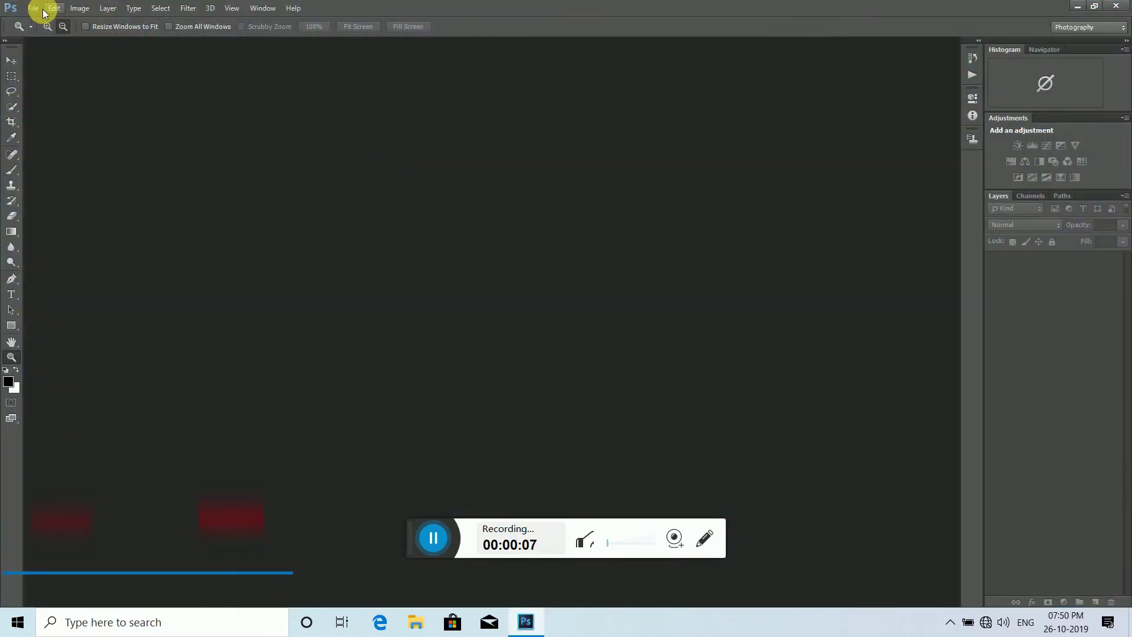
Step: Open the photo IMG_20191004_220420-01 of the man in front of green hills from the Desktop folder
left_click(33, 8)
left_click(46, 37)
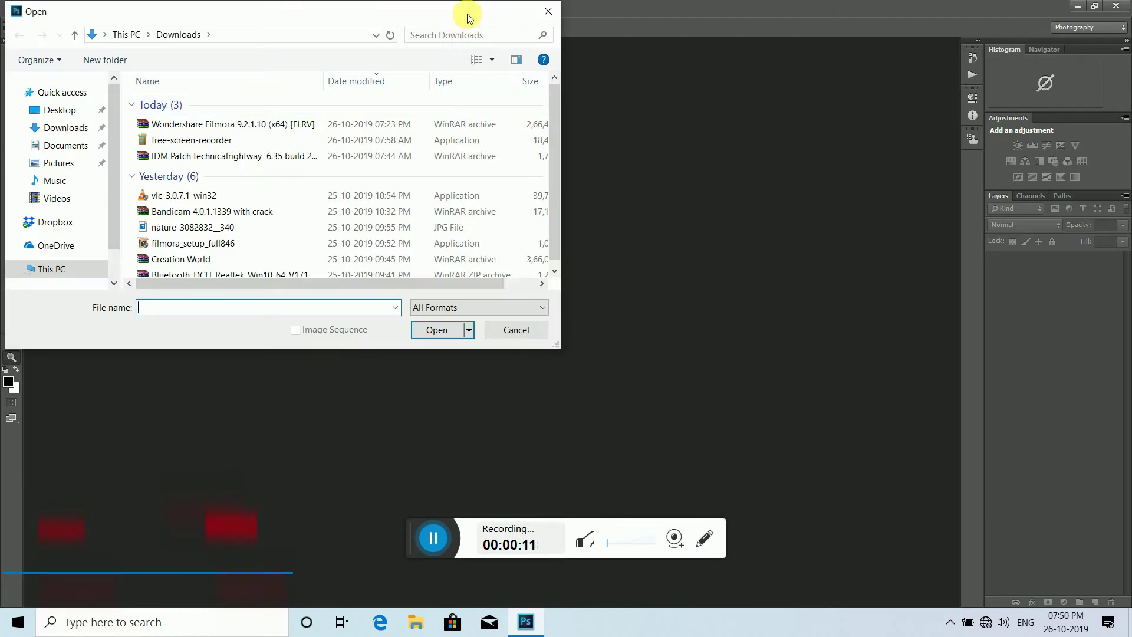
double_click(467, 18)
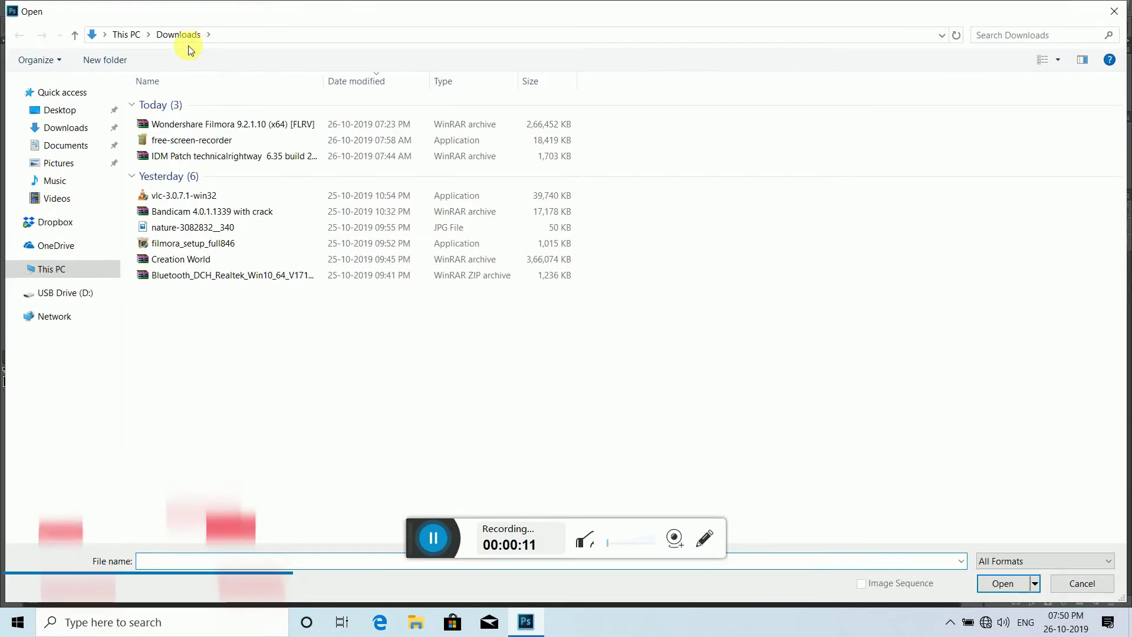
left_click(87, 113)
double_click(498, 118)
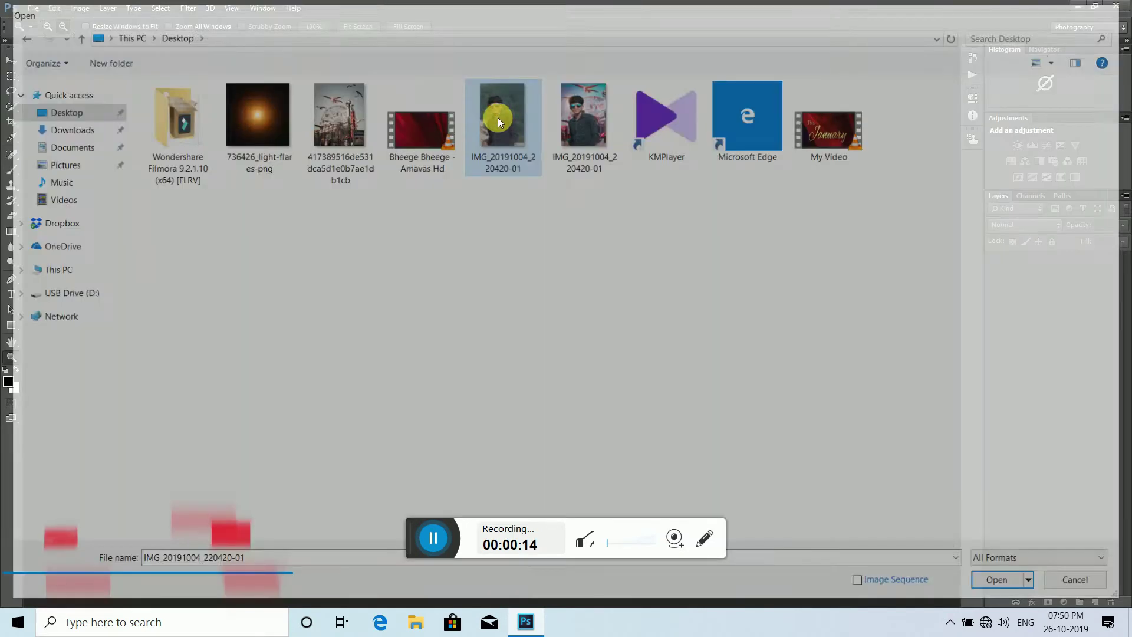
left_click_drag(158, 46, 220, 34)
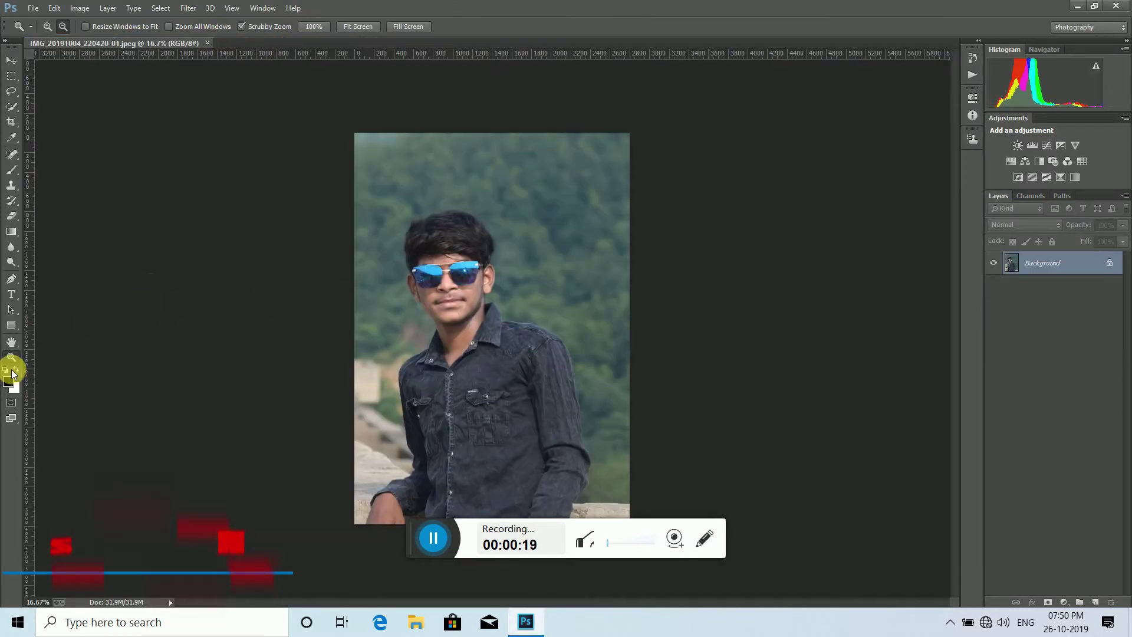
Step: Unlock the Background layer so it becomes a regular editable layer
left_click(453, 301)
left_click(453, 301)
left_click(453, 301)
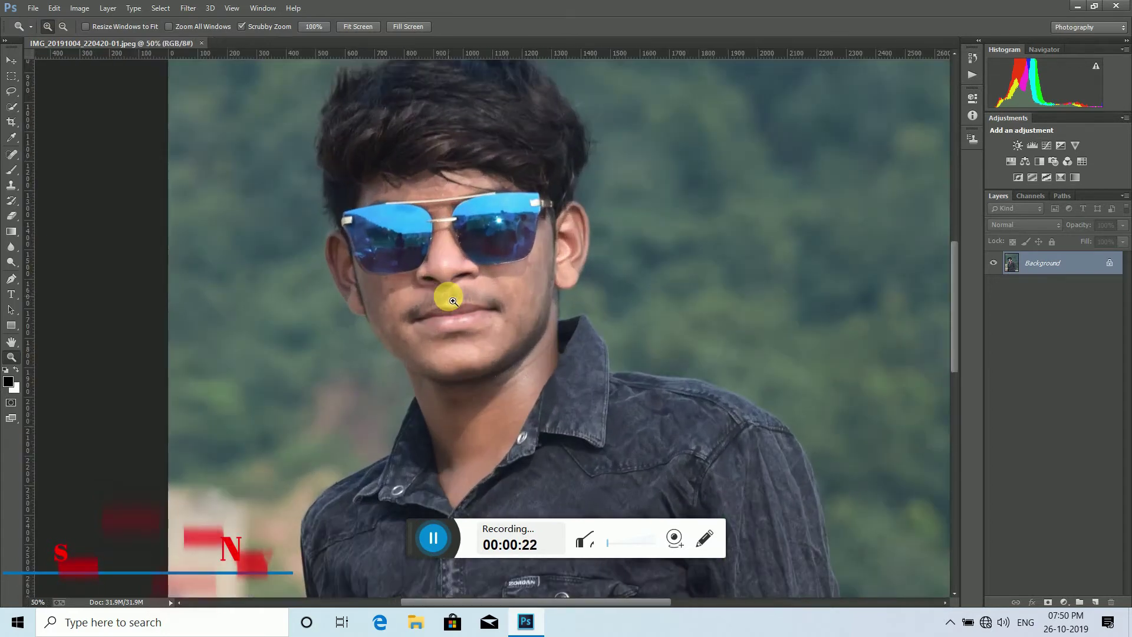
left_click(453, 302)
left_click(658, 330)
left_click_drag(950, 328, 956, 288)
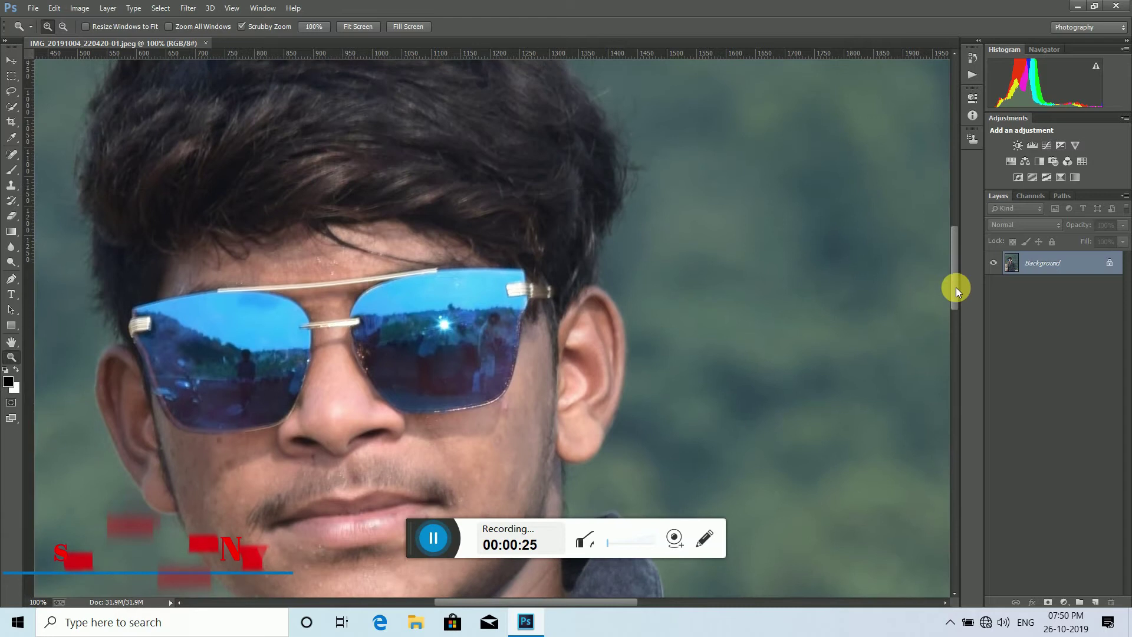
left_click(1115, 265)
Step: Select the man's hair with the Quick Selection tool in add mode
scroll(676, 250, "up", 4)
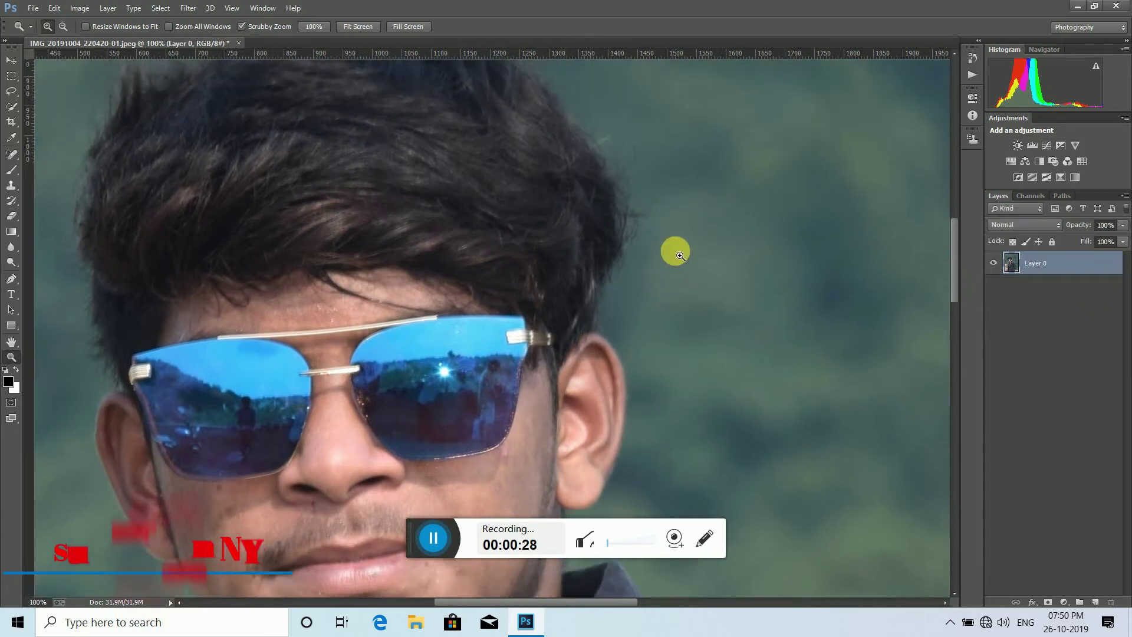
scroll(680, 255, "up", 1)
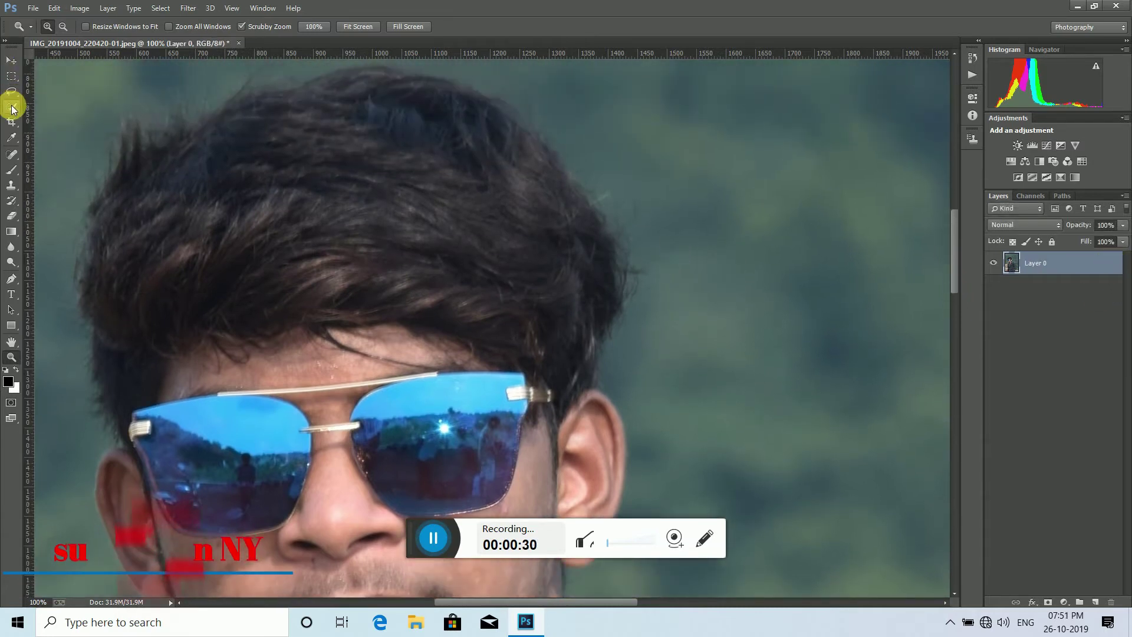
left_click(12, 107)
left_click(69, 27)
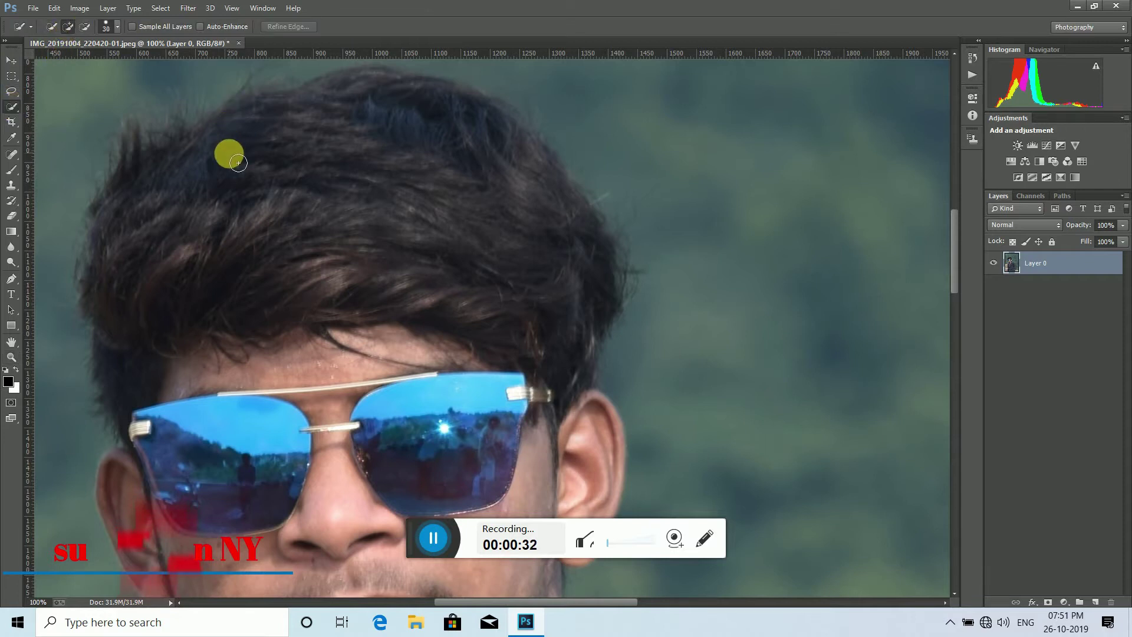
mouse_move(259, 139)
left_mouse_down()
mouse_move(354, 183)
mouse_move(443, 178)
mouse_move(491, 198)
mouse_move(525, 273)
mouse_move(555, 281)
mouse_move(361, 279)
mouse_move(319, 306)
mouse_move(301, 300)
mouse_move(331, 205)
mouse_move(335, 142)
mouse_move(317, 110)
mouse_move(380, 88)
left_mouse_up()
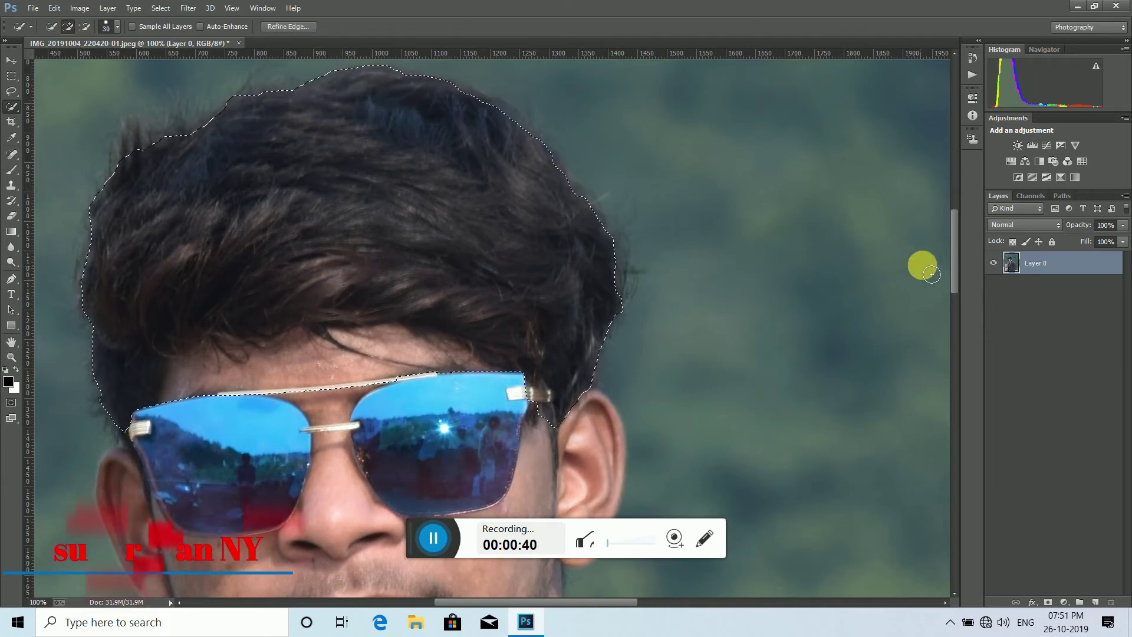
Step: Extend the quick selection over the sunglasses, face and both ears down to the jawline
scroll(673, 266, "down", 5)
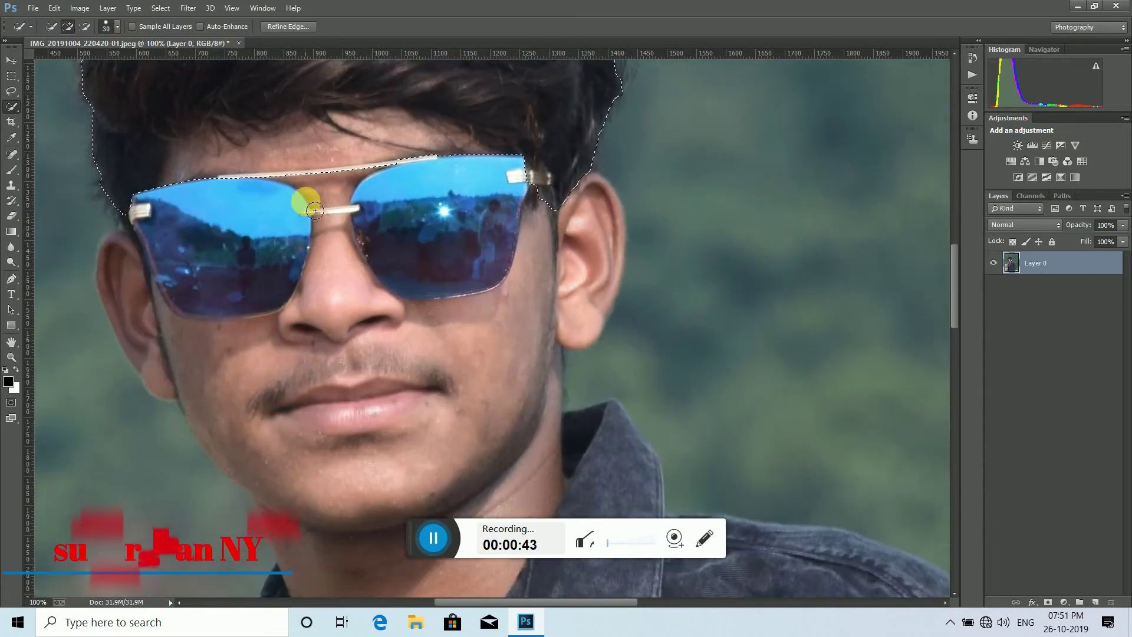
mouse_move(315, 210)
left_mouse_down()
mouse_move(314, 183)
mouse_move(310, 282)
mouse_move(327, 314)
mouse_move(394, 344)
mouse_move(513, 349)
mouse_move(602, 277)
left_mouse_up()
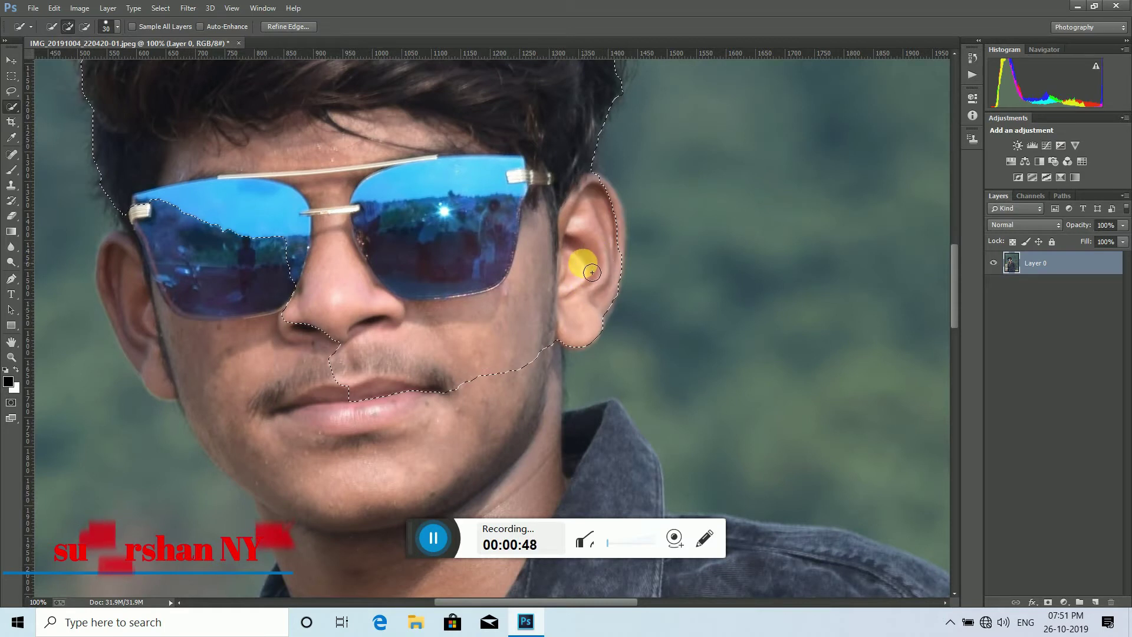
mouse_move(580, 269)
left_mouse_down()
mouse_move(645, 208)
mouse_move(606, 196)
mouse_move(629, 226)
mouse_move(606, 245)
mouse_move(265, 262)
mouse_move(350, 235)
mouse_move(183, 243)
mouse_move(204, 237)
mouse_move(155, 303)
mouse_move(142, 288)
mouse_move(122, 316)
mouse_move(159, 381)
mouse_move(182, 367)
mouse_move(188, 325)
mouse_move(255, 422)
mouse_move(326, 467)
left_mouse_up()
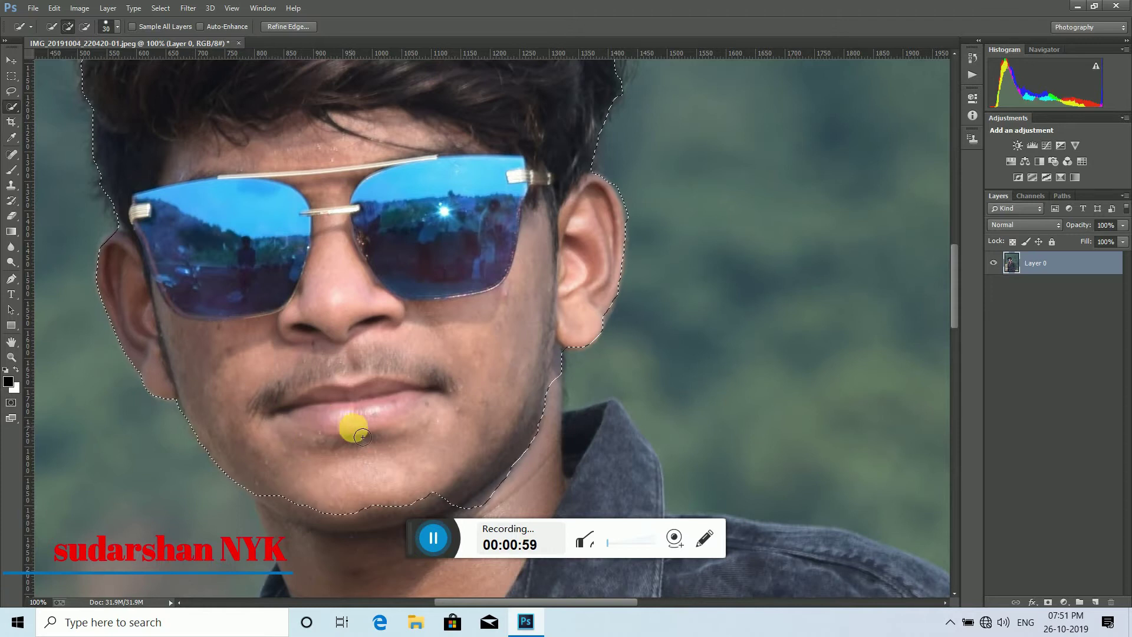
Step: Add the neck, collar, shoulders and the chest half on the photo's left side to the selection
scroll(360, 423, "down", 5)
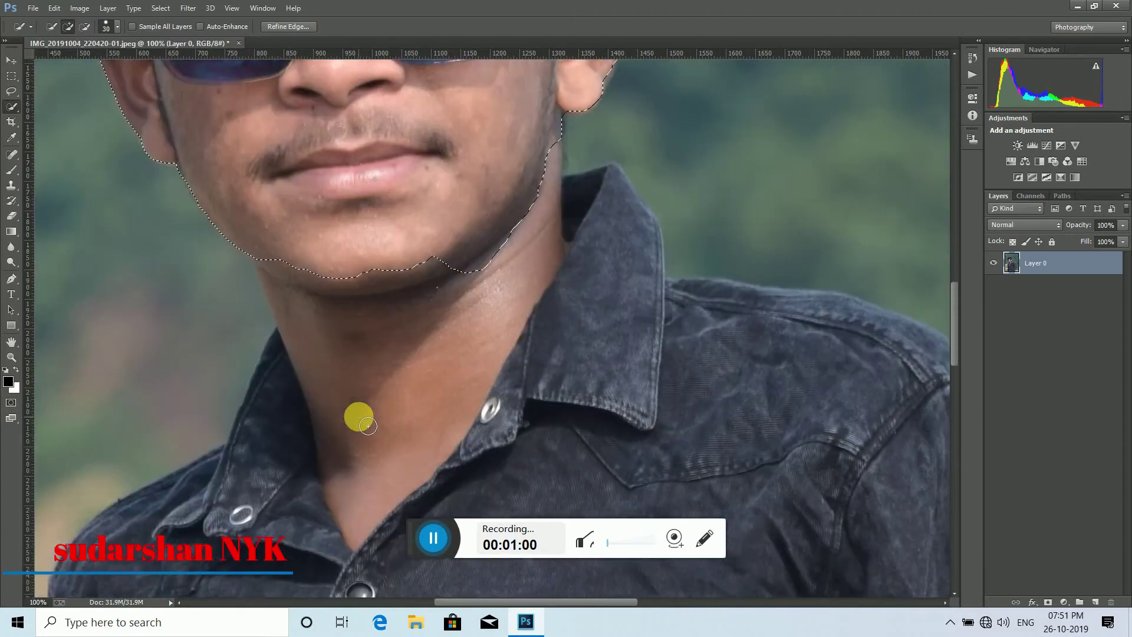
mouse_move(367, 424)
left_mouse_down()
mouse_move(511, 328)
mouse_move(829, 398)
mouse_move(771, 379)
mouse_move(657, 219)
mouse_move(634, 135)
mouse_move(653, 183)
mouse_move(611, 181)
mouse_move(596, 153)
mouse_move(335, 328)
mouse_move(278, 409)
mouse_move(285, 328)
mouse_move(293, 341)
mouse_move(265, 436)
mouse_move(223, 534)
mouse_move(228, 498)
mouse_move(182, 496)
mouse_move(91, 535)
mouse_move(83, 580)
mouse_move(150, 527)
mouse_move(607, 457)
mouse_move(636, 361)
mouse_move(693, 353)
mouse_move(883, 377)
mouse_move(837, 299)
mouse_move(804, 285)
mouse_move(912, 318)
mouse_move(974, 388)
mouse_move(910, 345)
mouse_move(818, 393)
mouse_move(952, 317)
mouse_move(937, 312)
mouse_move(958, 335)
mouse_move(952, 365)
left_mouse_up()
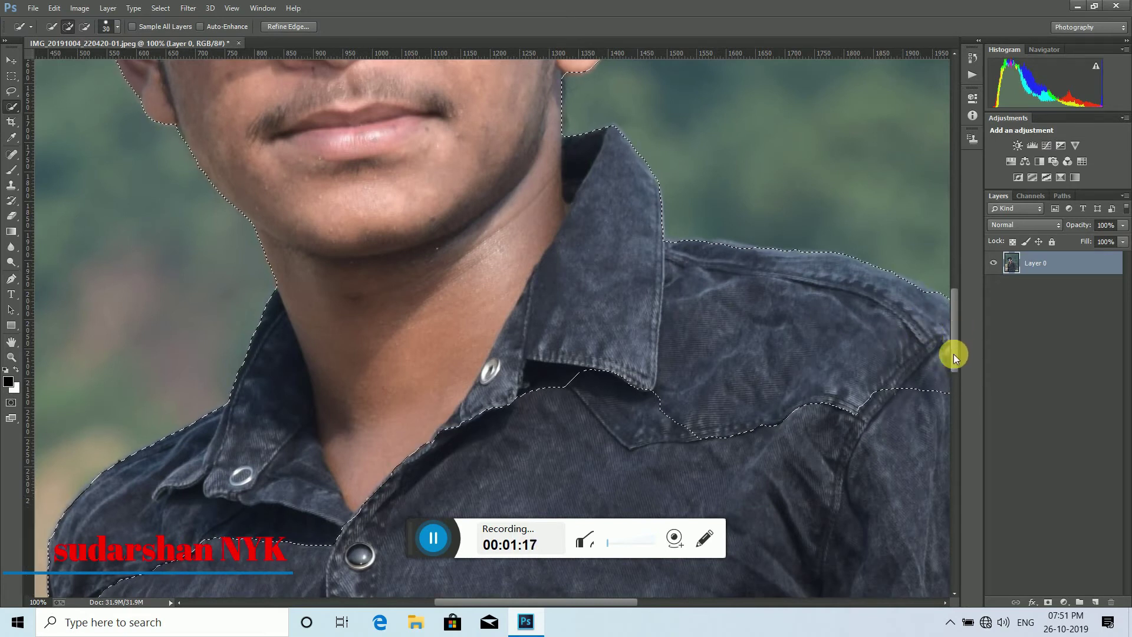
scroll(953, 353, "down", 6)
mouse_move(216, 206)
left_mouse_down()
mouse_move(150, 273)
mouse_move(171, 433)
mouse_move(327, 511)
mouse_move(423, 467)
mouse_move(413, 455)
left_mouse_up()
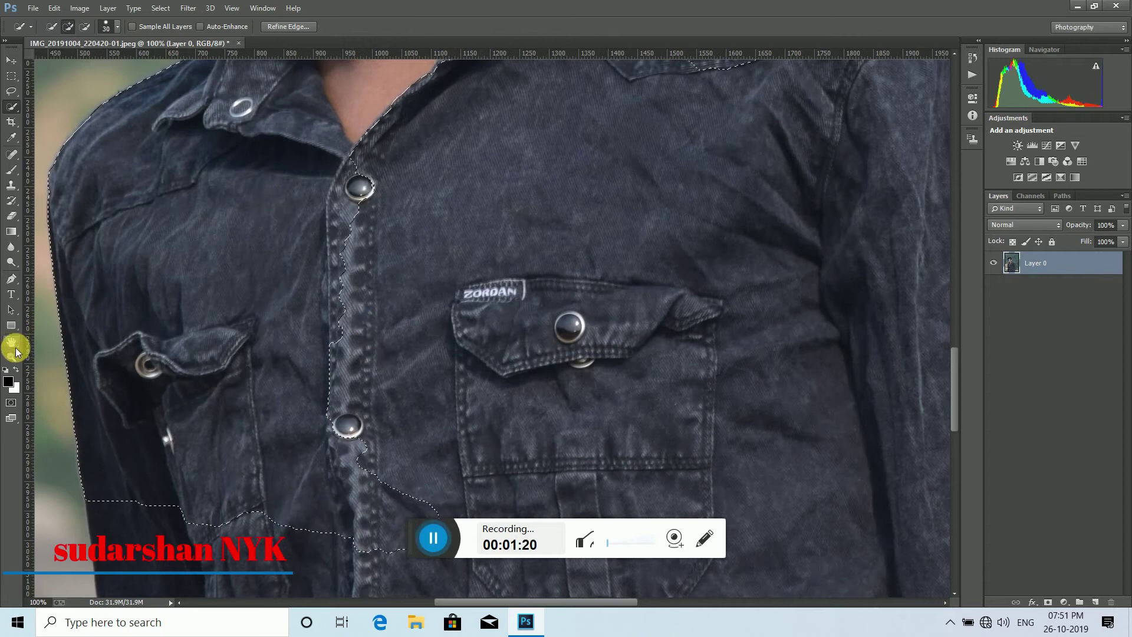
Step: Extend the selection over the rest of the shirt and the sleeves, and subtract the background caught beside the photo's right-hand sleeve
left_click(10, 357)
left_click(63, 26)
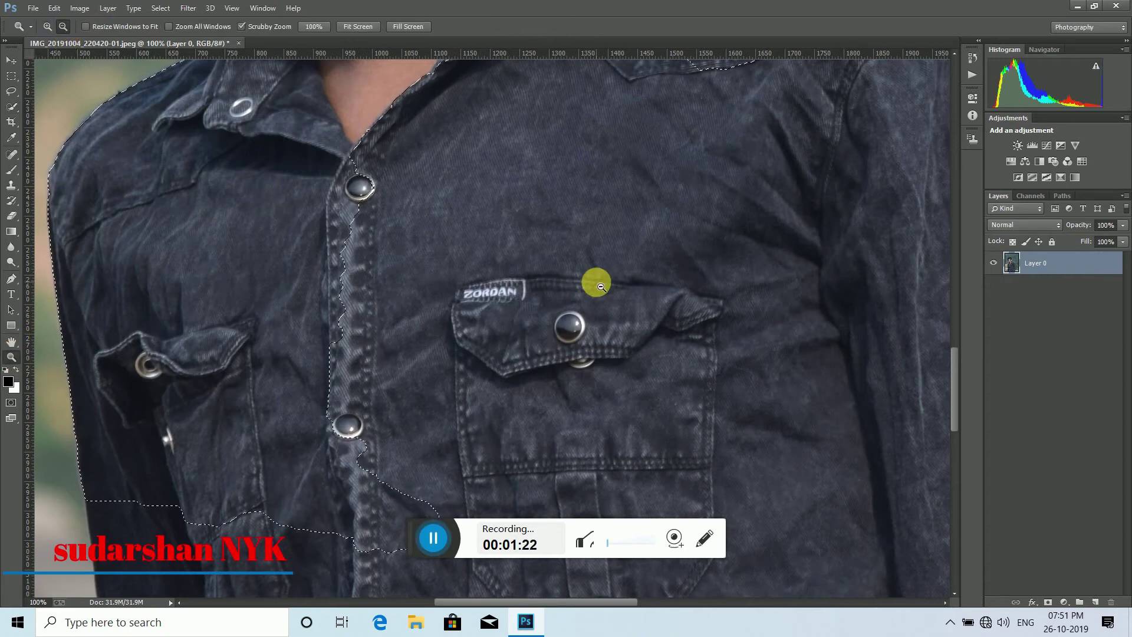
left_click(596, 286)
left_click(656, 287)
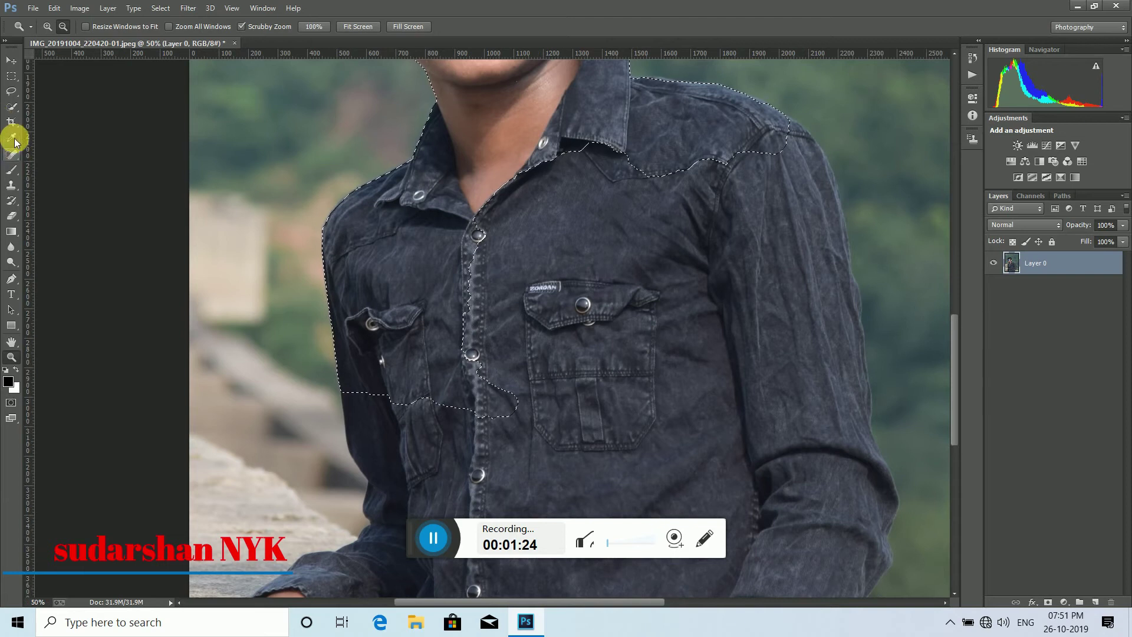
left_click(12, 107)
mouse_move(726, 168)
left_mouse_down()
mouse_move(738, 159)
mouse_move(802, 318)
left_mouse_up()
left_click_drag(824, 382, 829, 526)
mouse_move(814, 401)
left_mouse_down()
mouse_move(812, 227)
mouse_move(833, 178)
left_mouse_up()
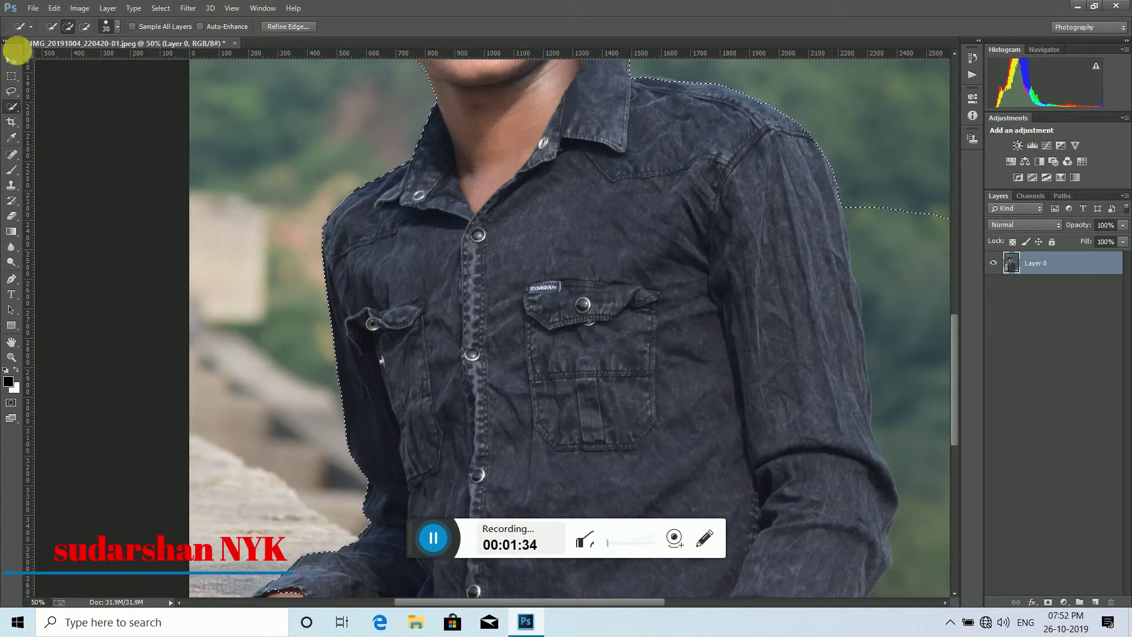
left_click(86, 28)
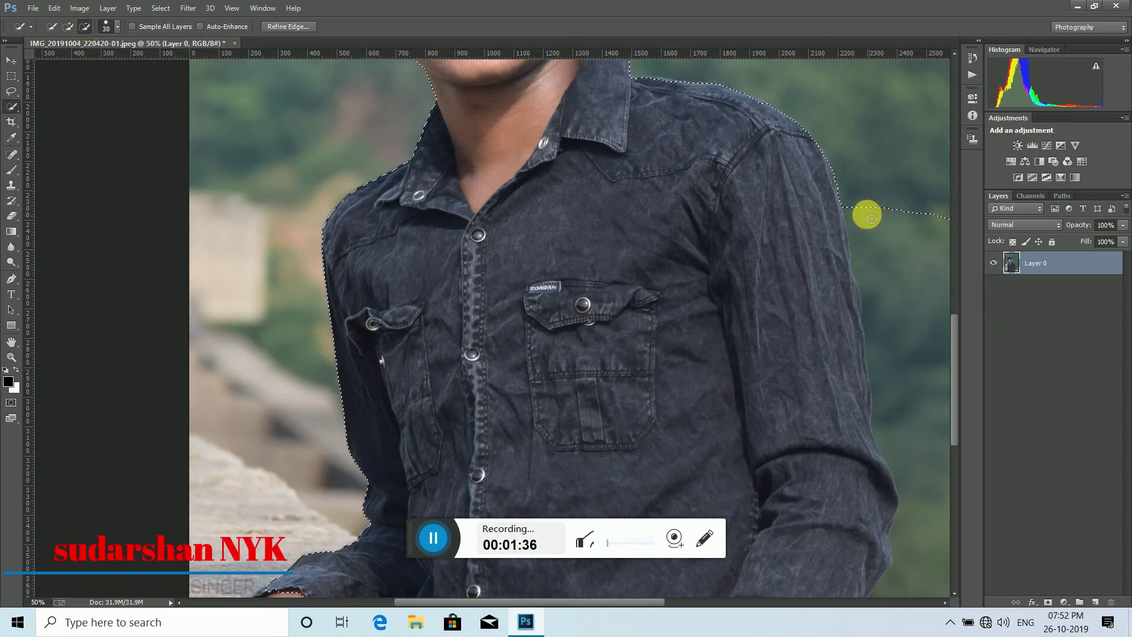
mouse_move(884, 282)
left_mouse_down()
mouse_move(915, 454)
mouse_move(893, 338)
left_mouse_up()
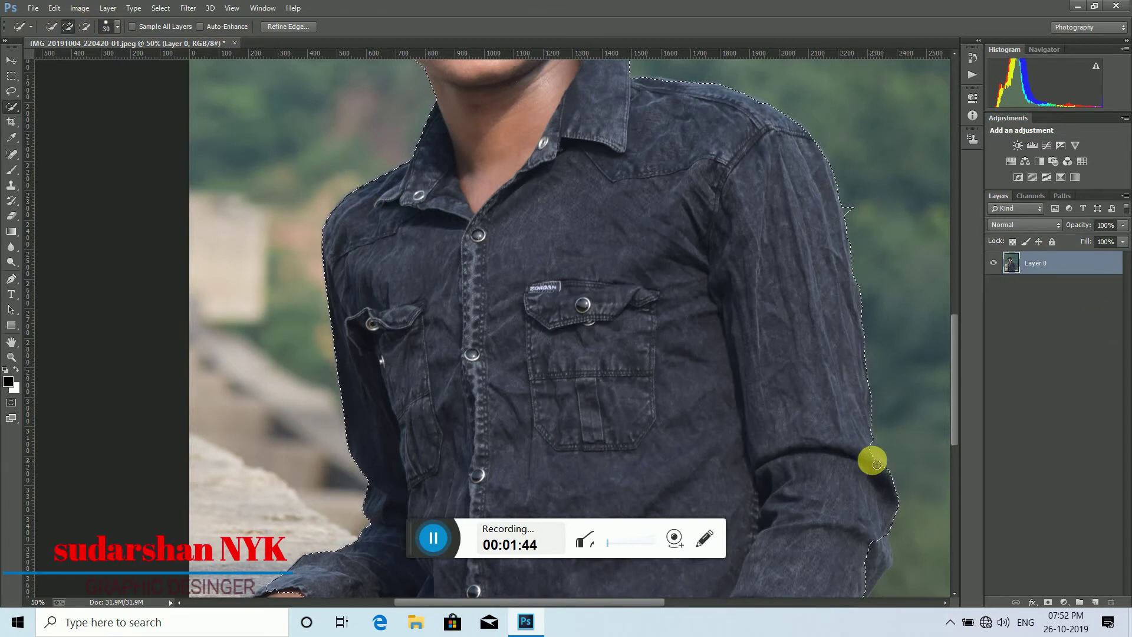
Step: Add the resting hand and the stone wall along the photo's lower edge to the selection
left_click_drag(955, 373, 920, 411)
left_click(271, 392)
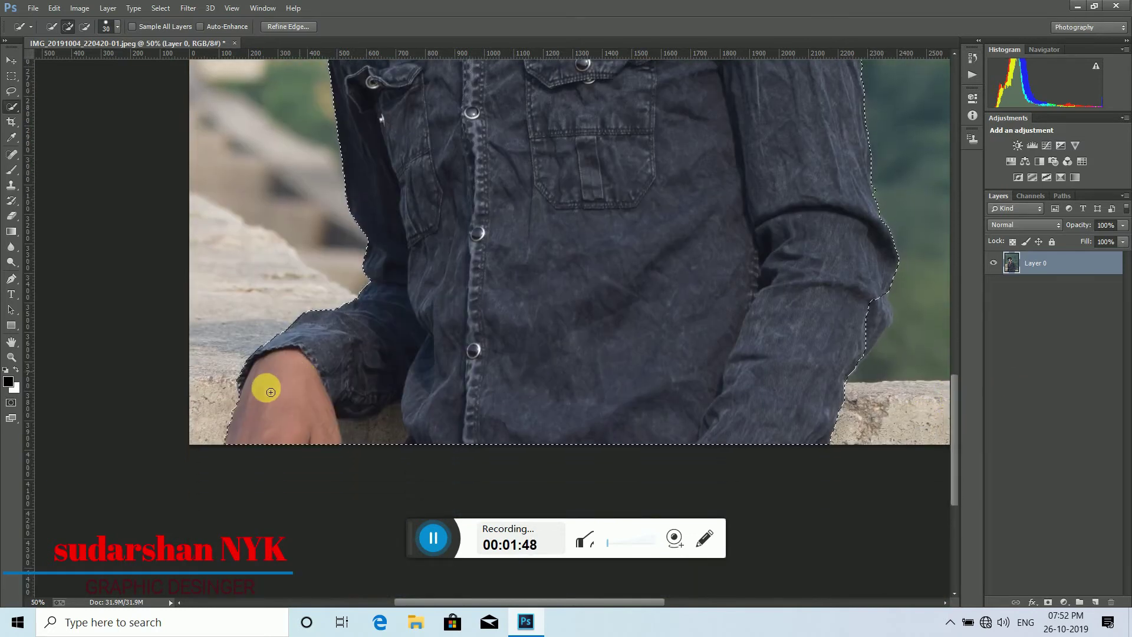
left_click_drag(205, 394, 203, 385)
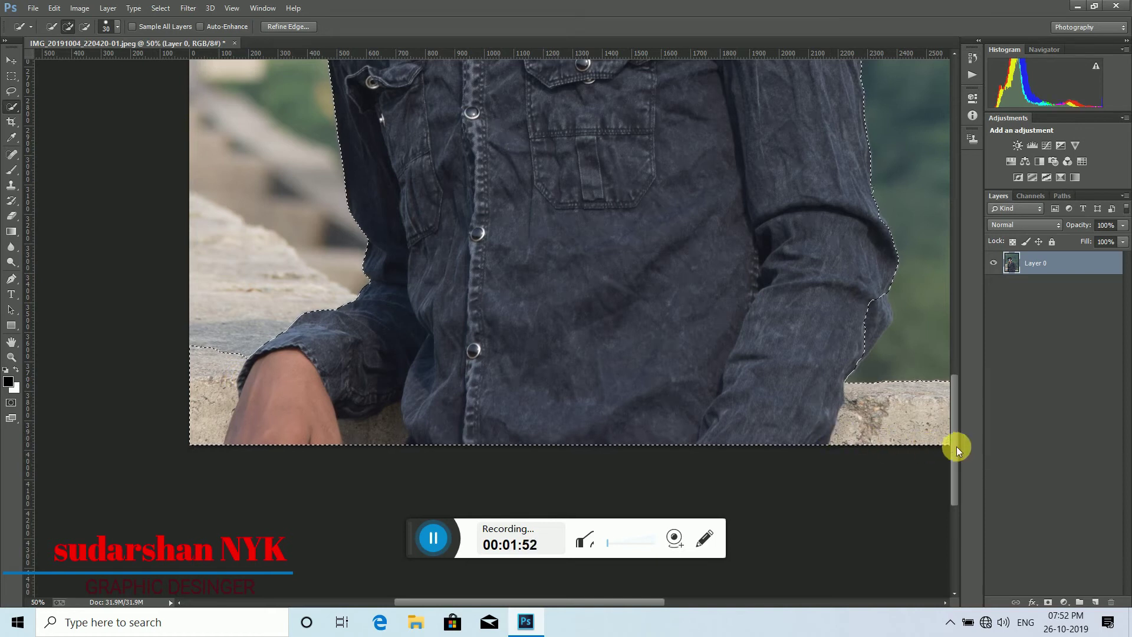
Step: Add the missed sleeve edge below the elbow on the photo's right side to complete the figure's selection
left_click_drag(606, 601, 656, 611)
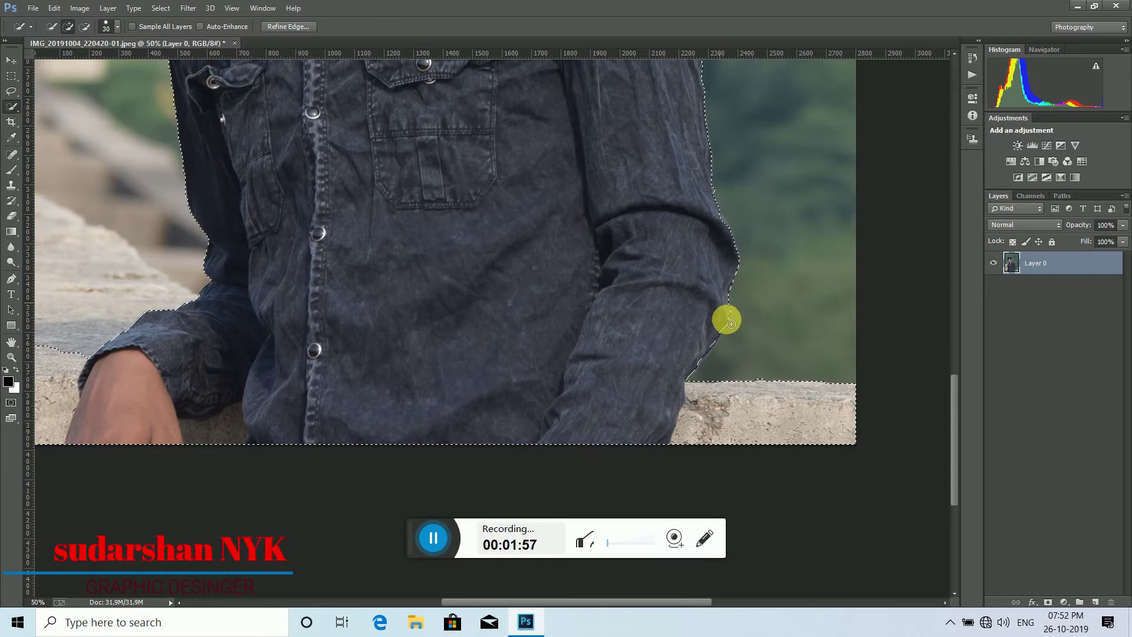
left_click_drag(726, 324, 733, 329)
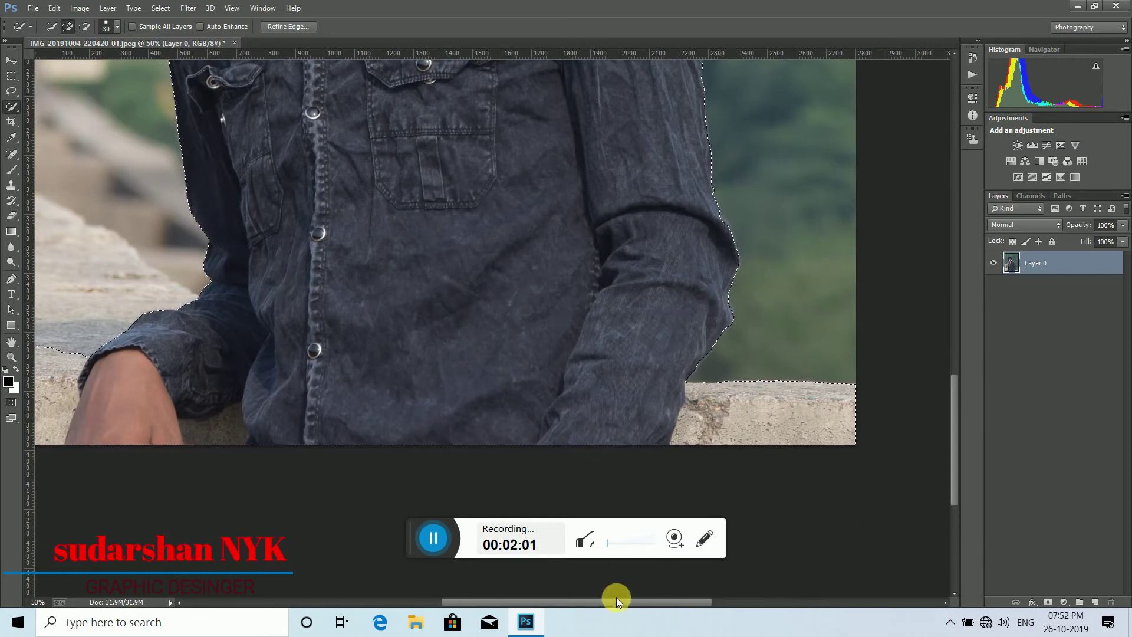
left_click_drag(617, 602, 537, 601)
left_click_drag(953, 432, 960, 284)
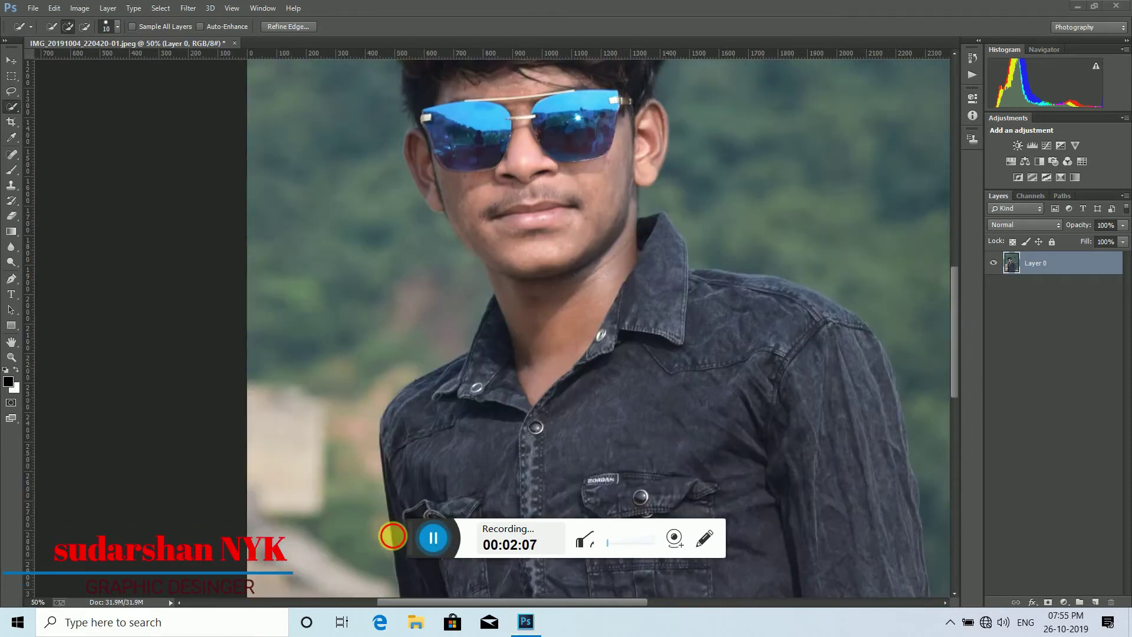
mouse_move(614, 376)
left_mouse_down()
mouse_move(645, 303)
mouse_move(654, 222)
left_mouse_up()
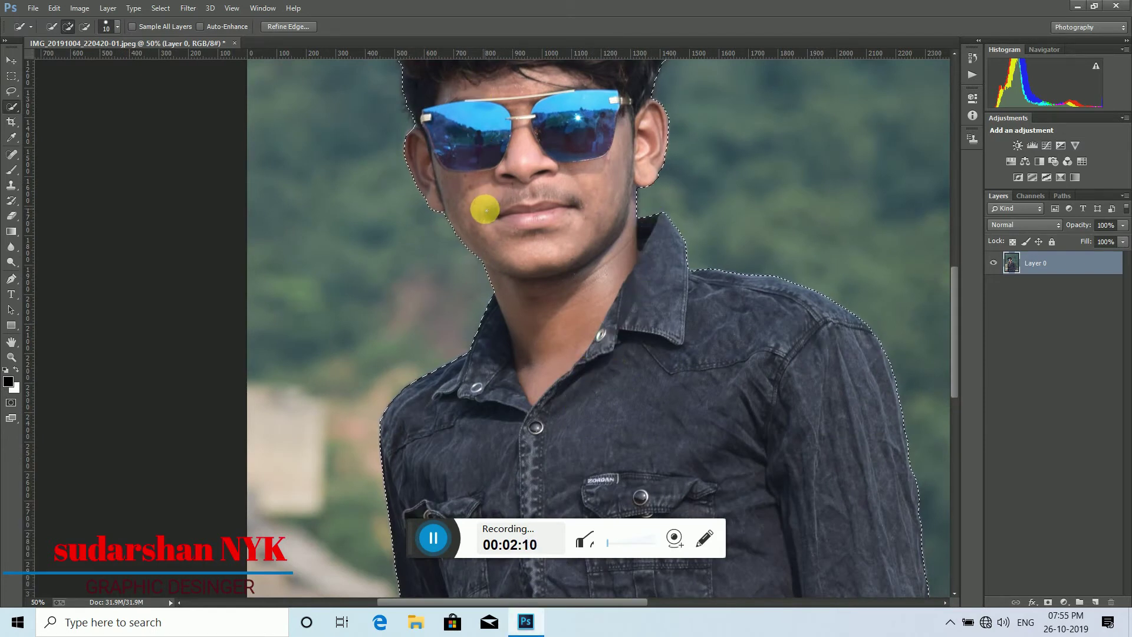
Step: Refine the selection edge with Smart Radius 3.5 px, Smooth 35, Feather 3.8 px and Contrast 23%, output as New Layer with Layer Mask
left_click(289, 25)
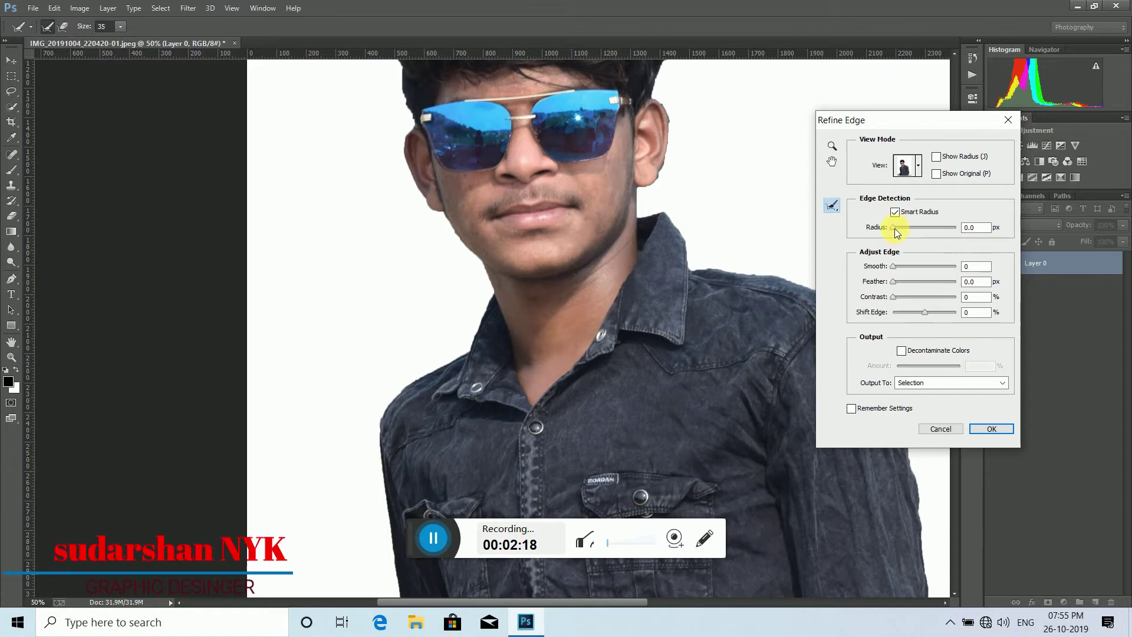
left_click_drag(895, 228, 908, 233)
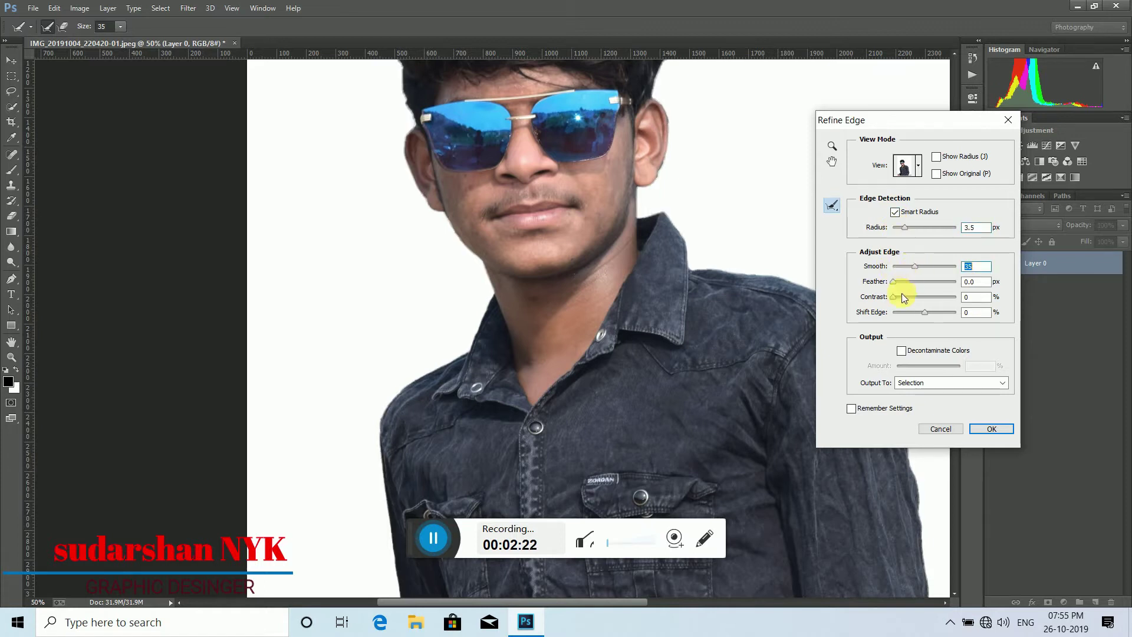
left_click_drag(895, 283, 908, 299)
left_click(944, 383)
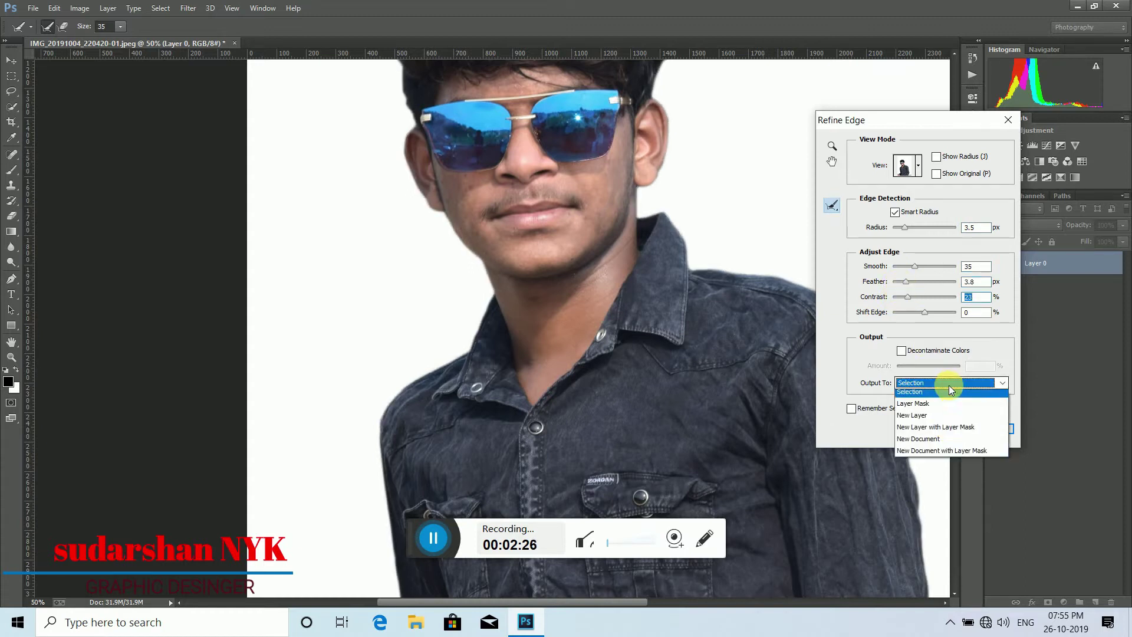
left_click(955, 431)
left_click(992, 429)
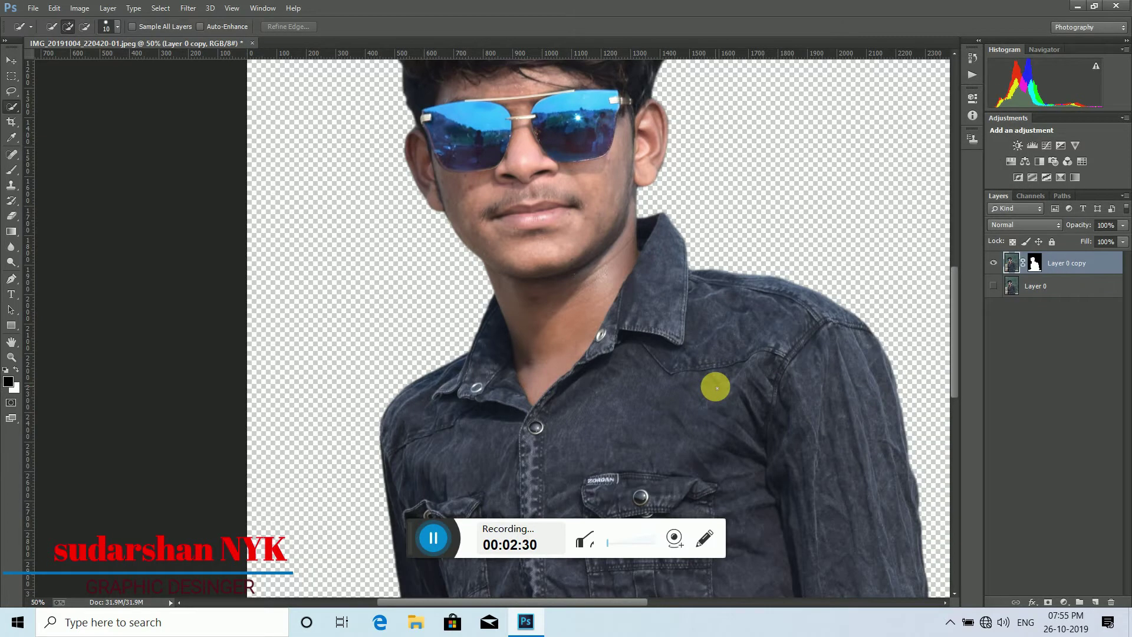
Step: Inspect the whole masked cut-out of the man against the transparent background
key("z")
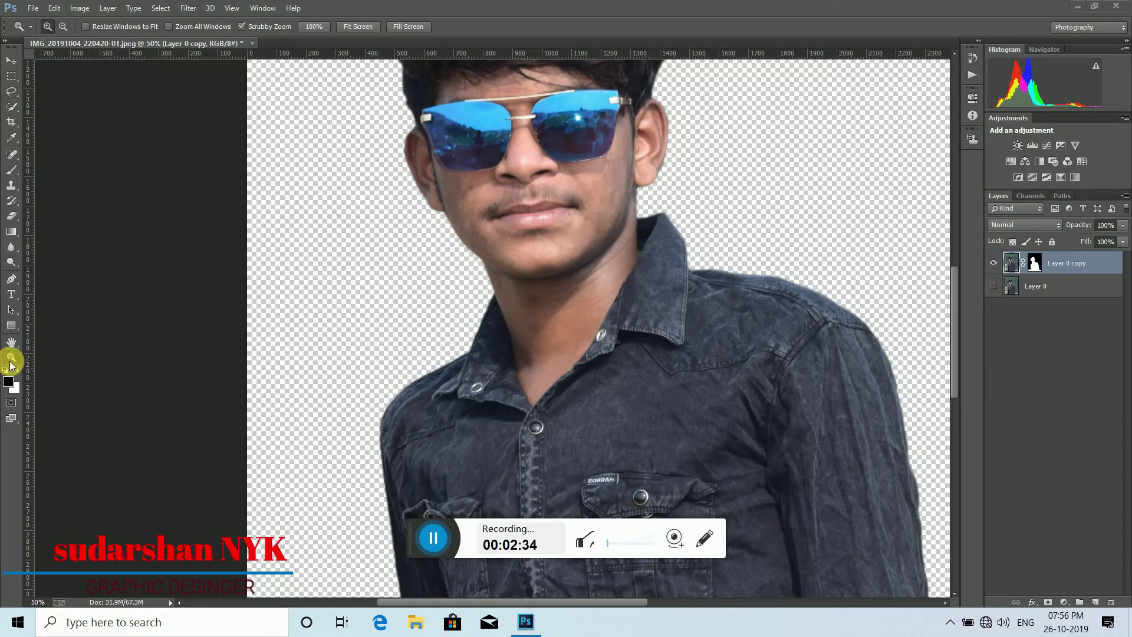
left_click(64, 26)
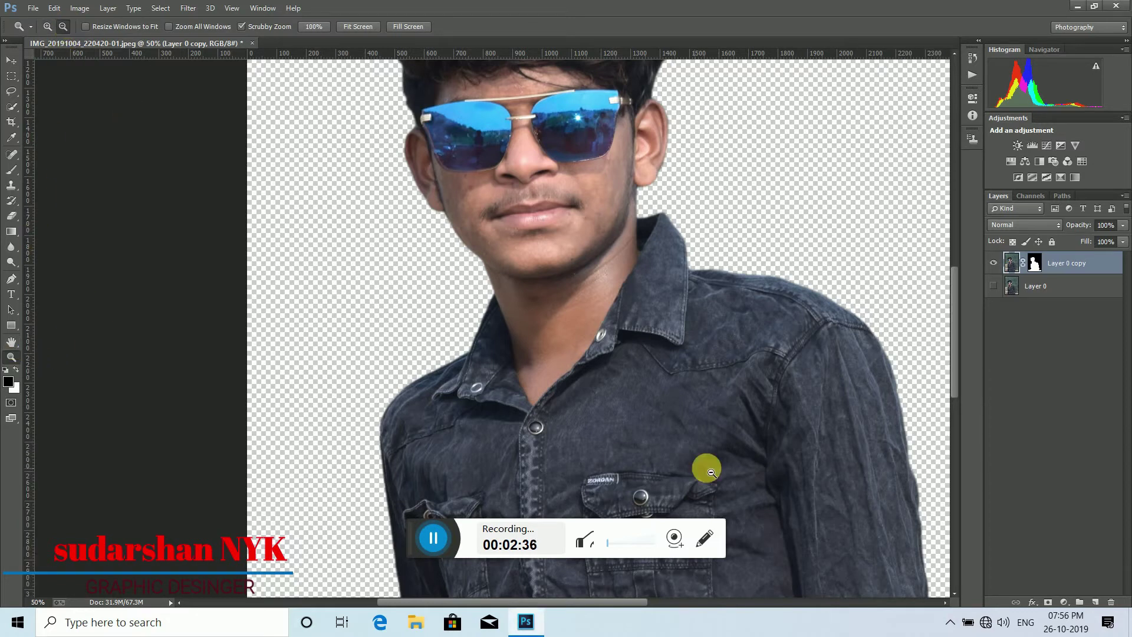
left_click(688, 368)
left_click(680, 361)
left_click(660, 353)
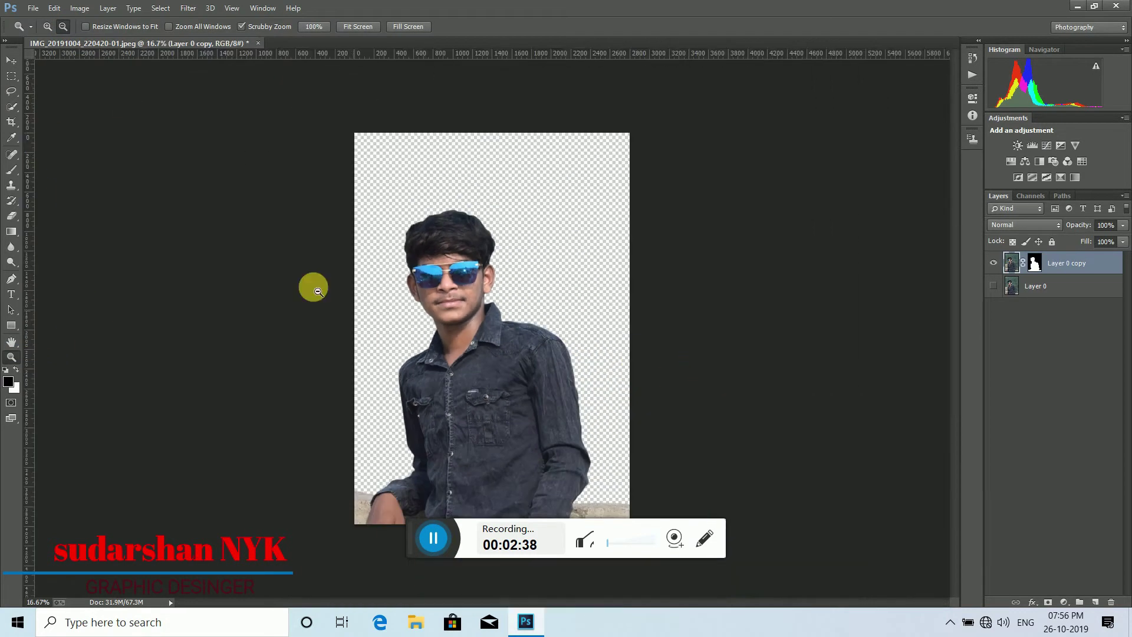
left_click(467, 350)
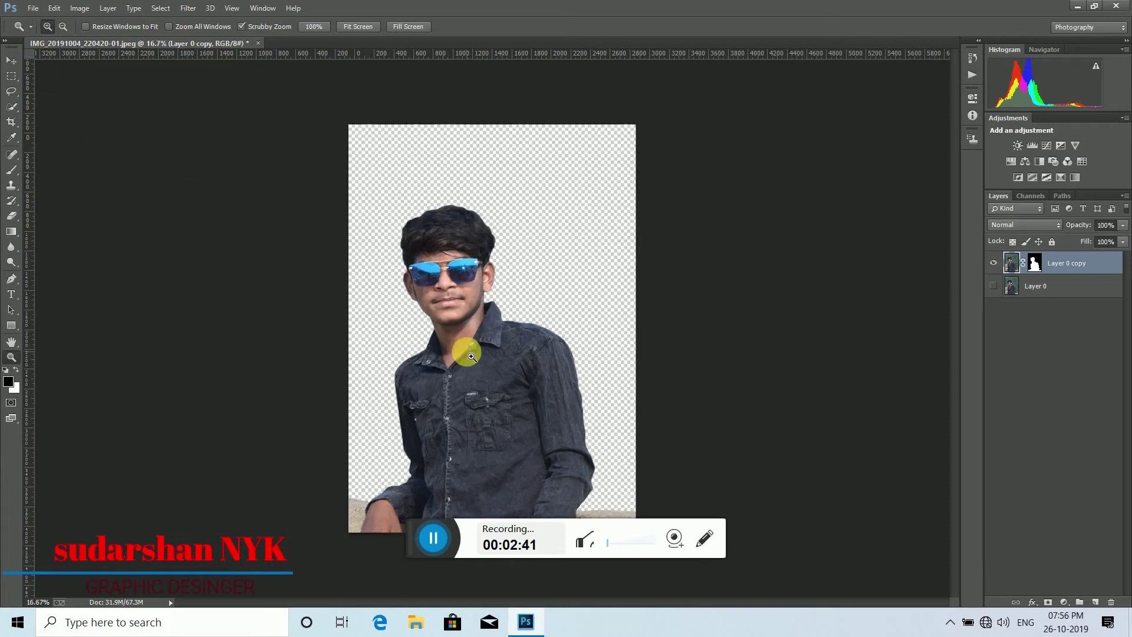
Step: Place the embedded Ferris wheel image 417389516de531dca5d1e0b7ae1db1cb beneath the man's cut-out and scale it to about 391% by 433%, covering the canvas
left_click(1083, 288)
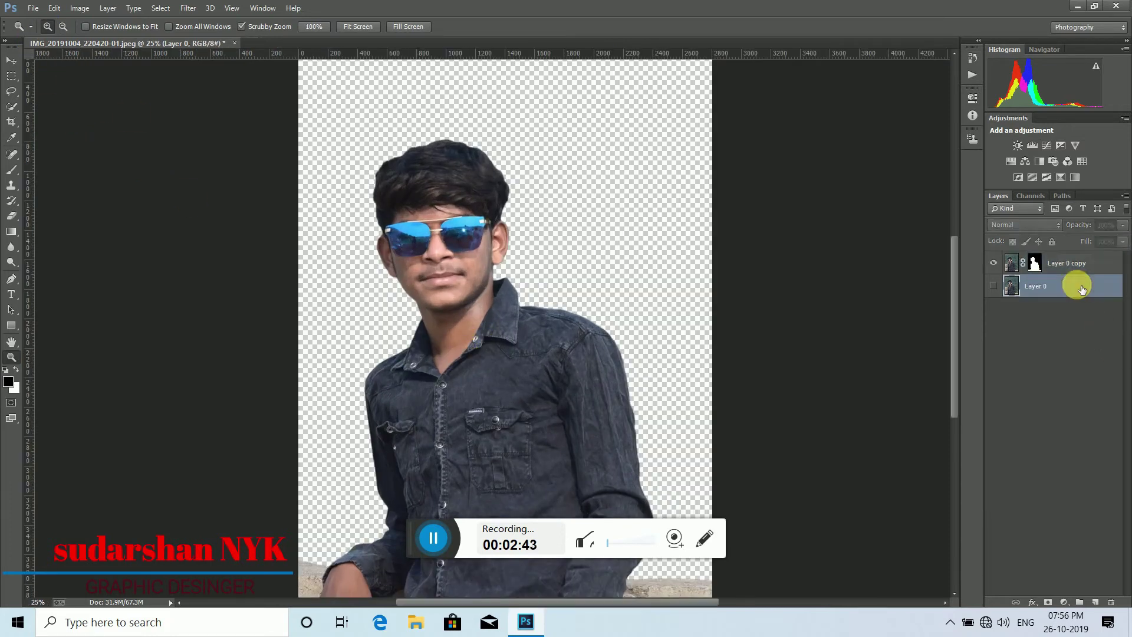
left_click(37, 10)
left_click(66, 221)
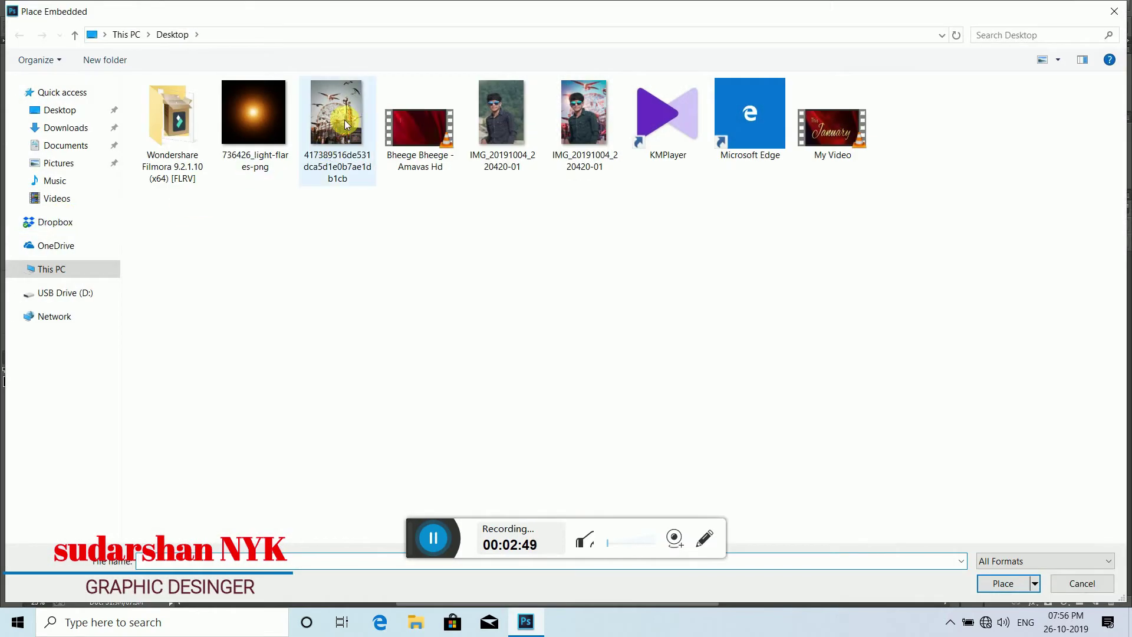
double_click(345, 120)
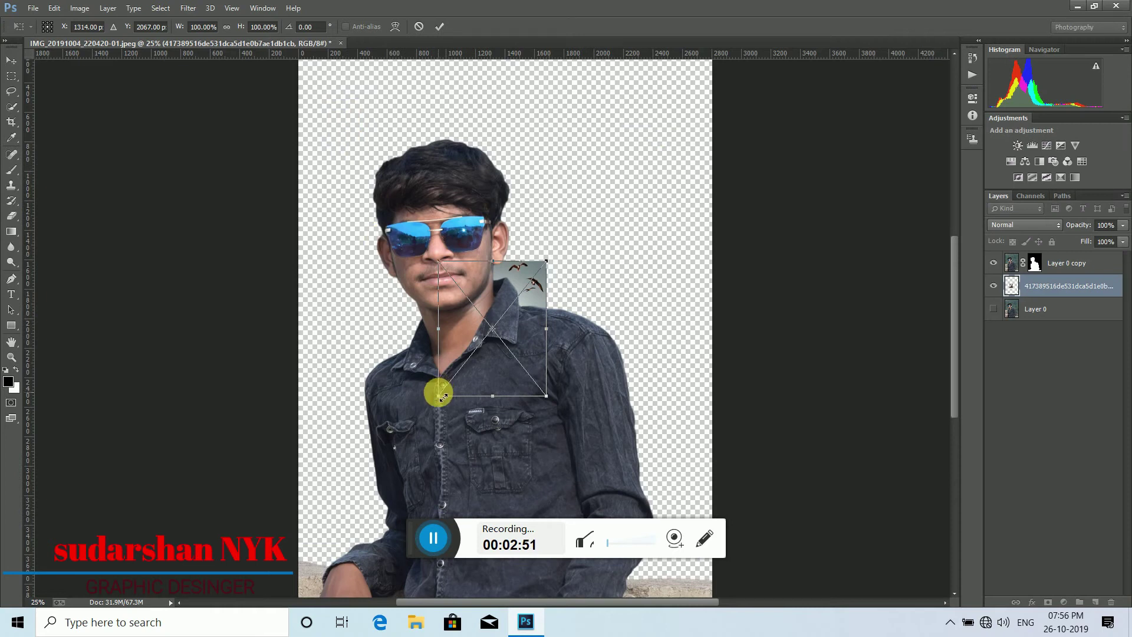
left_click_drag(444, 396, 299, 585)
left_click_drag(553, 242, 730, 73)
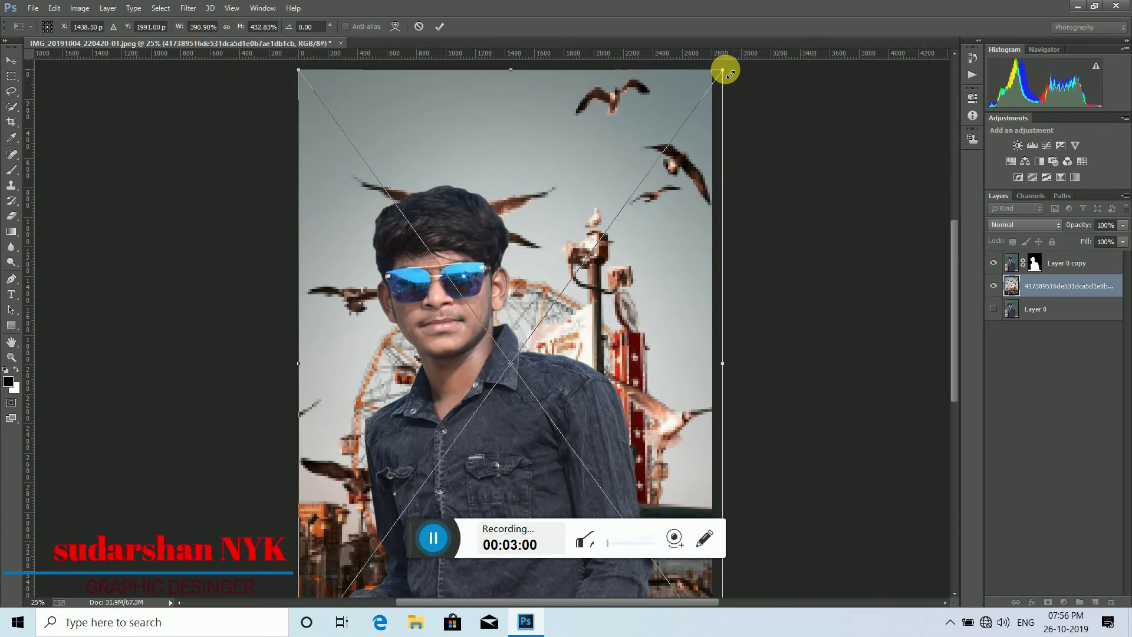
left_click(439, 26)
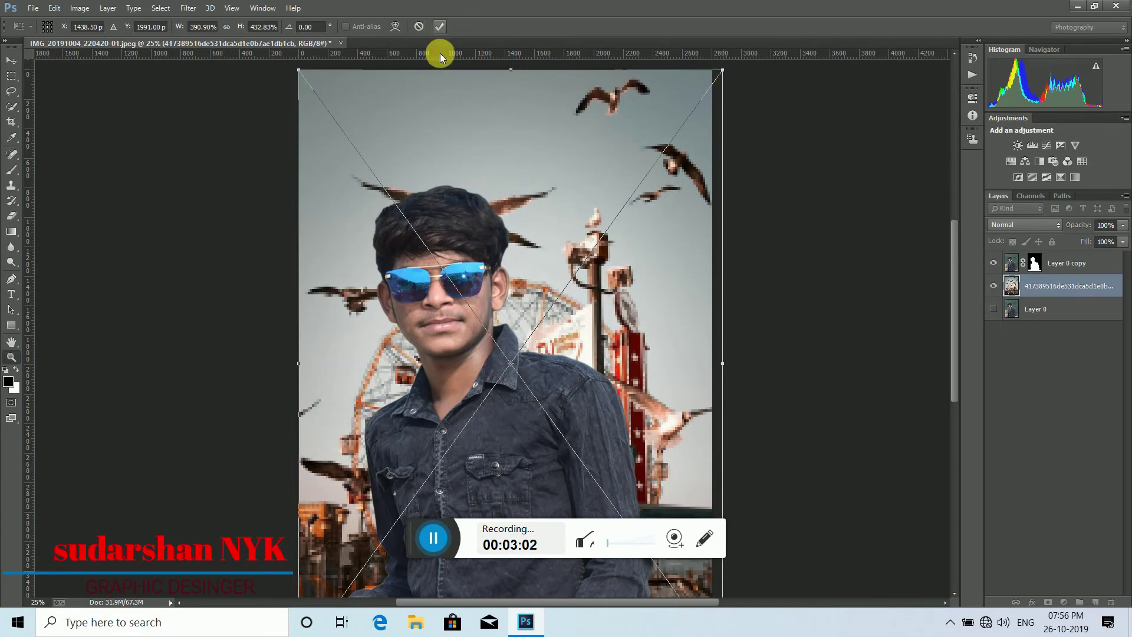
key("z")
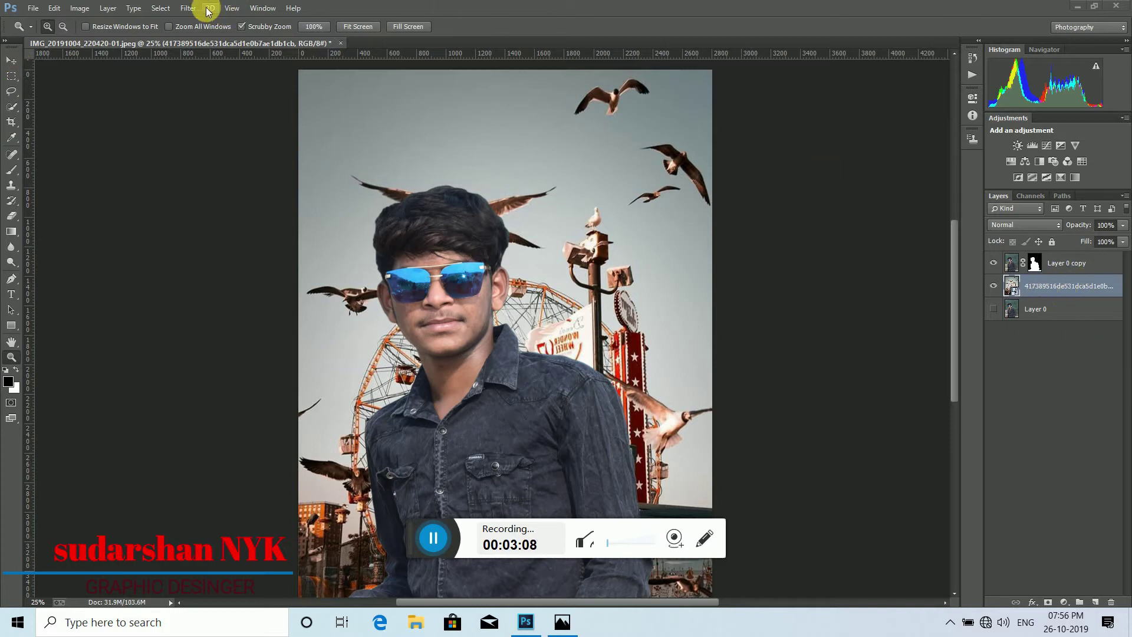
left_click(188, 8)
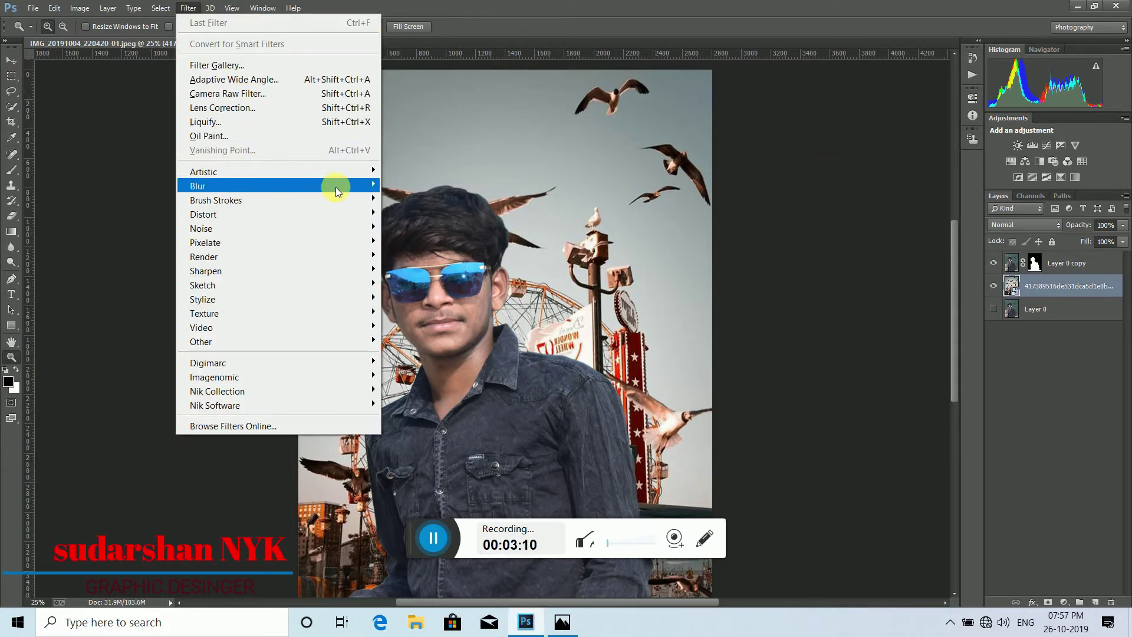
mouse_move(334, 189)
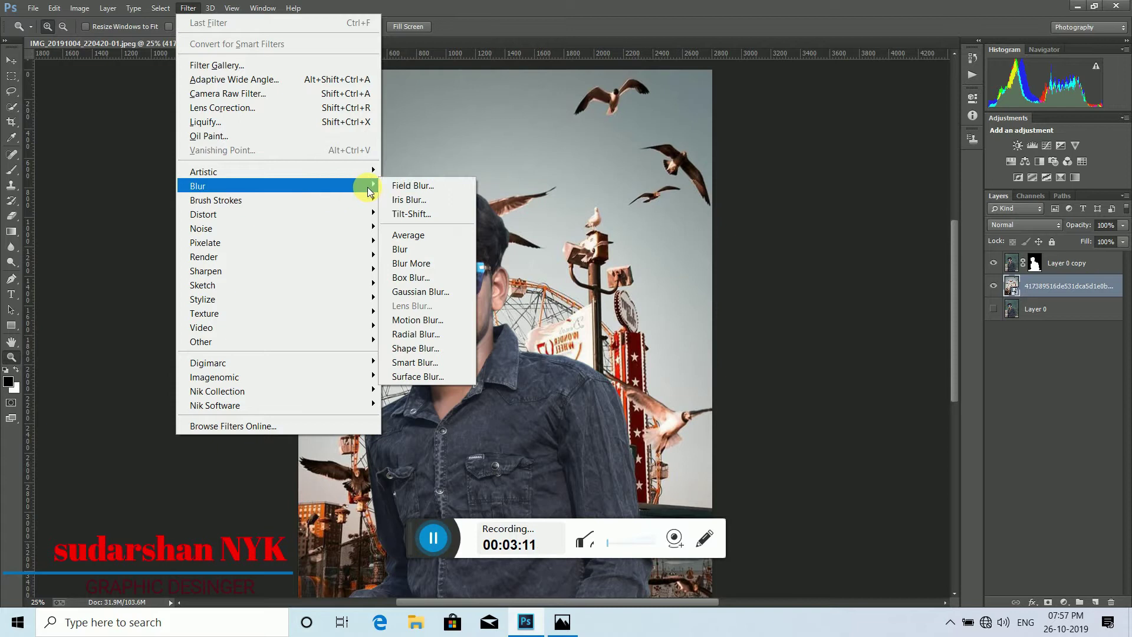
left_click(413, 189)
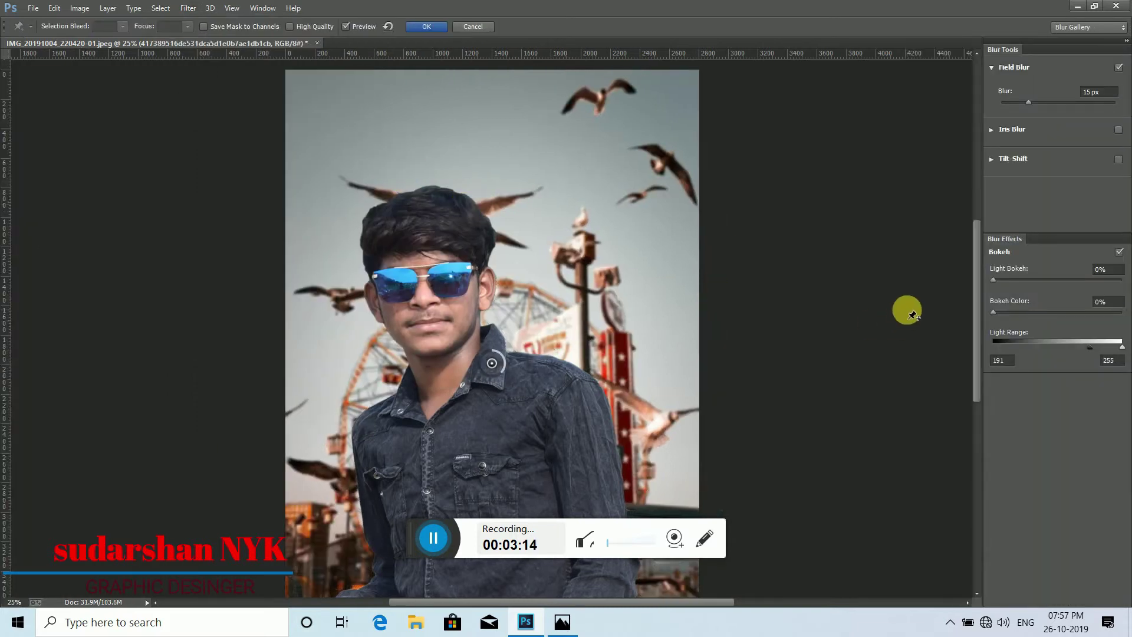
left_click_drag(1028, 104, 1038, 105)
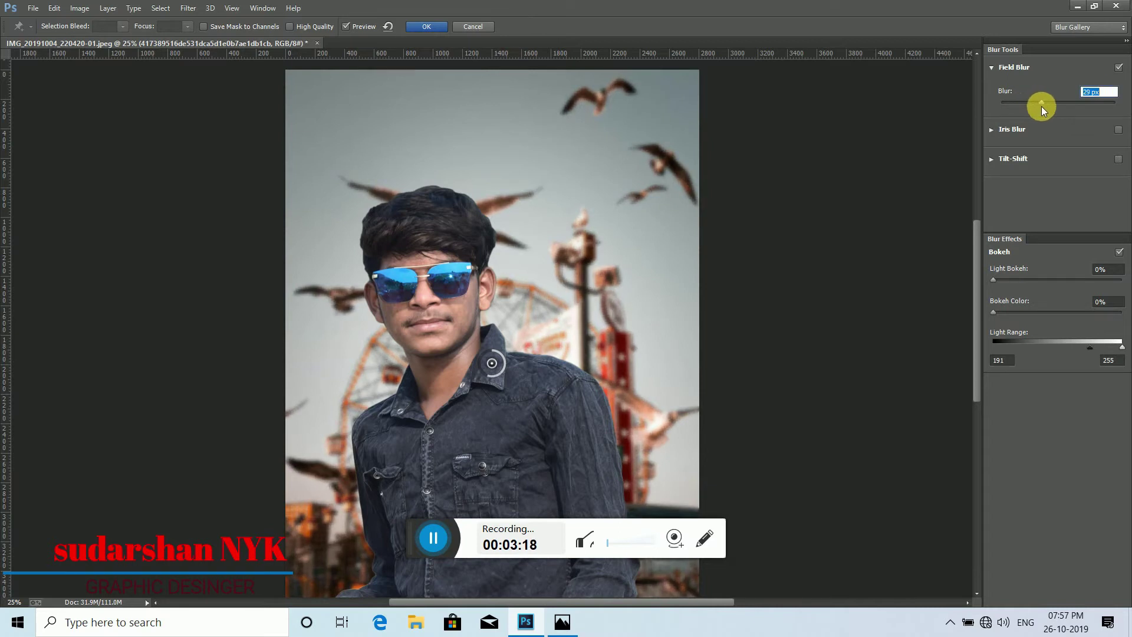
left_click_drag(1042, 106, 966, 105)
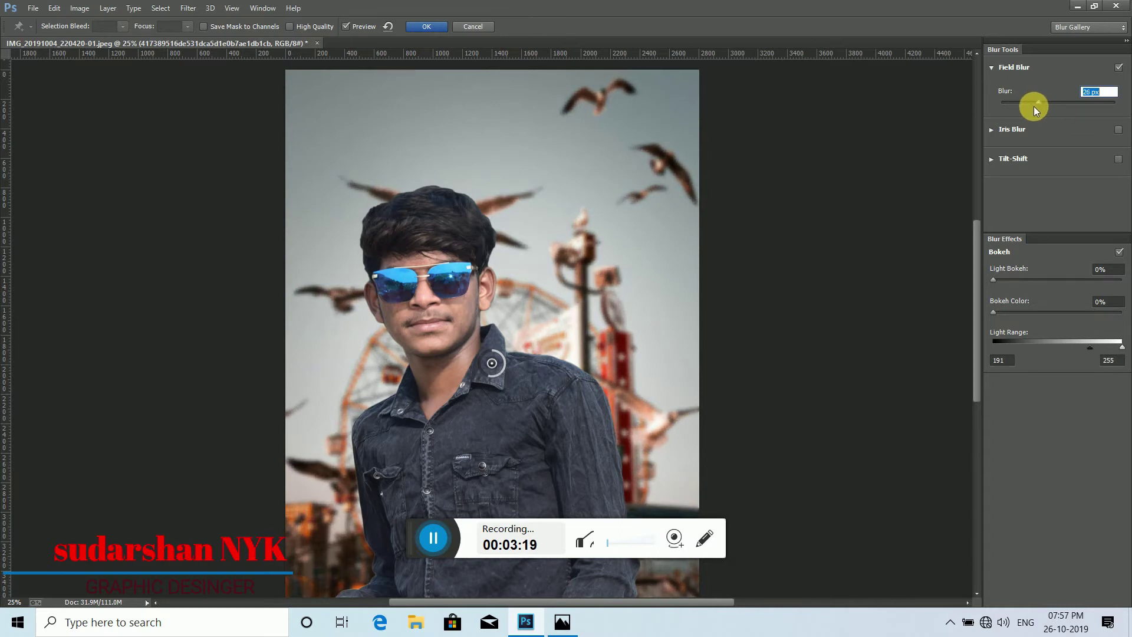
left_click(477, 28)
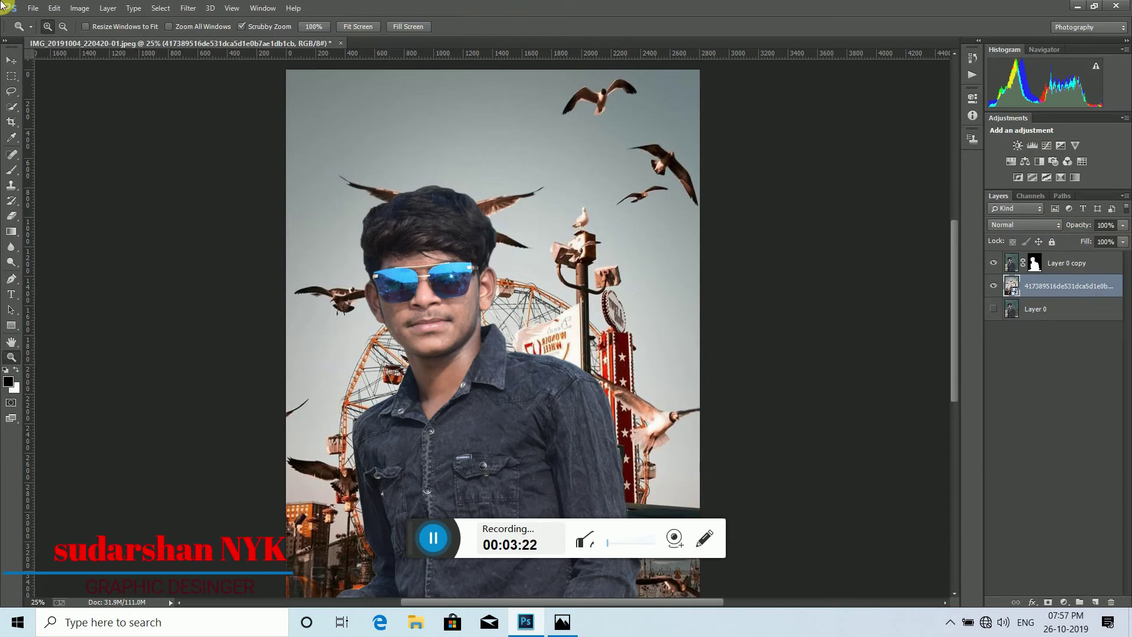
Step: Place the embedded 736426_light-flares-png image above the Ferris wheel background and enlarge it to about 675% by 534%
left_click(33, 8)
left_click(121, 221)
double_click(250, 120)
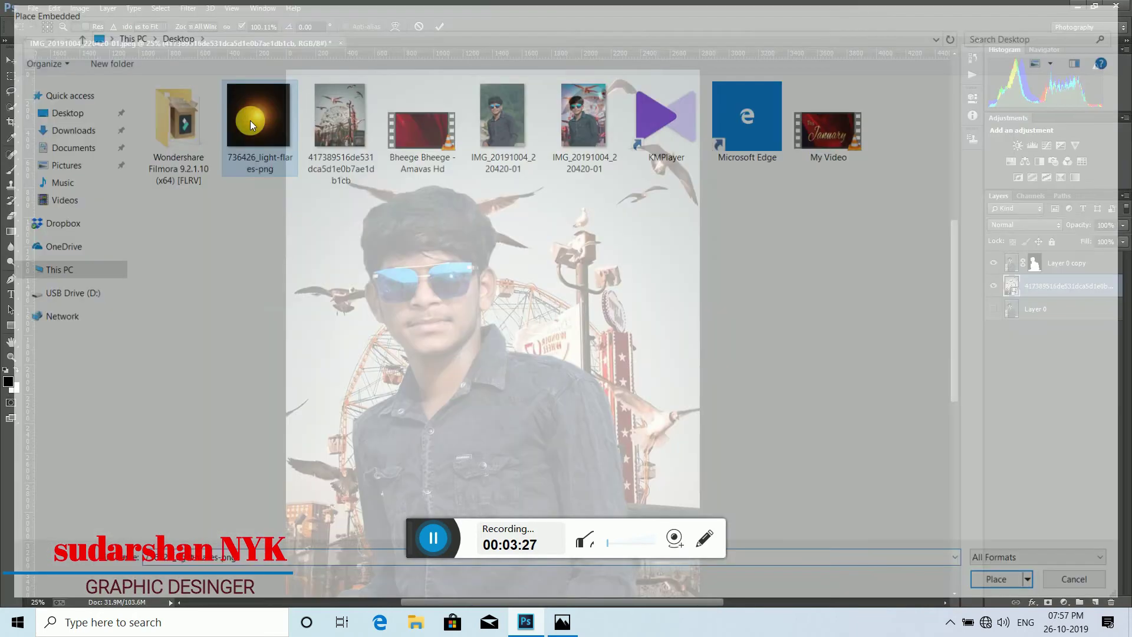
left_click_drag(511, 347, 690, 479)
Step: Blend the light flare in Screen mode and position its glow over the Ferris wheel beside the man's collar
left_click(1020, 224)
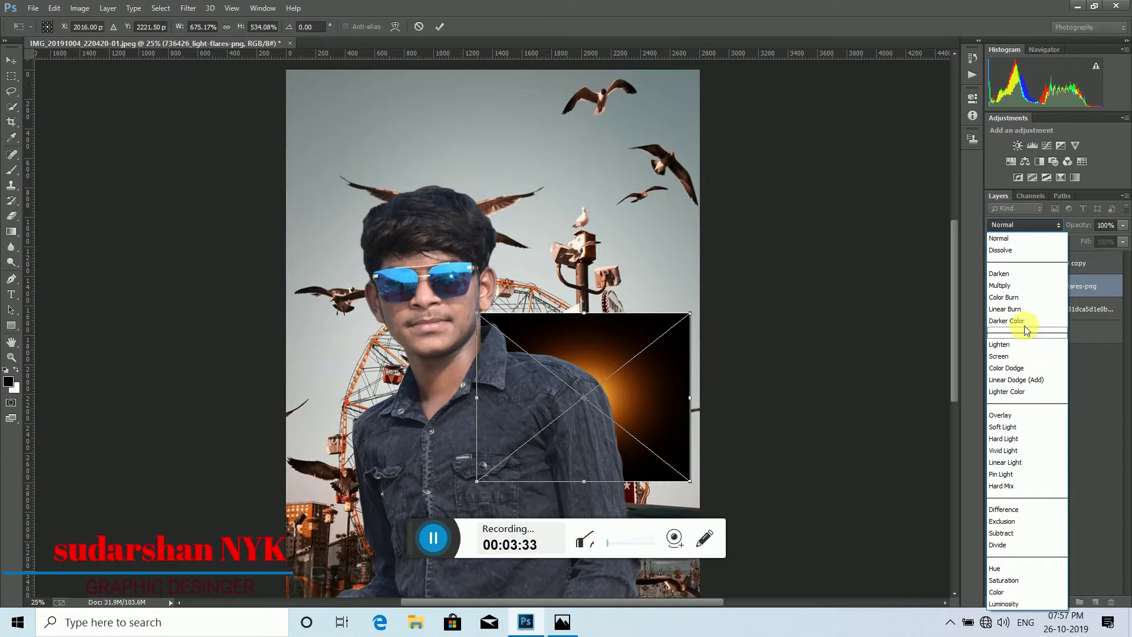
left_click(1014, 356)
left_click_drag(617, 397, 541, 326)
left_click(438, 27)
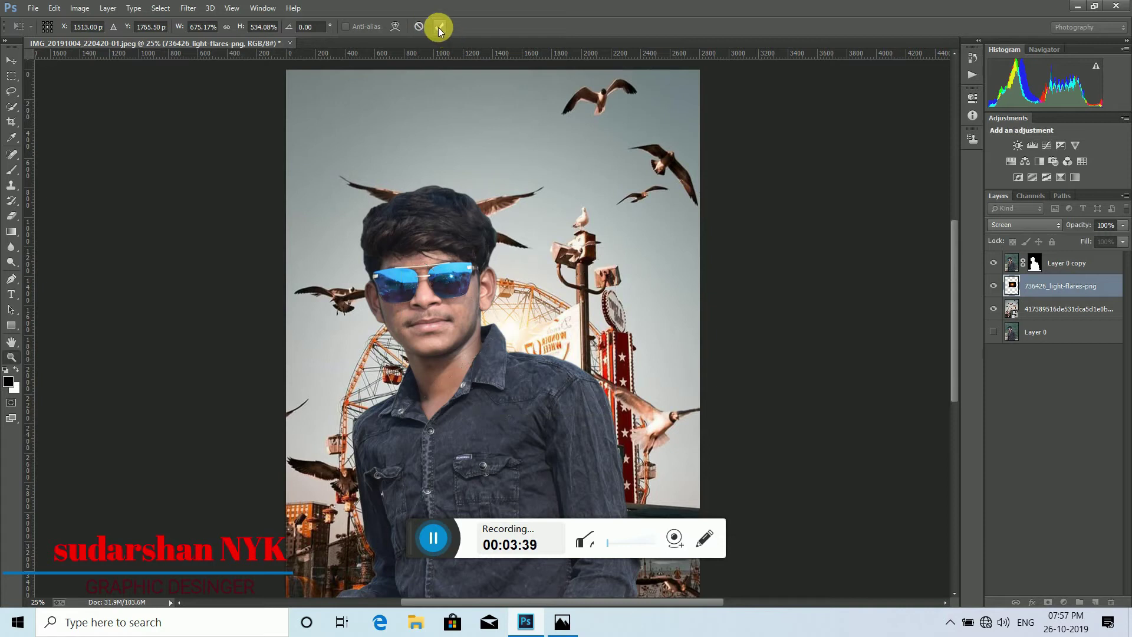
key("z")
Step: Duplicate the light flare layer and move the copy's glow beside the man's sunglasses, over the bird near the photo's left edge
key("ctrl+j")
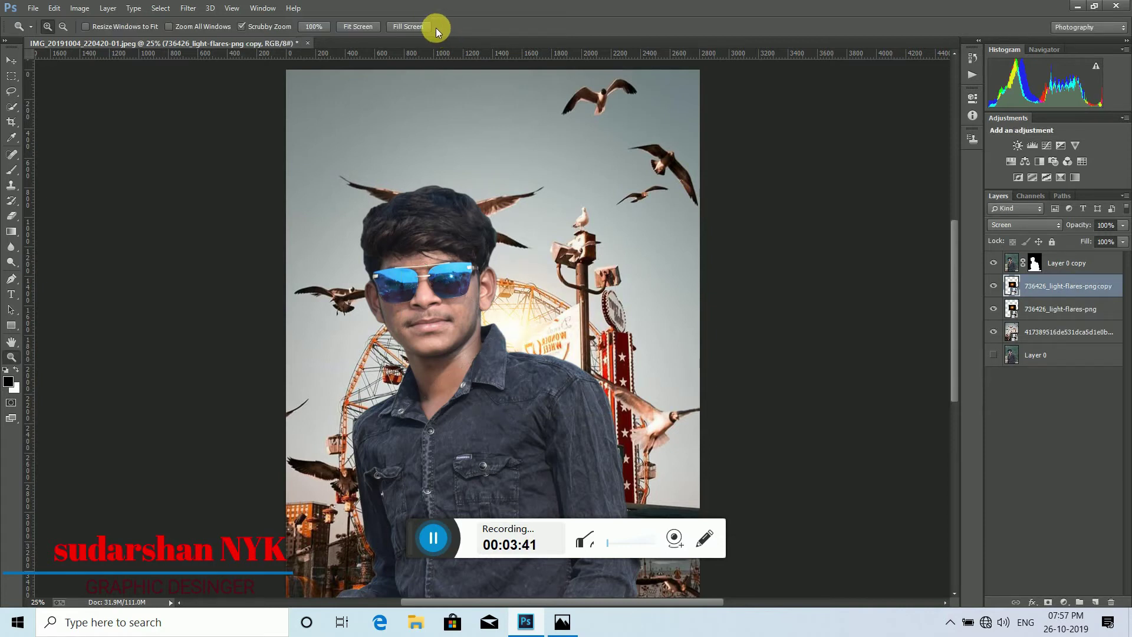
left_click(519, 330)
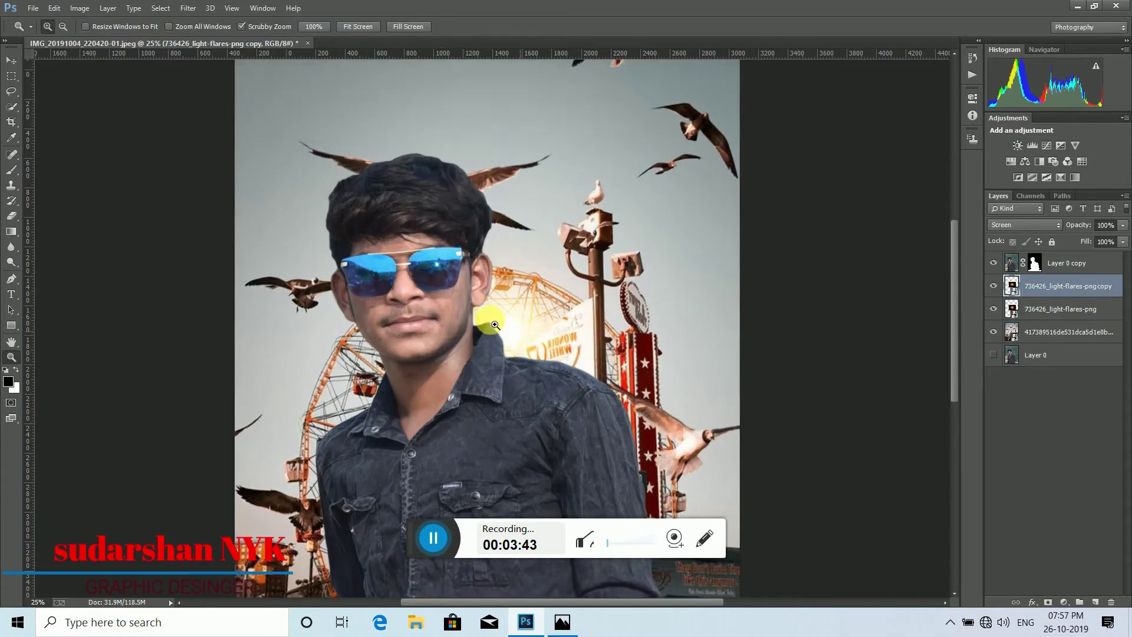
left_click(11, 61)
left_click_drag(539, 308, 307, 257)
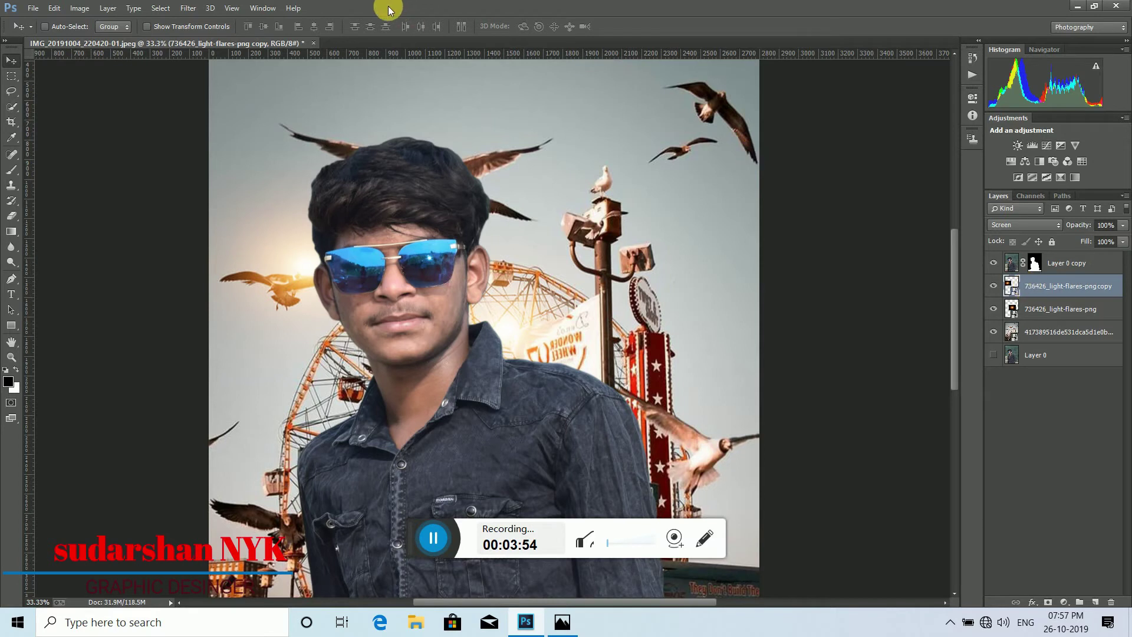
left_click(190, 7)
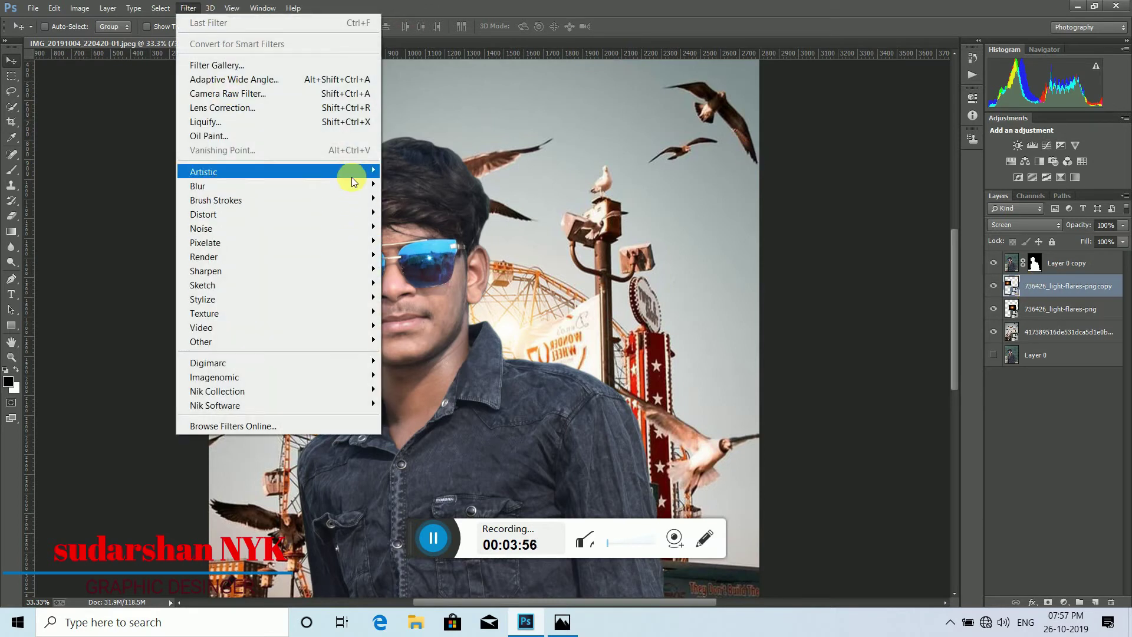
mouse_move(374, 183)
left_click(408, 186)
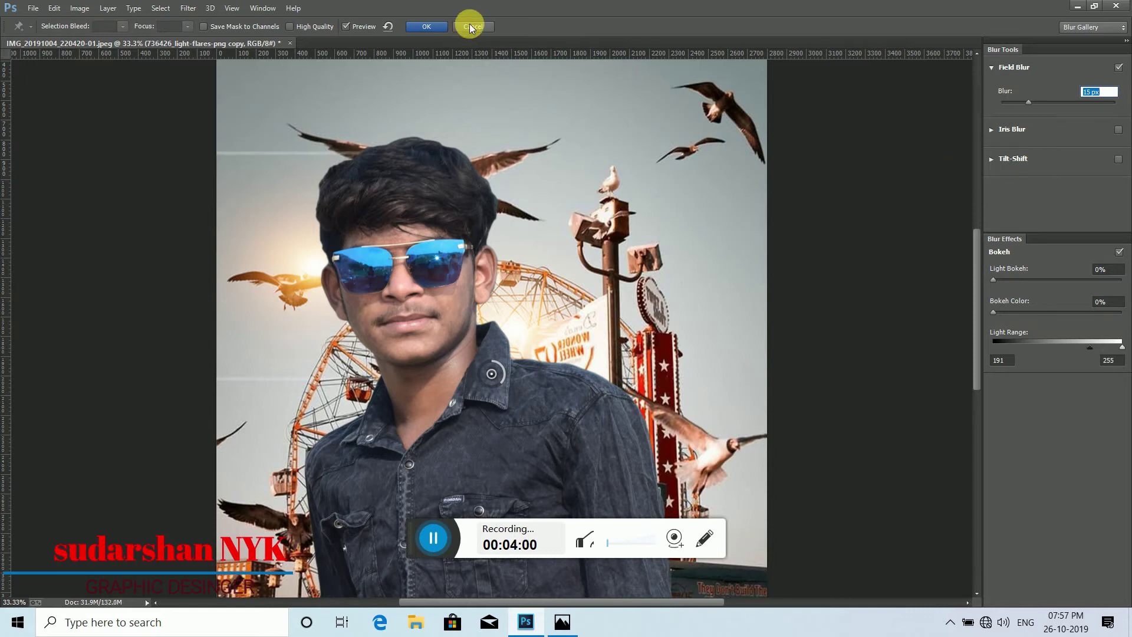
left_click(469, 26)
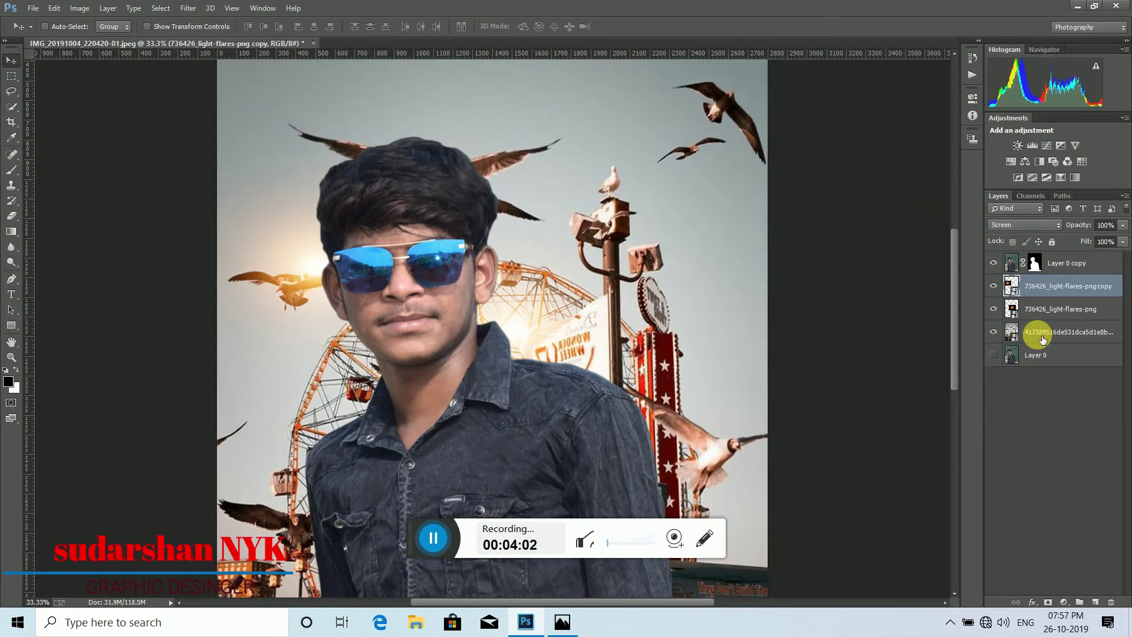
right_click(1037, 285)
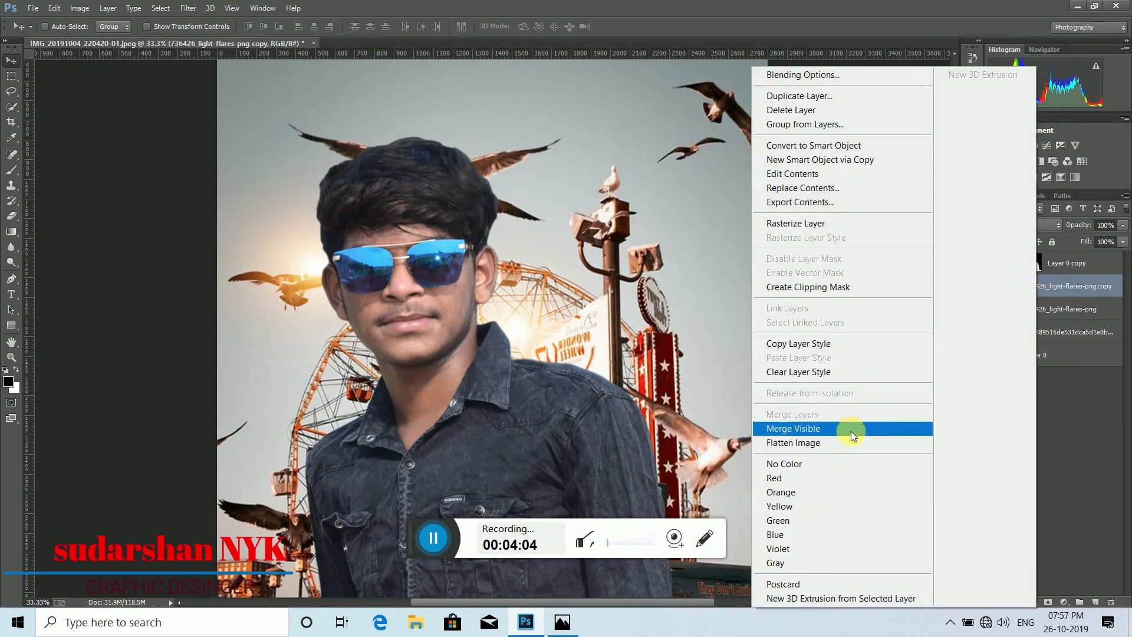
left_click(618, 306)
right_click(1048, 333)
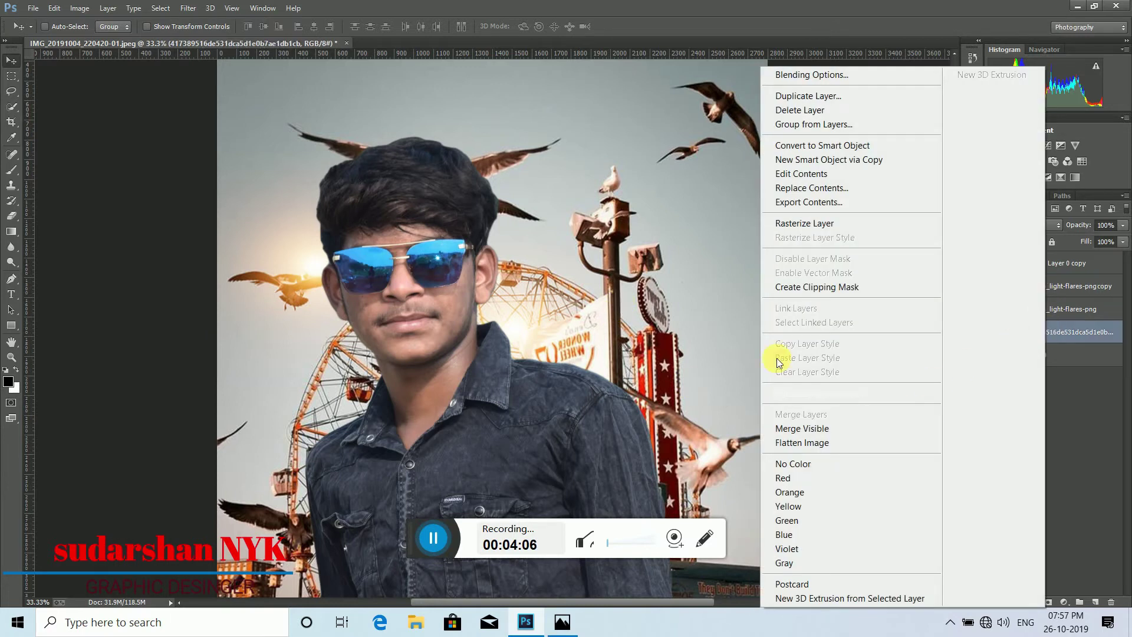
left_click(618, 250)
left_click(1047, 307)
right_click(1047, 307)
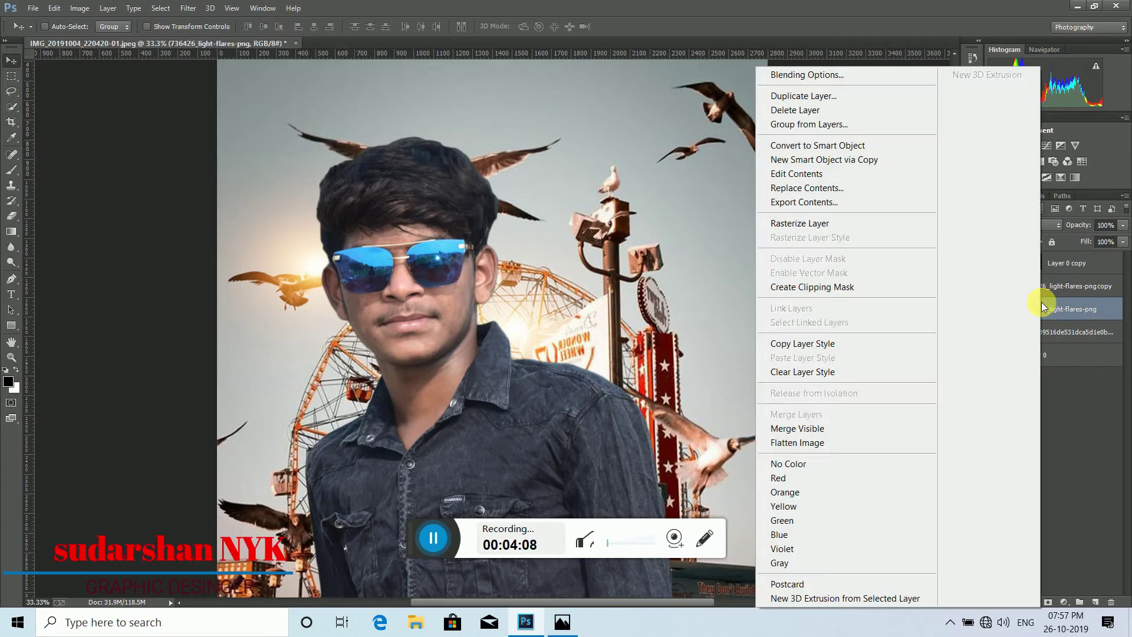
left_click(667, 313)
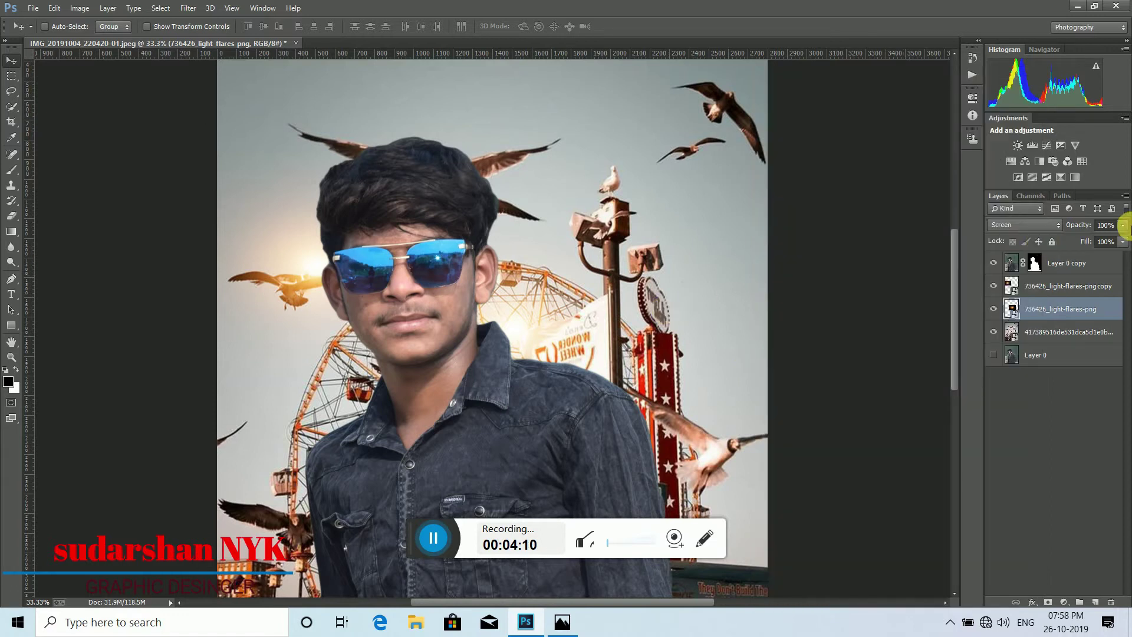
Step: Apply a 28 px Field Blur to the Ferris wheel background layer
left_click(1065, 332)
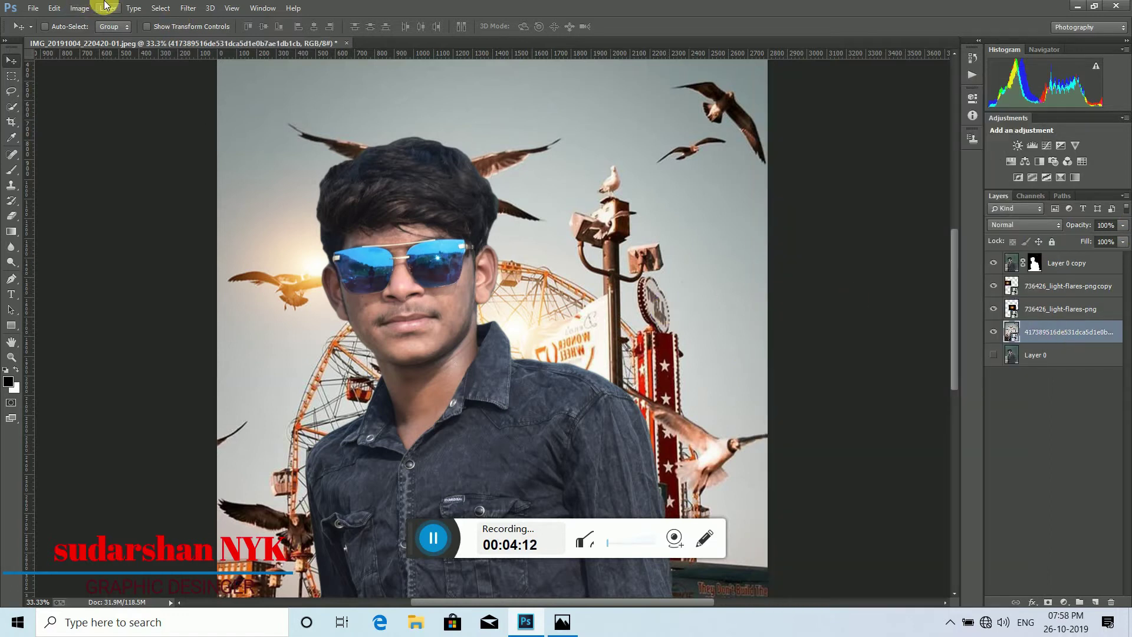
left_click(187, 8)
mouse_move(349, 186)
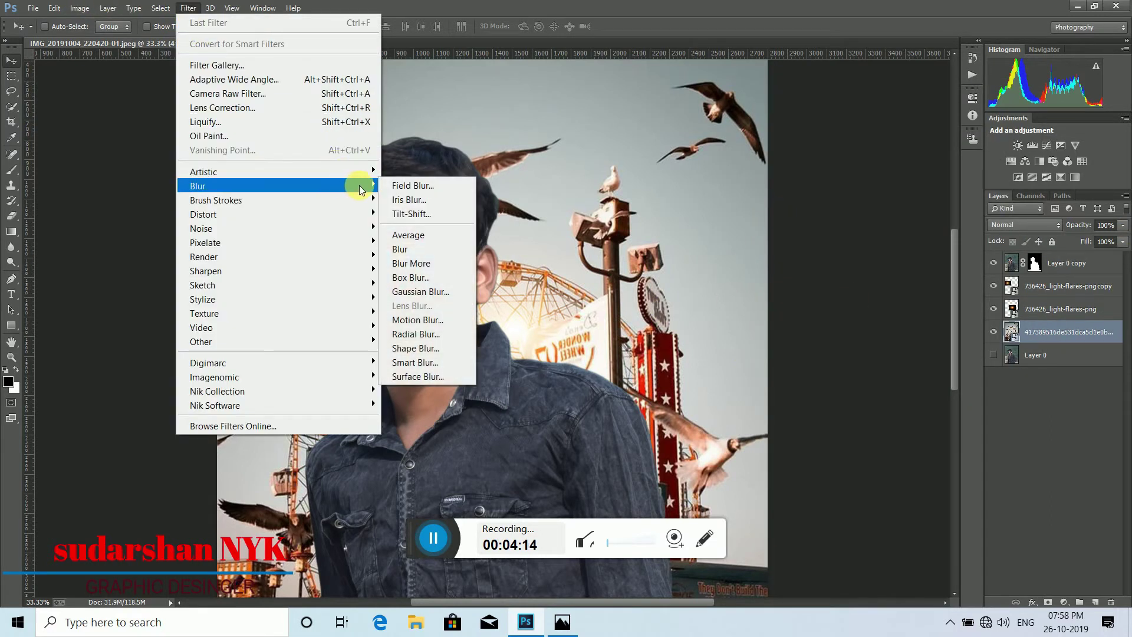
left_click(407, 186)
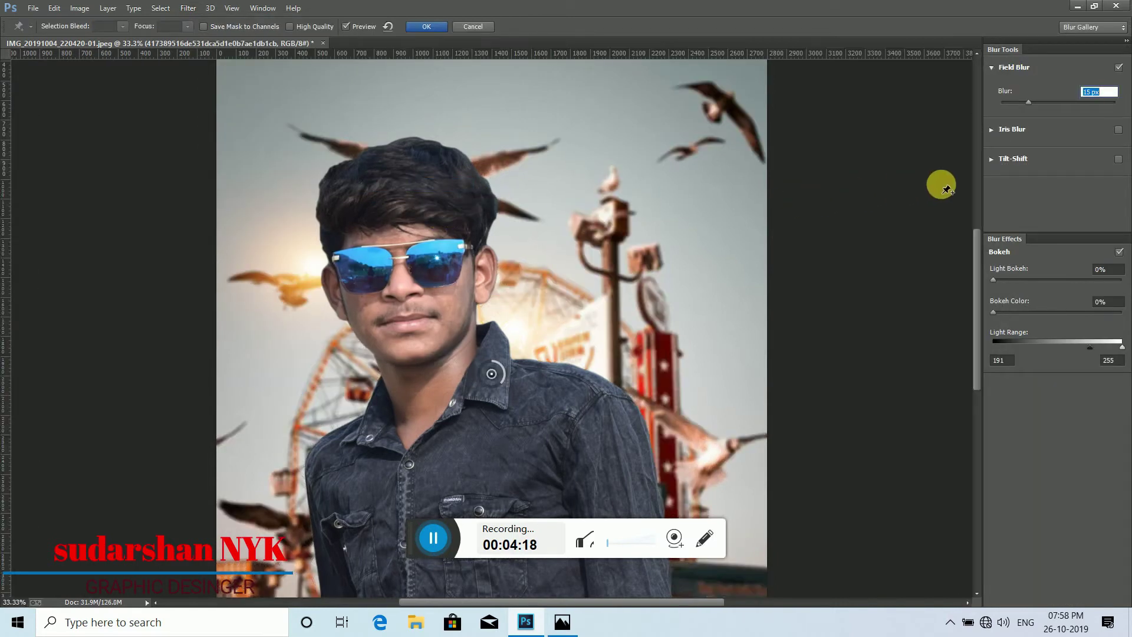
left_click_drag(1028, 104, 1039, 103)
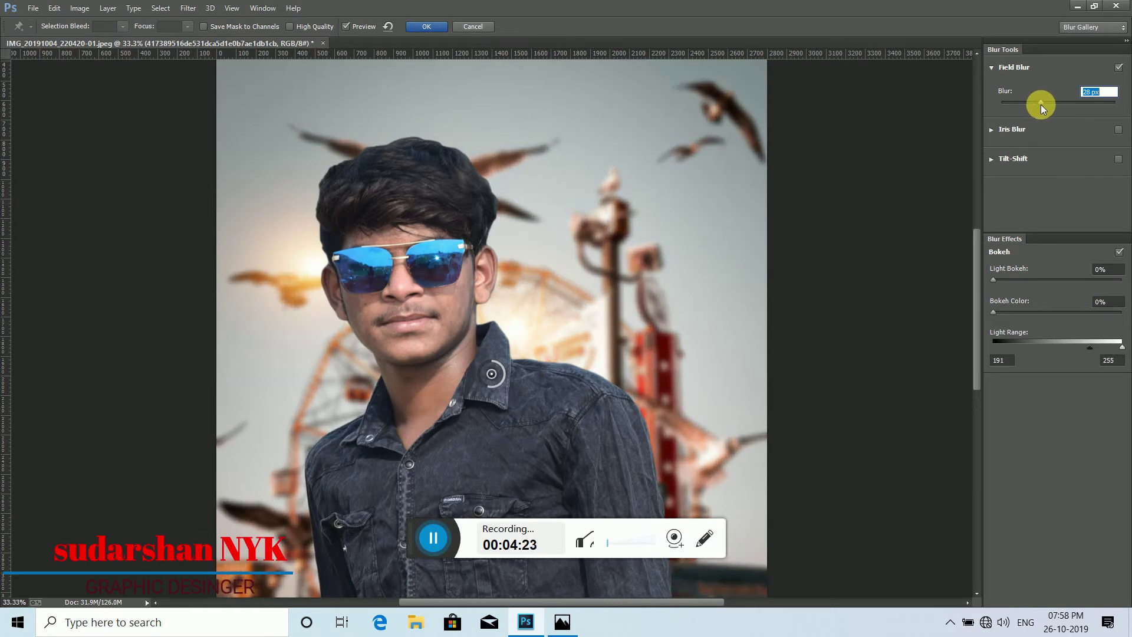
left_click(429, 27)
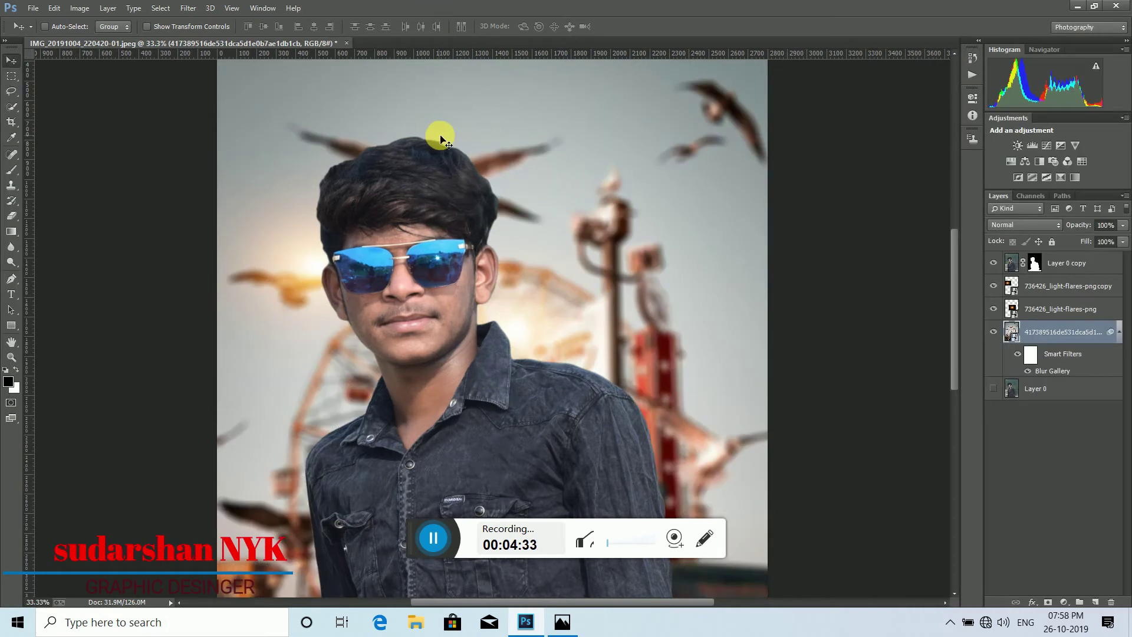
Step: Brighten the man's cut-out layer slightly with Curves by raising the midpoint of the RGB curve
left_click(1066, 263)
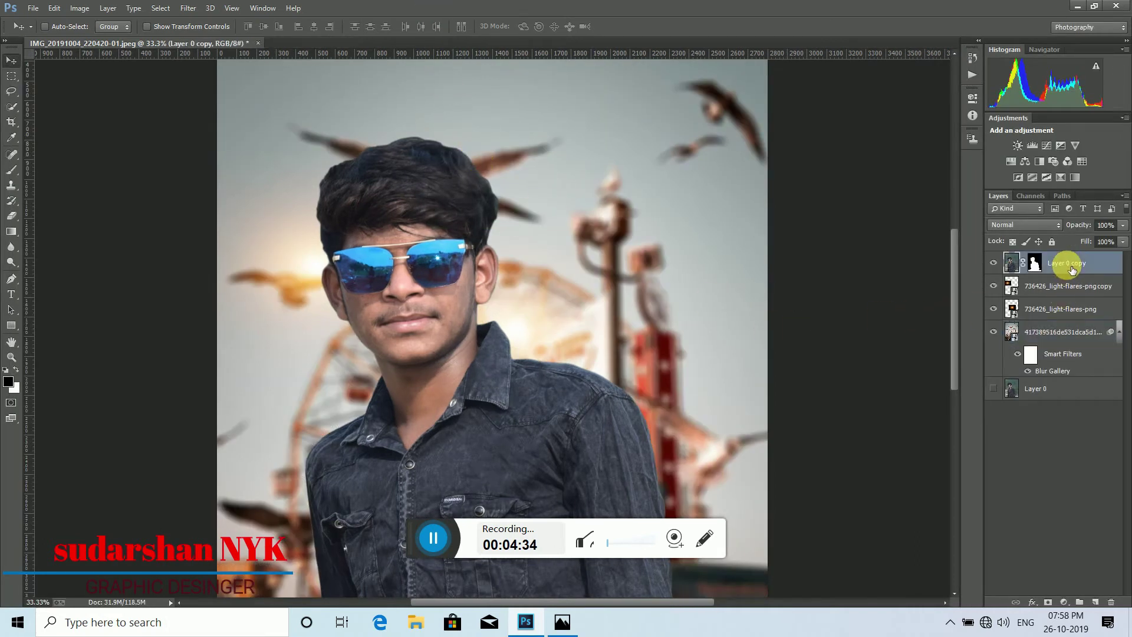
left_click(81, 8)
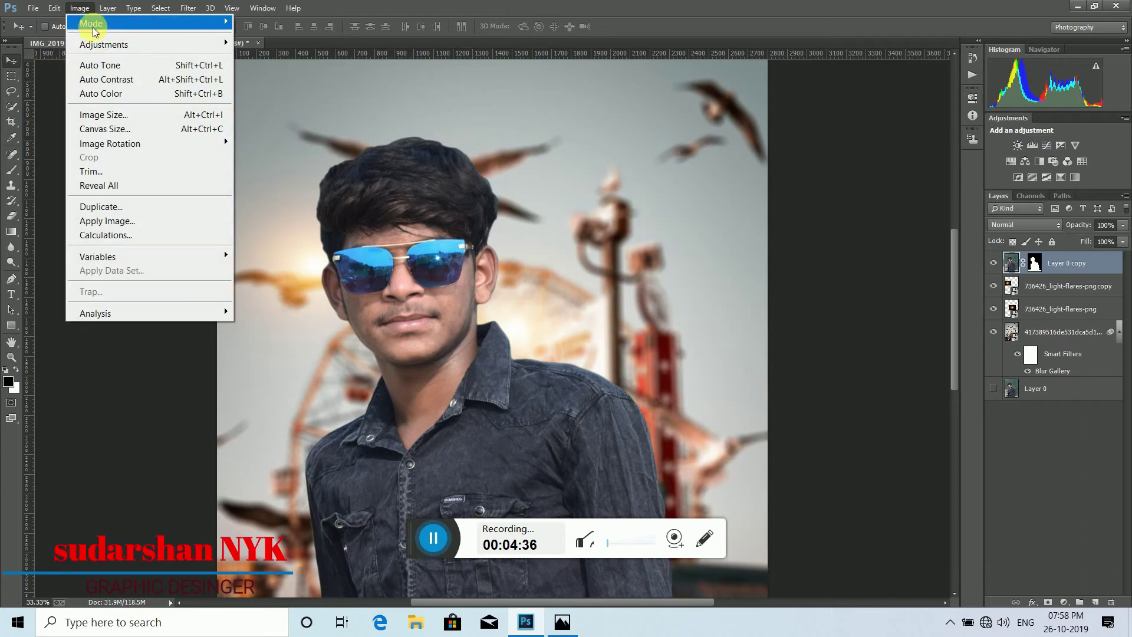
mouse_move(118, 48)
left_click(286, 68)
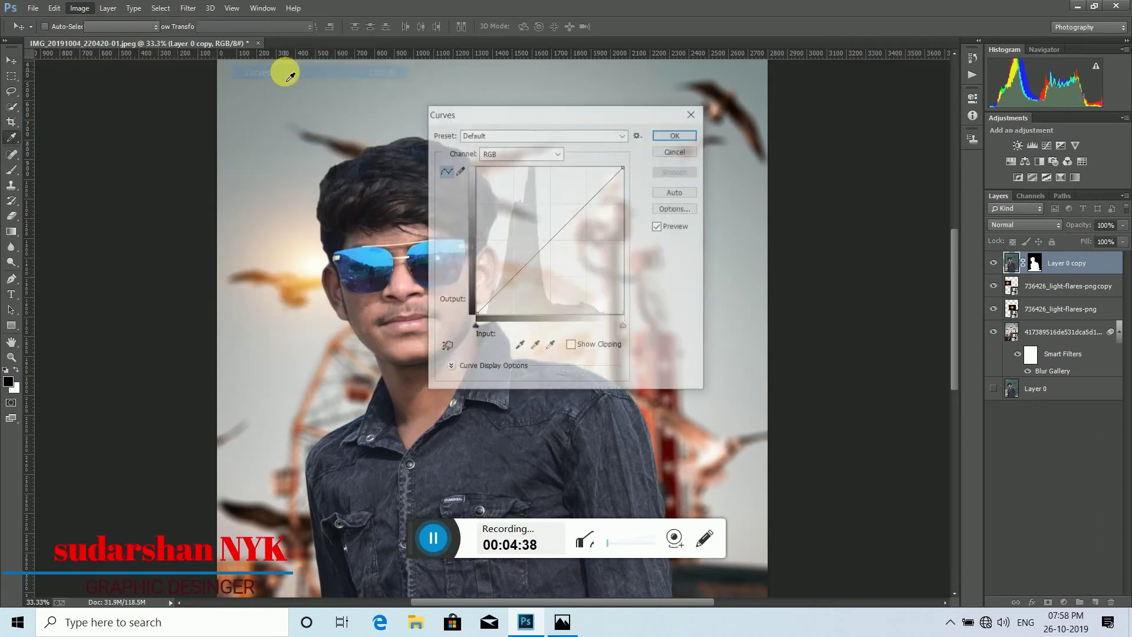
left_click_drag(536, 121, 821, 127)
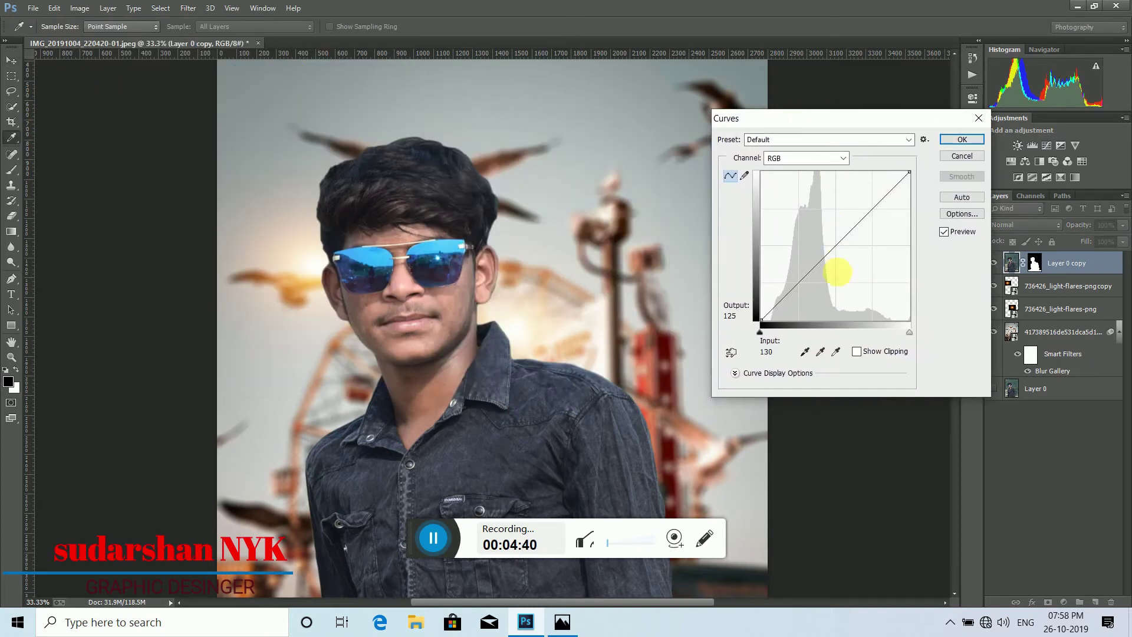
mouse_move(835, 247)
left_mouse_down()
mouse_move(839, 237)
mouse_move(845, 246)
mouse_move(839, 239)
left_mouse_up()
left_click(961, 140)
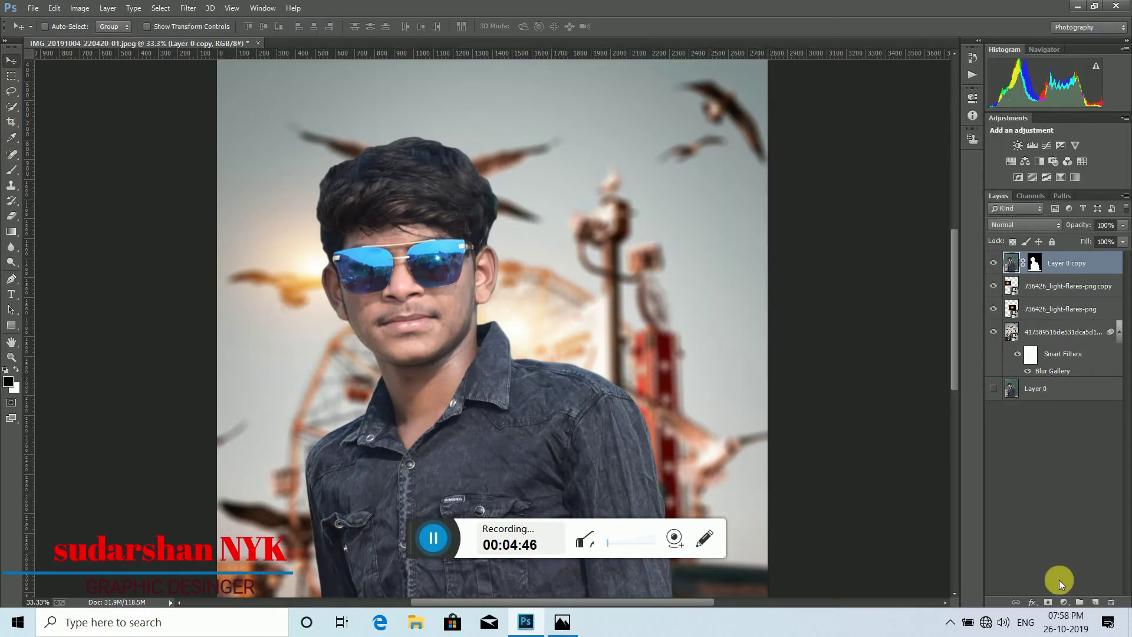
Step: Lighten the man's reds with a clipped Selective Color adjustment at -34% Black, and merge it into his cut-out layer
left_click(1066, 604)
left_click(1062, 596)
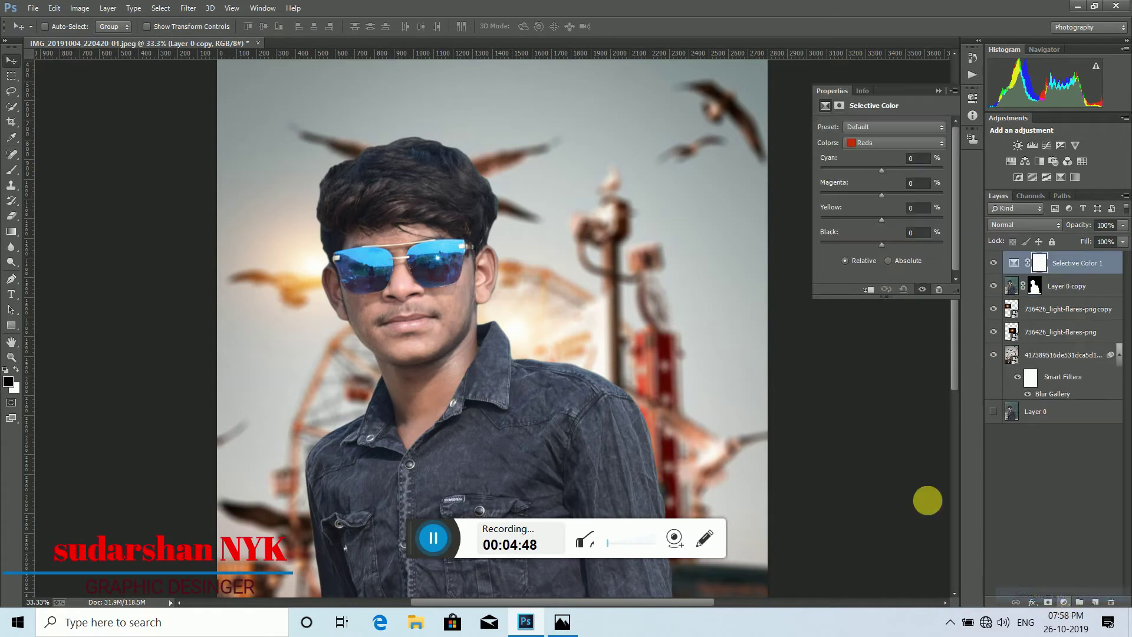
left_click(869, 289)
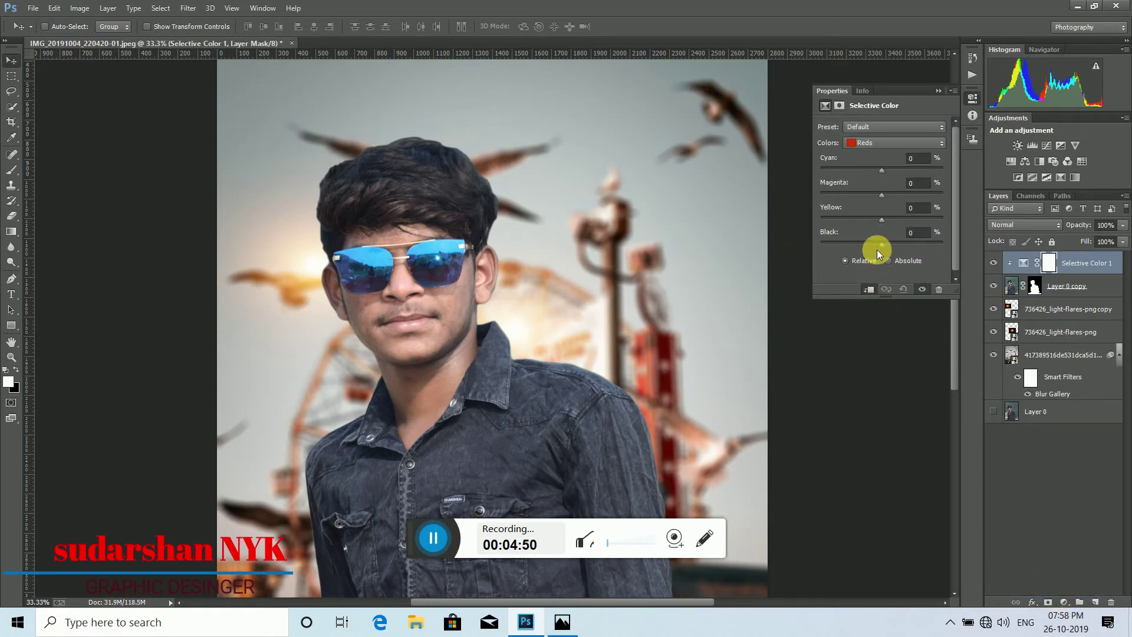
left_click_drag(880, 244, 865, 244)
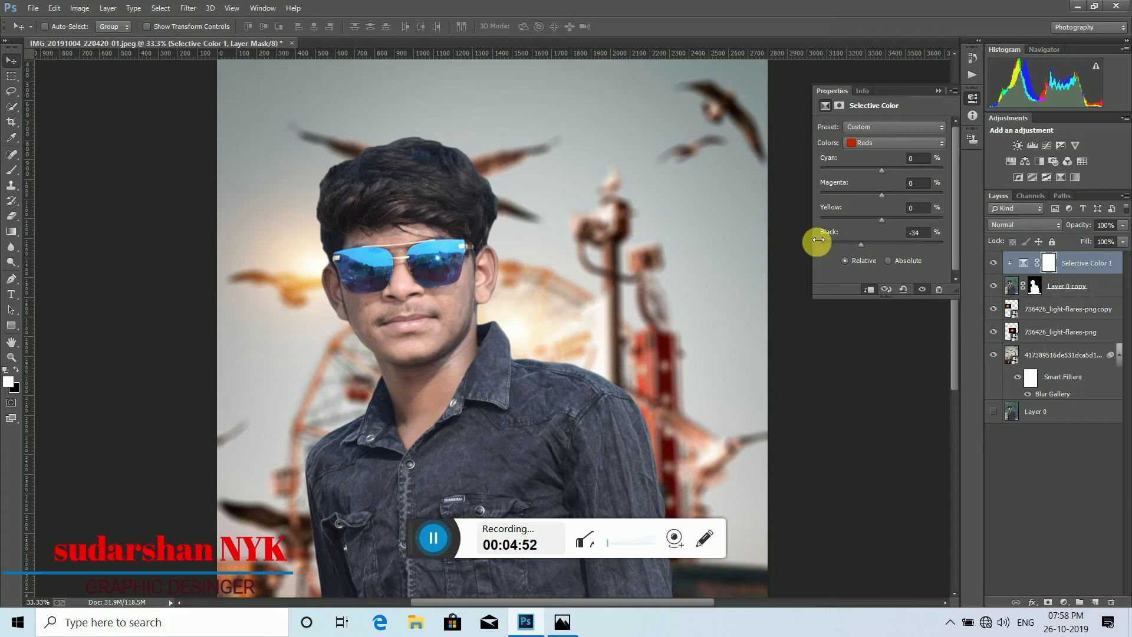
left_click(939, 91)
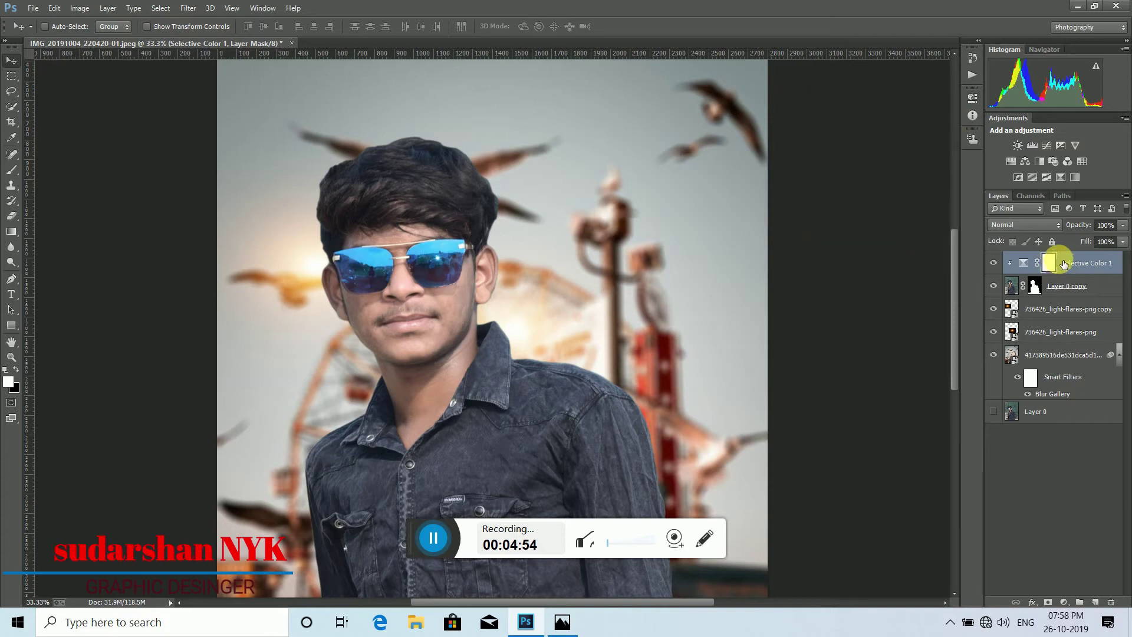
right_click(1065, 264)
left_click(844, 429)
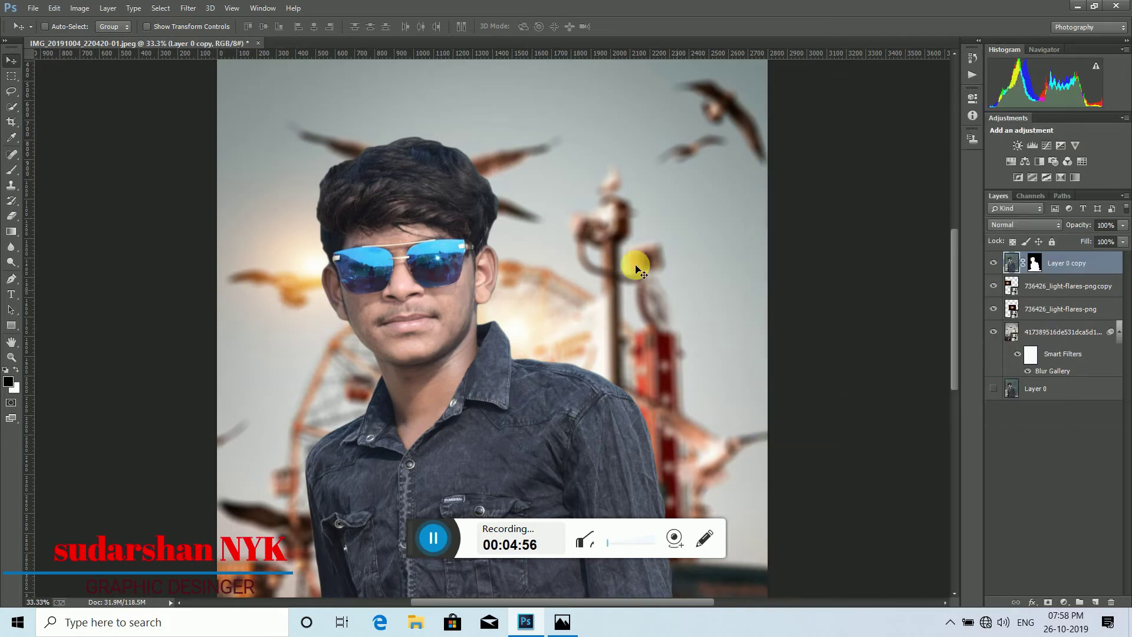
Step: Apply the Camera Raw Filter to the man's cut-out layer with sharpening Amount 36 and luminance noise reduction slightly above 20
left_click(188, 8)
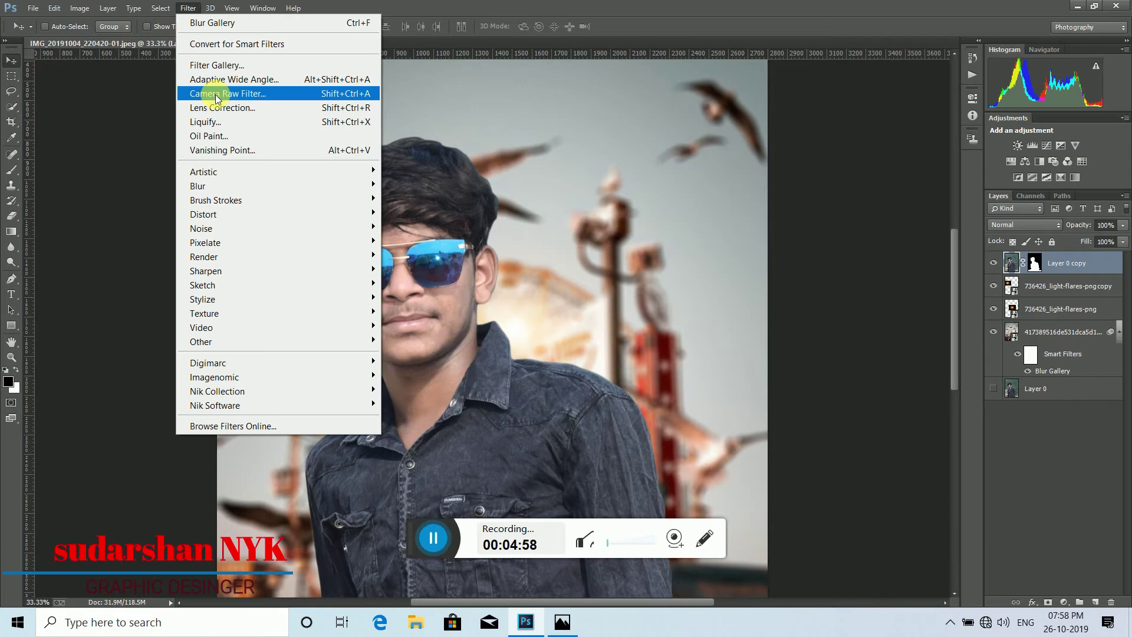
left_click(216, 95)
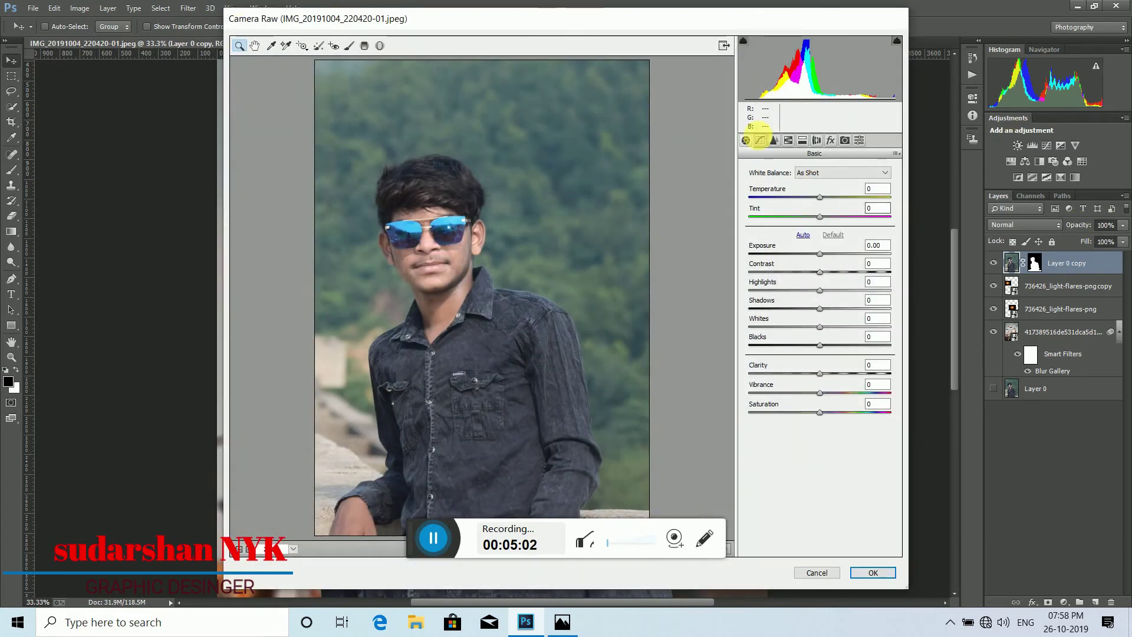
left_click(774, 140)
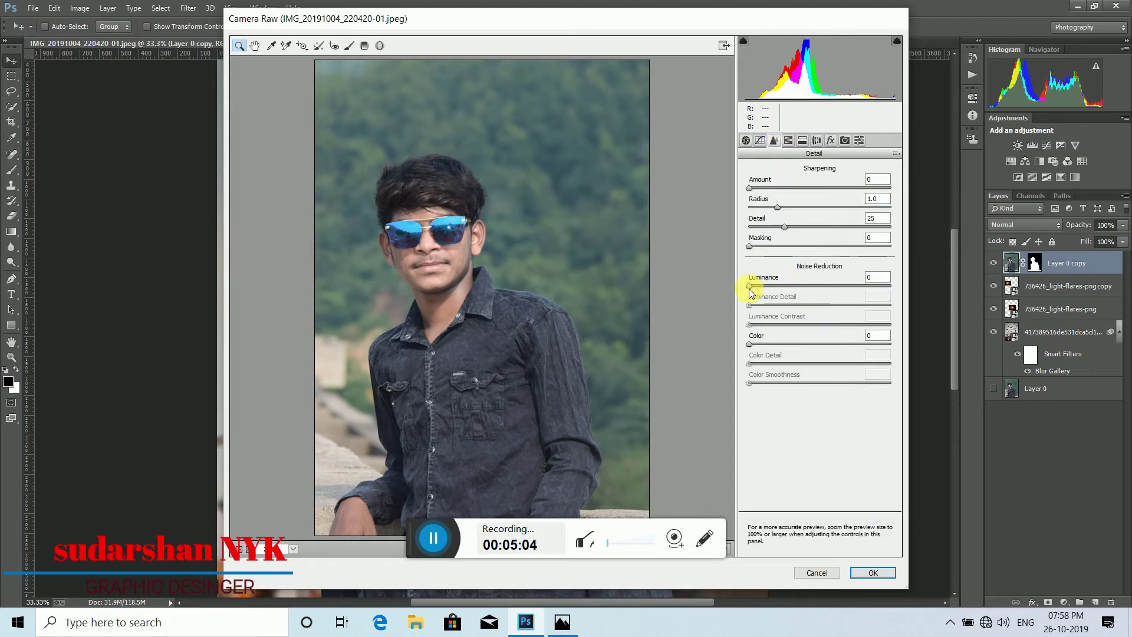
left_click_drag(750, 288, 778, 291)
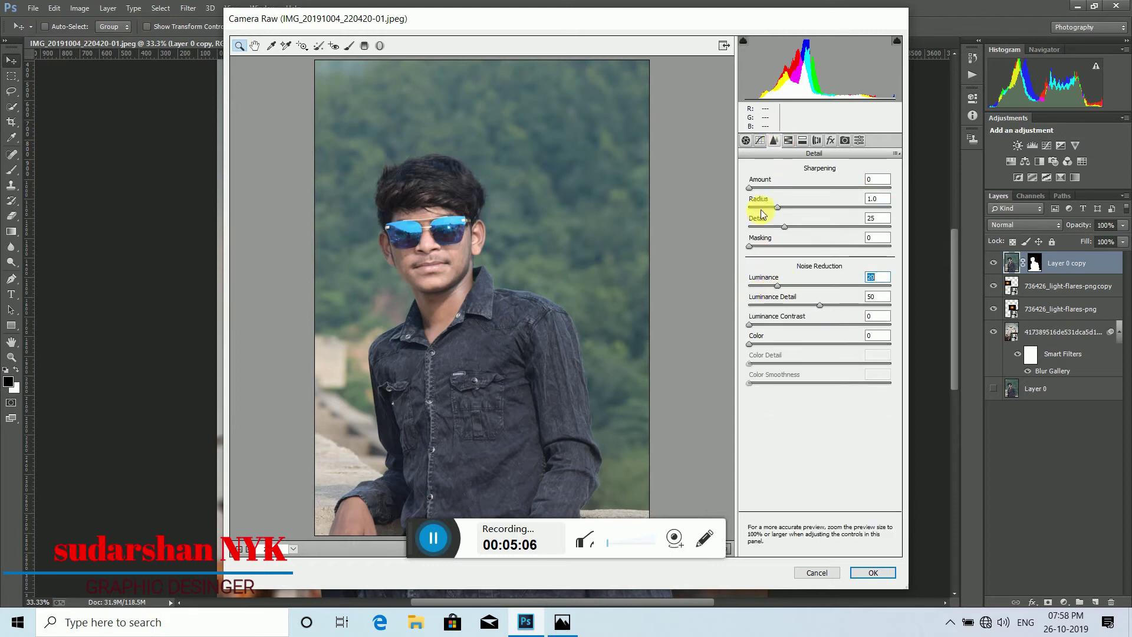
left_click_drag(772, 199, 783, 199)
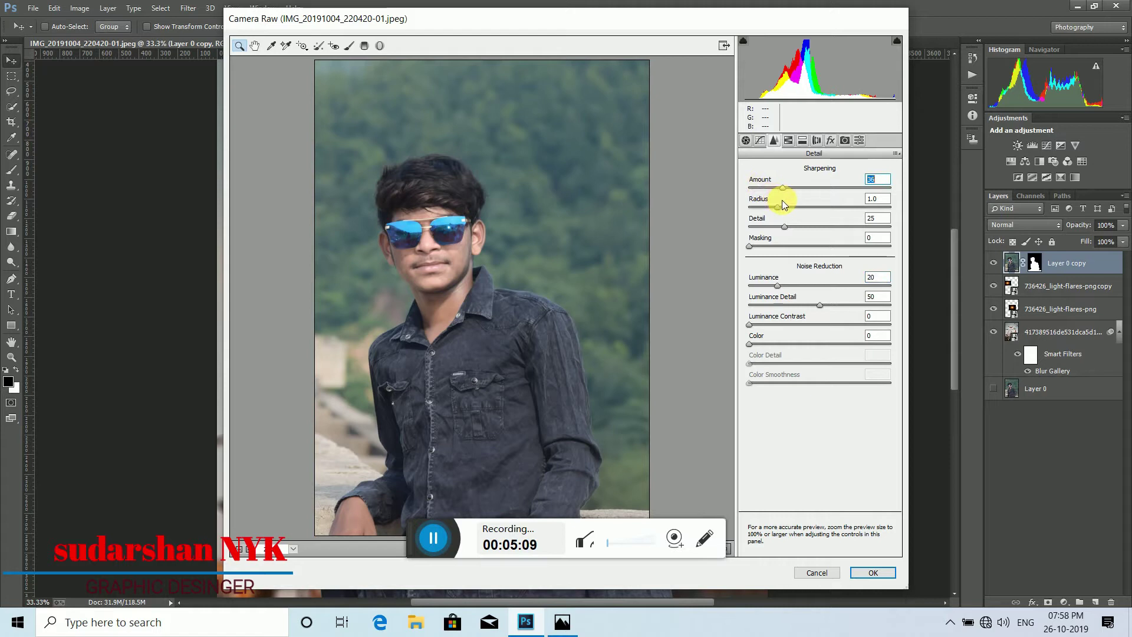
left_click_drag(777, 286, 785, 285)
left_click(871, 573)
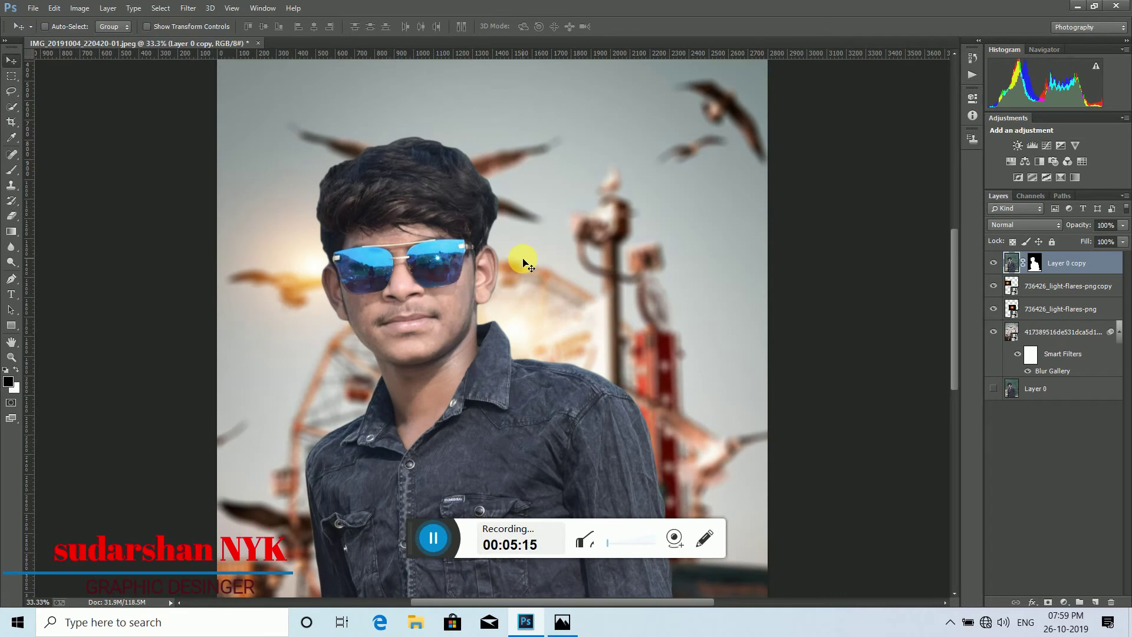
Step: Apply the Color Efex Pro 3.0 Indian Summer filter to the Ferris wheel background layer with Enhance Foliage at 100%
left_click(1062, 330)
left_click(188, 8)
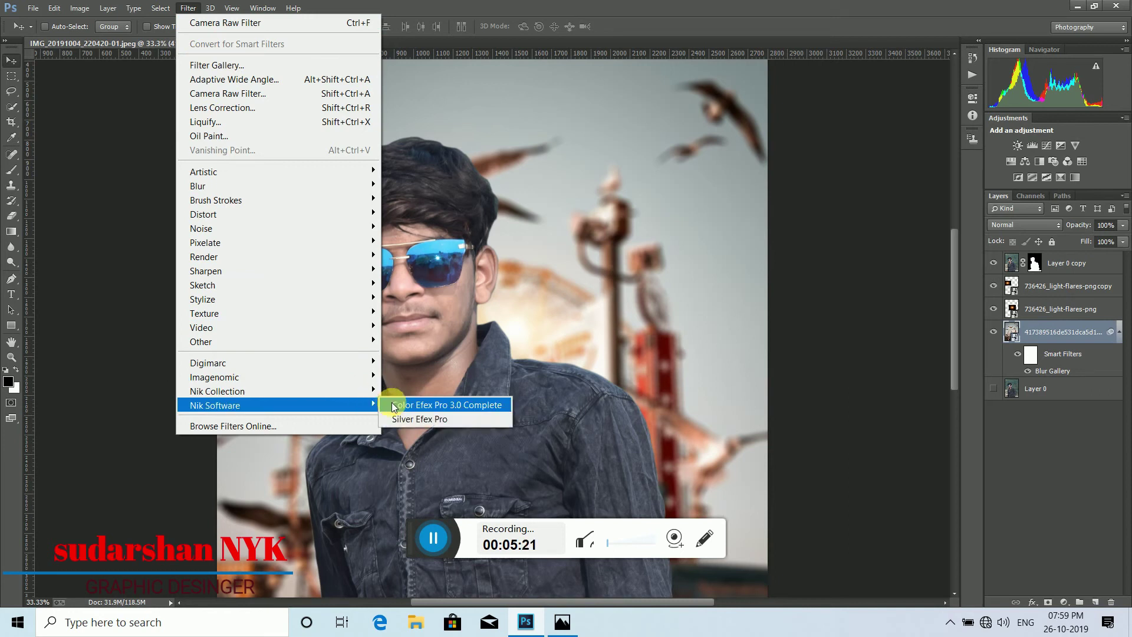
left_click(395, 402)
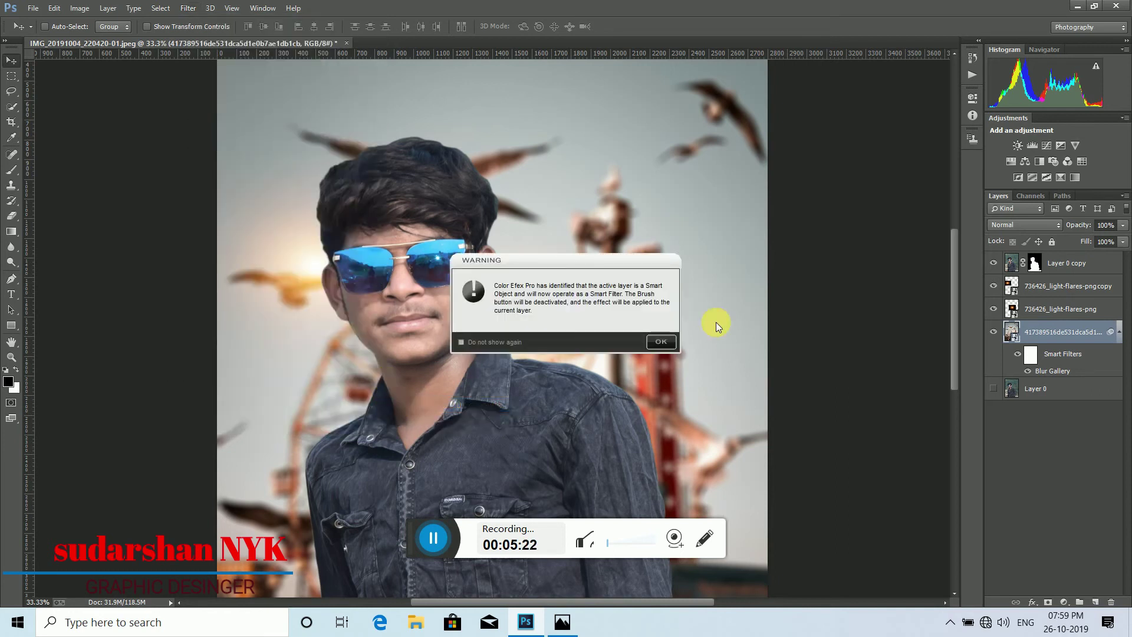
left_click(661, 341)
left_click_drag(246, 300, 233, 451)
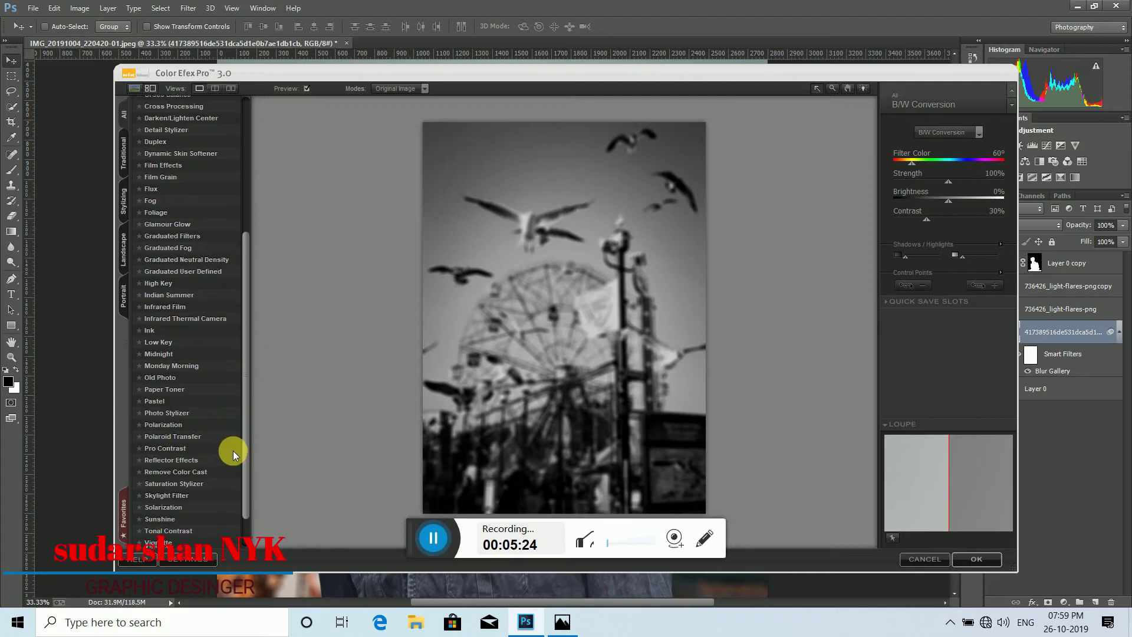
left_click(180, 272)
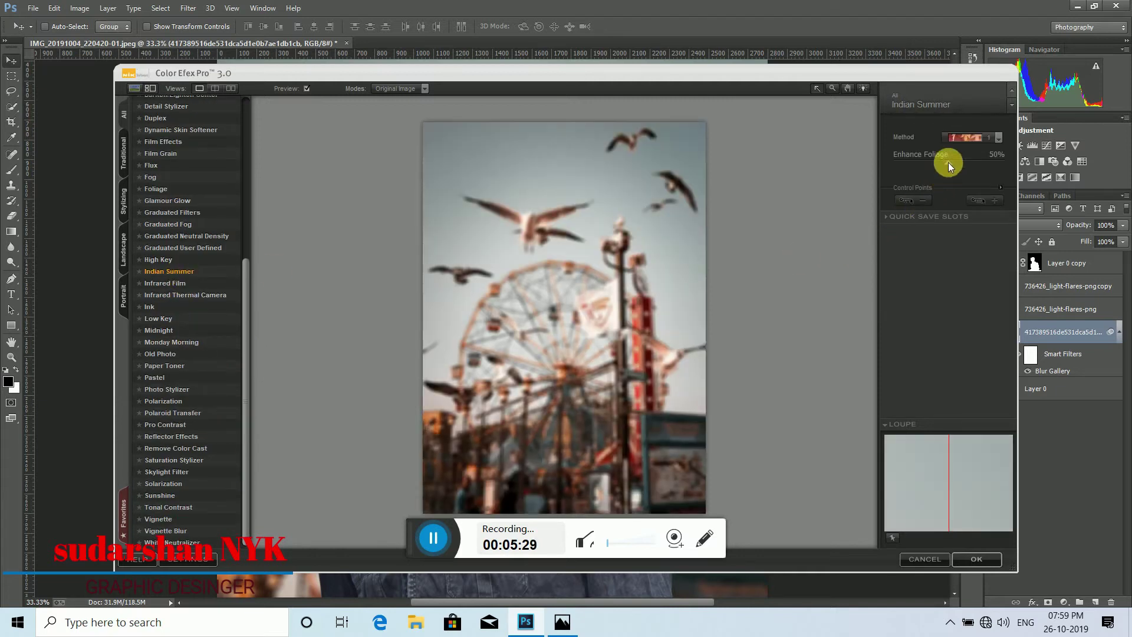
left_click_drag(948, 162, 1038, 168)
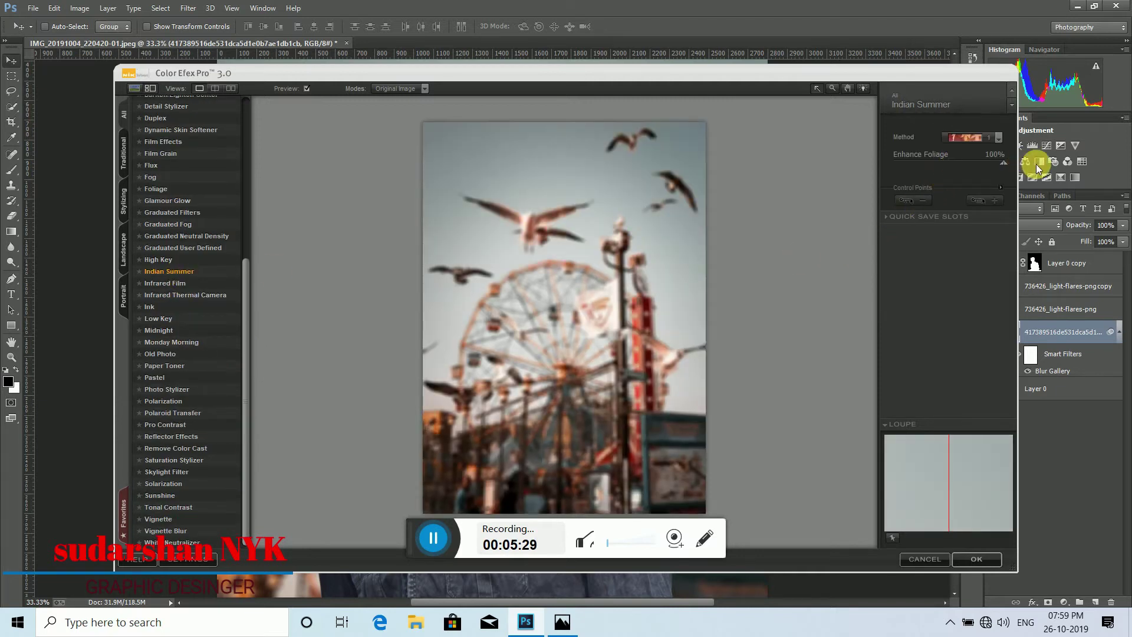
left_click(965, 560)
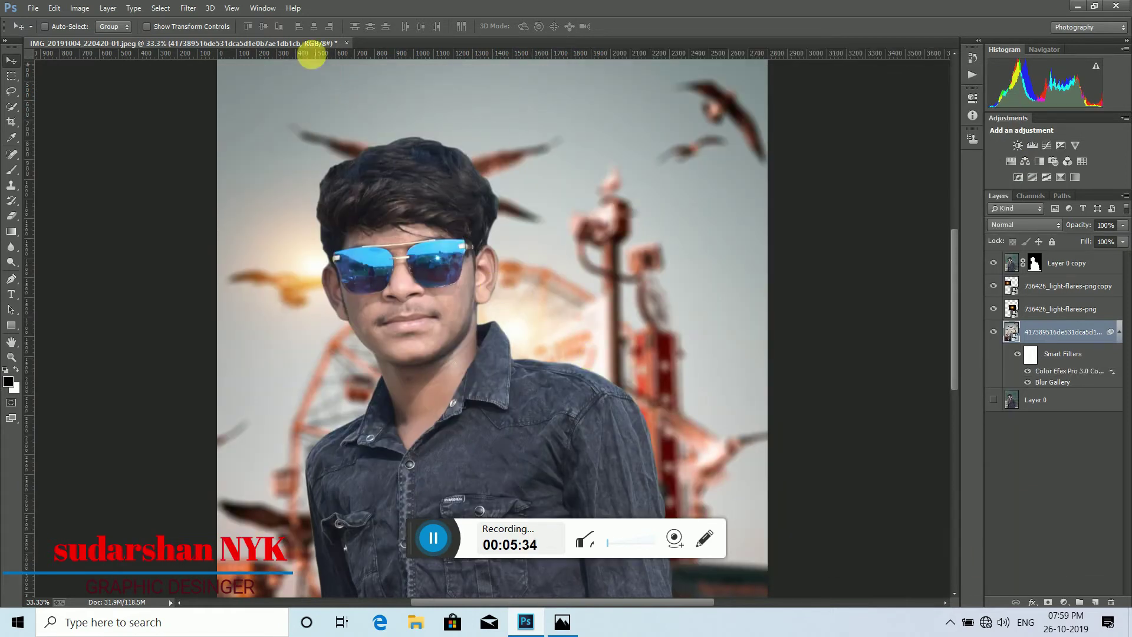
Step: Apply the Color Efex Pro 4 Photo Stylizer to the Ferris wheel background using Varitone style 1 at 98% strength
left_click(190, 7)
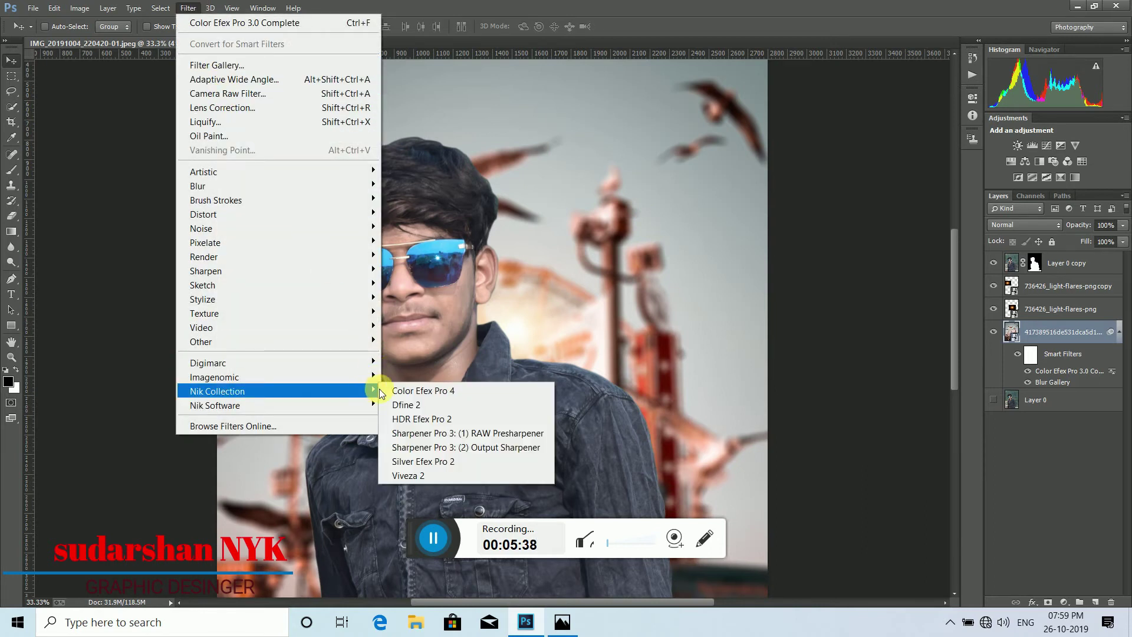
left_click(391, 391)
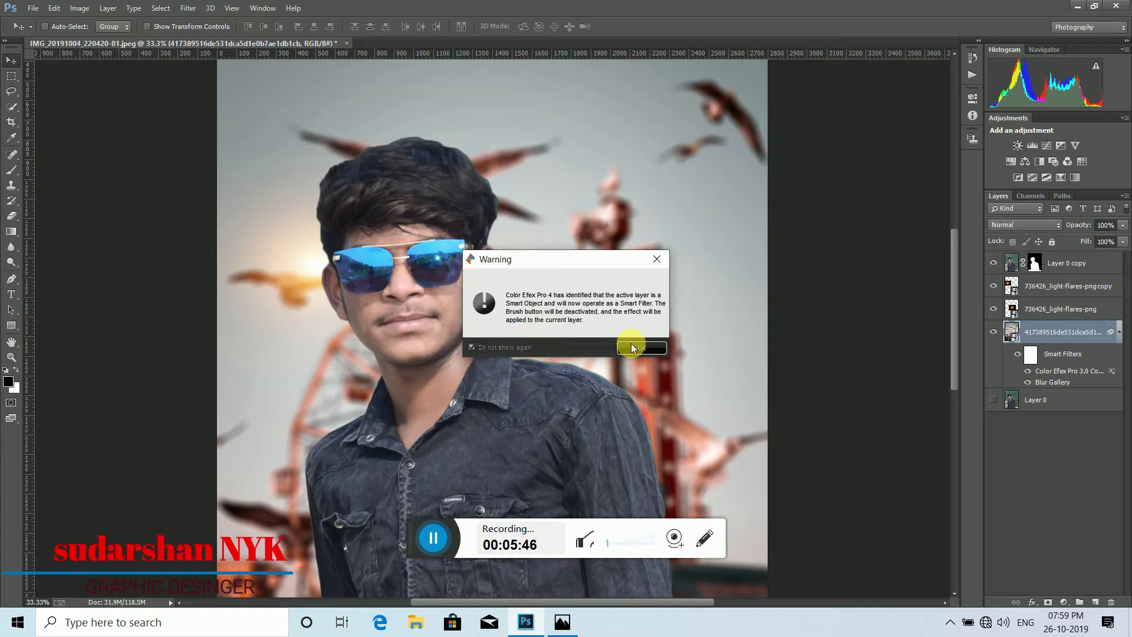
left_click(631, 347)
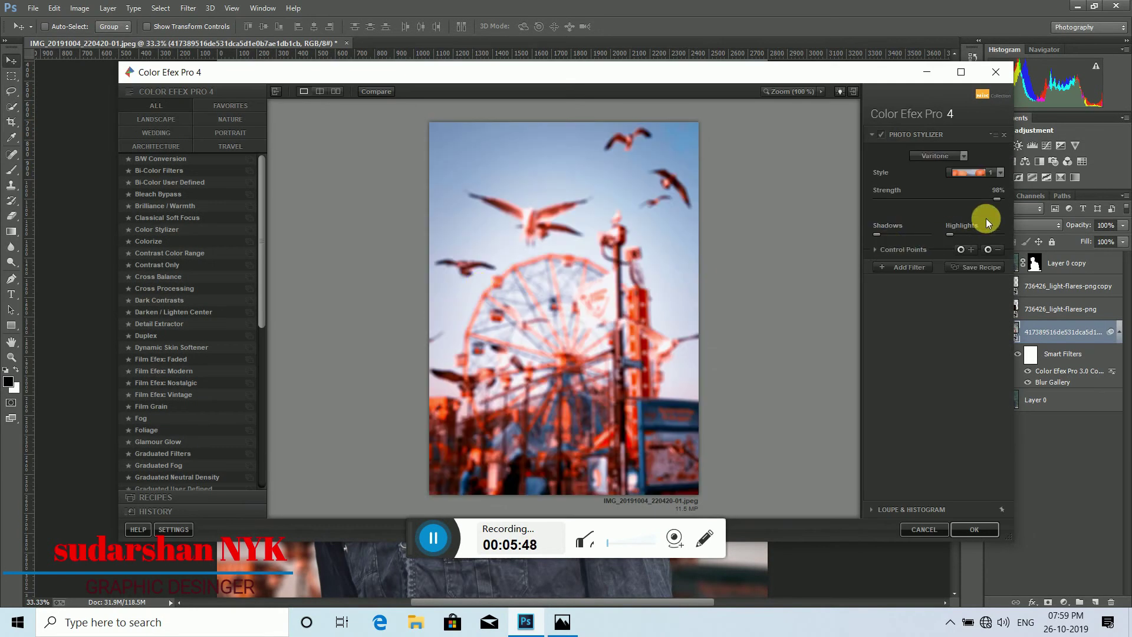
left_click(974, 529)
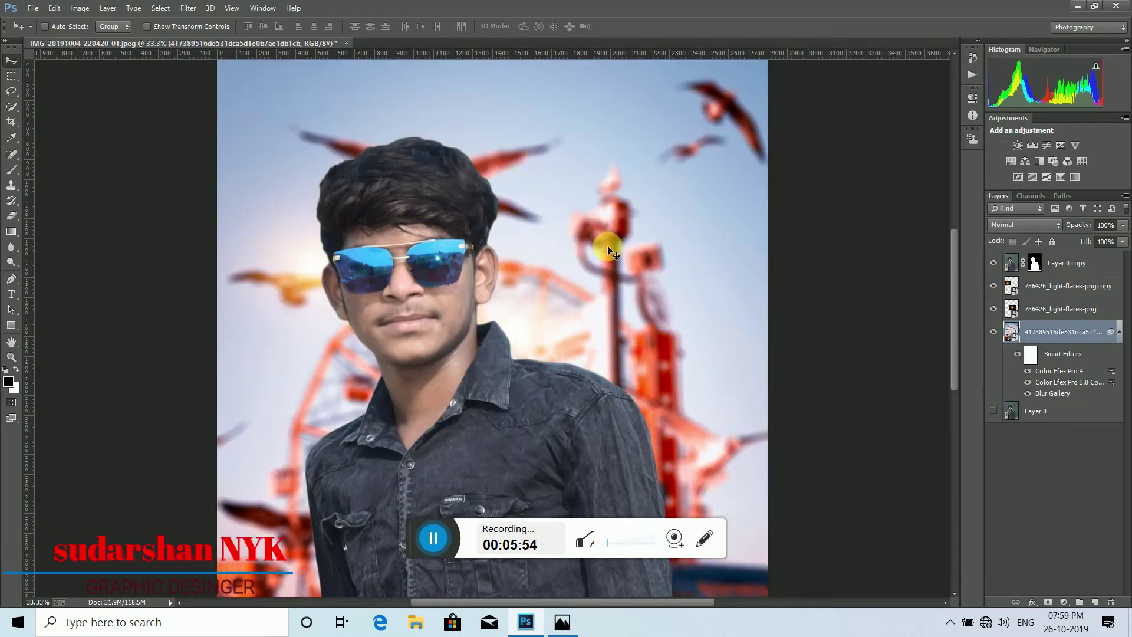
Step: Set the background's Camera Raw basics to Exposure -0.45, Contrast +8, Highlights -13, Shadows +13 and Clarity +7
left_click(188, 8)
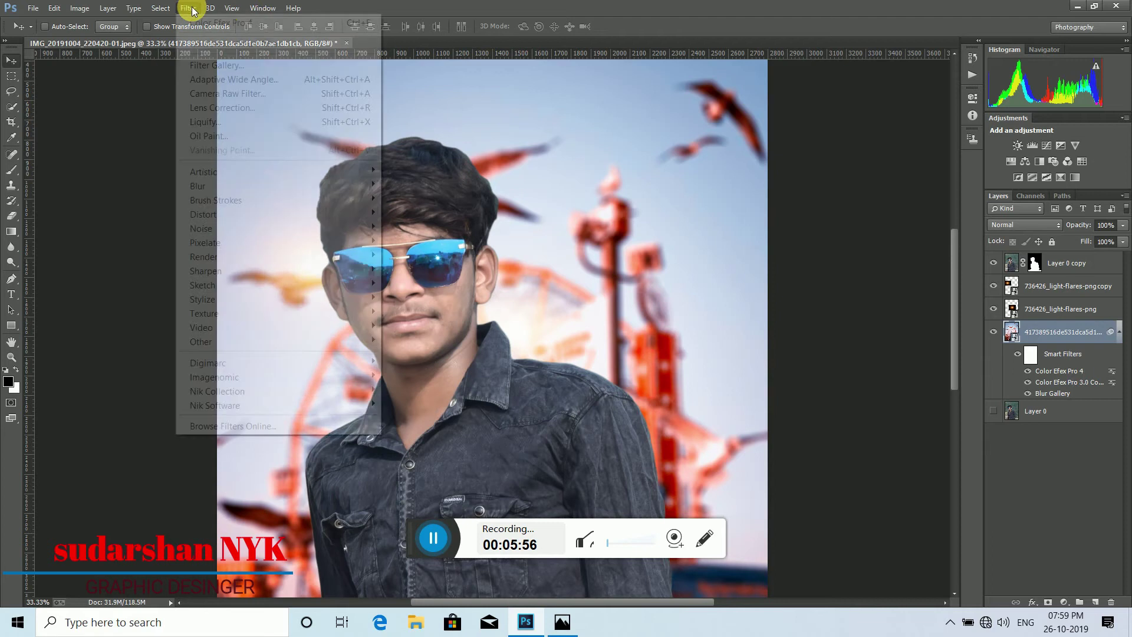
left_click(265, 94)
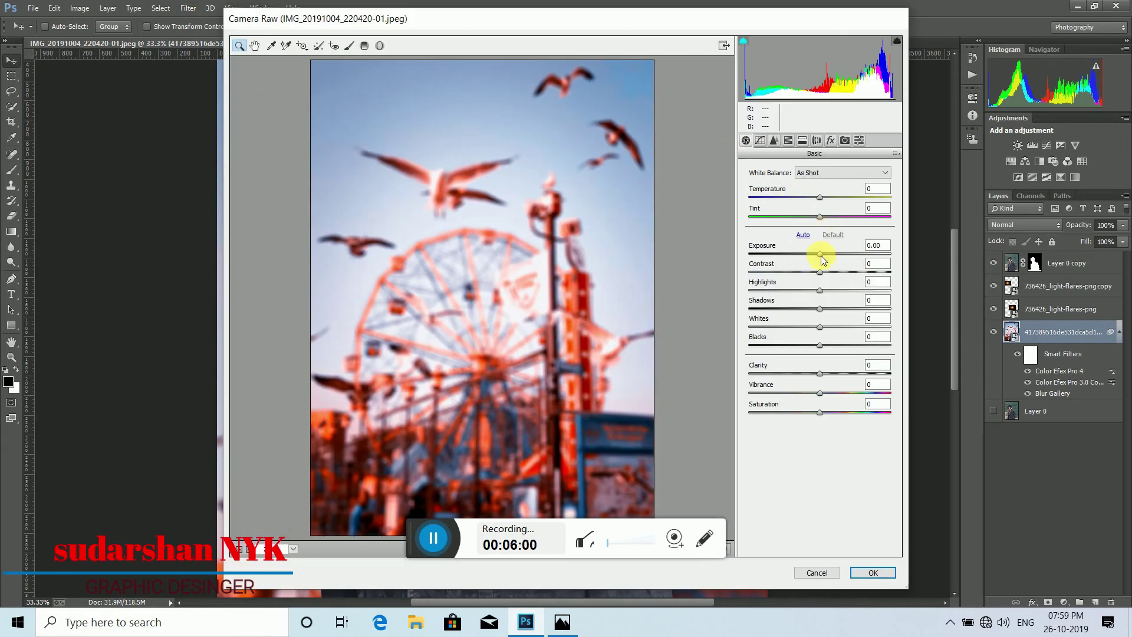
left_click_drag(823, 254, 830, 310)
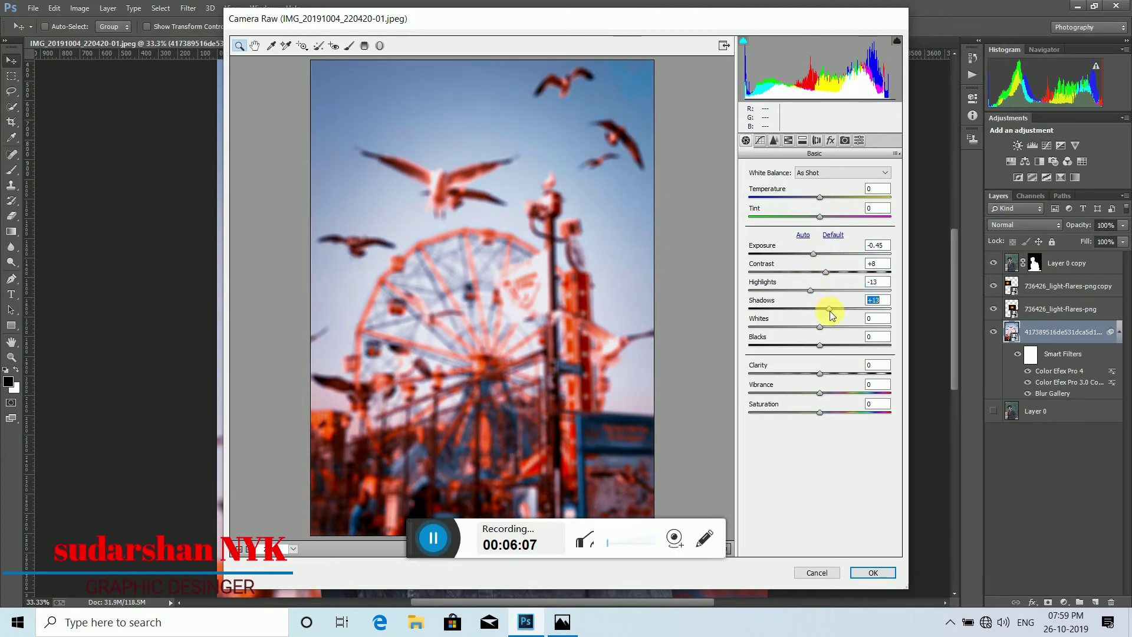
left_click_drag(820, 373, 825, 374)
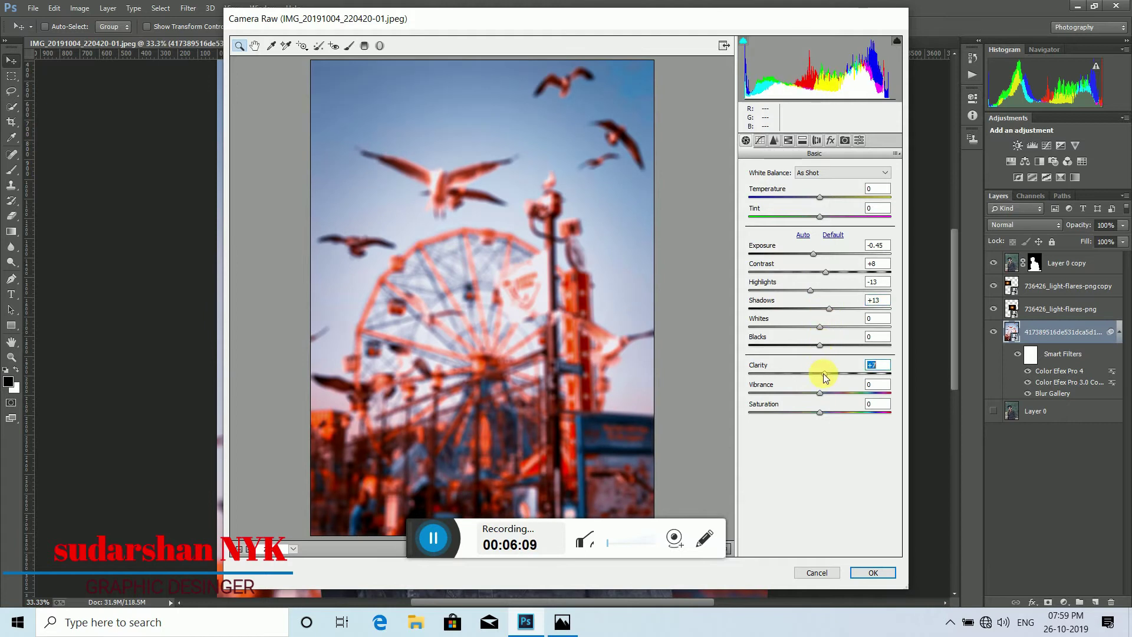
Step: Set the Reds hue to -1 and apply the Camera Raw adjustments to the background layer
left_click(788, 141)
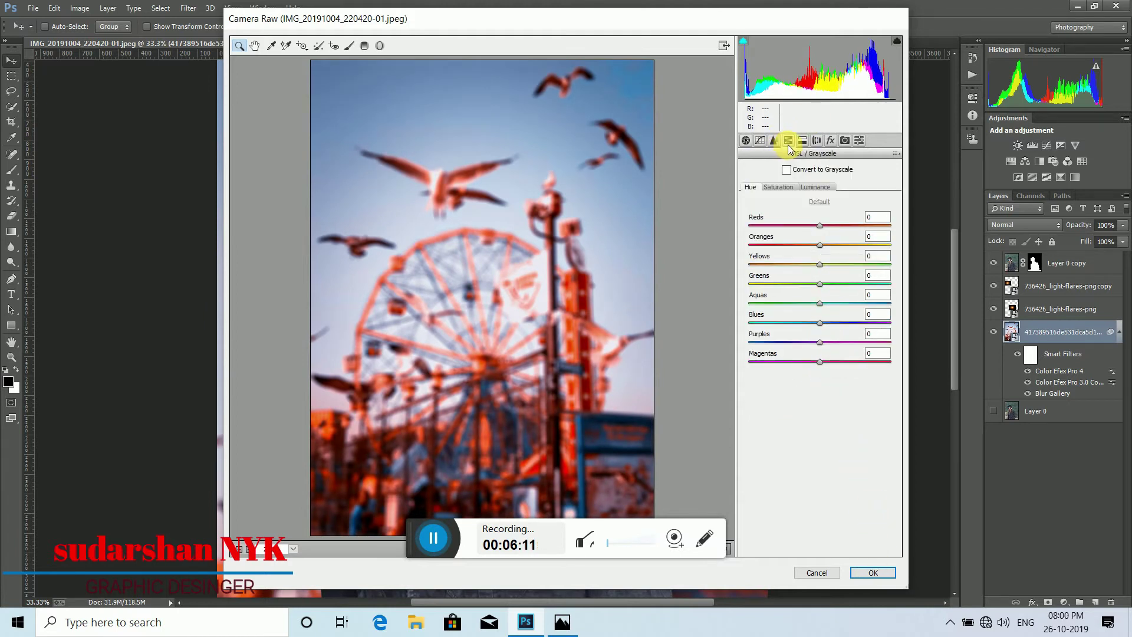
mouse_move(820, 226)
left_mouse_down()
mouse_move(853, 238)
mouse_move(820, 240)
mouse_move(829, 245)
left_mouse_up()
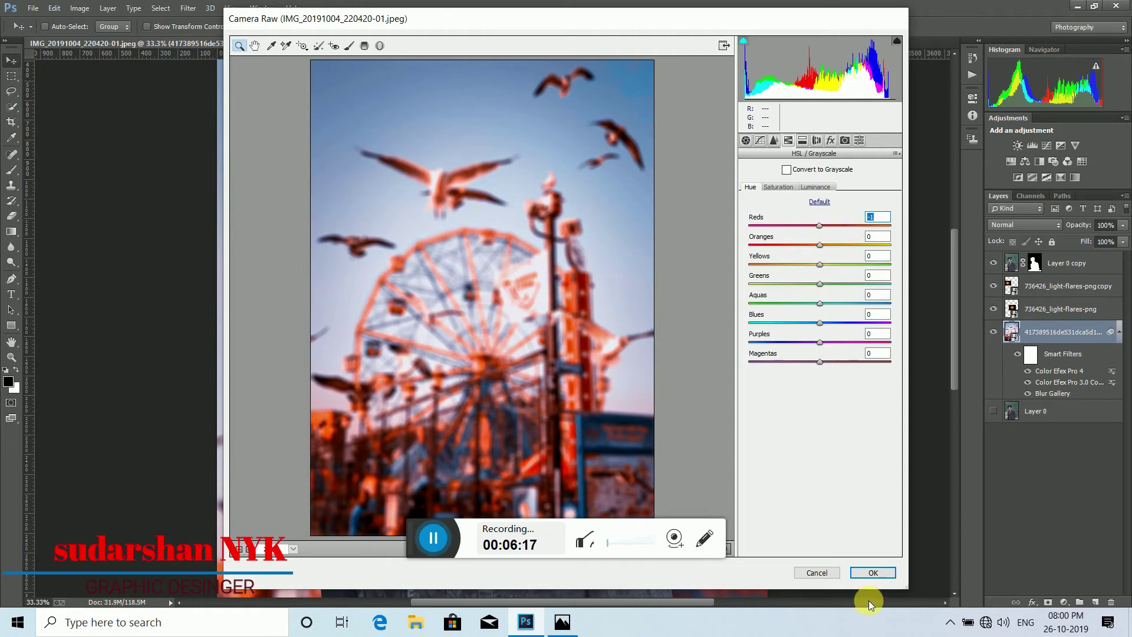
left_click(868, 572)
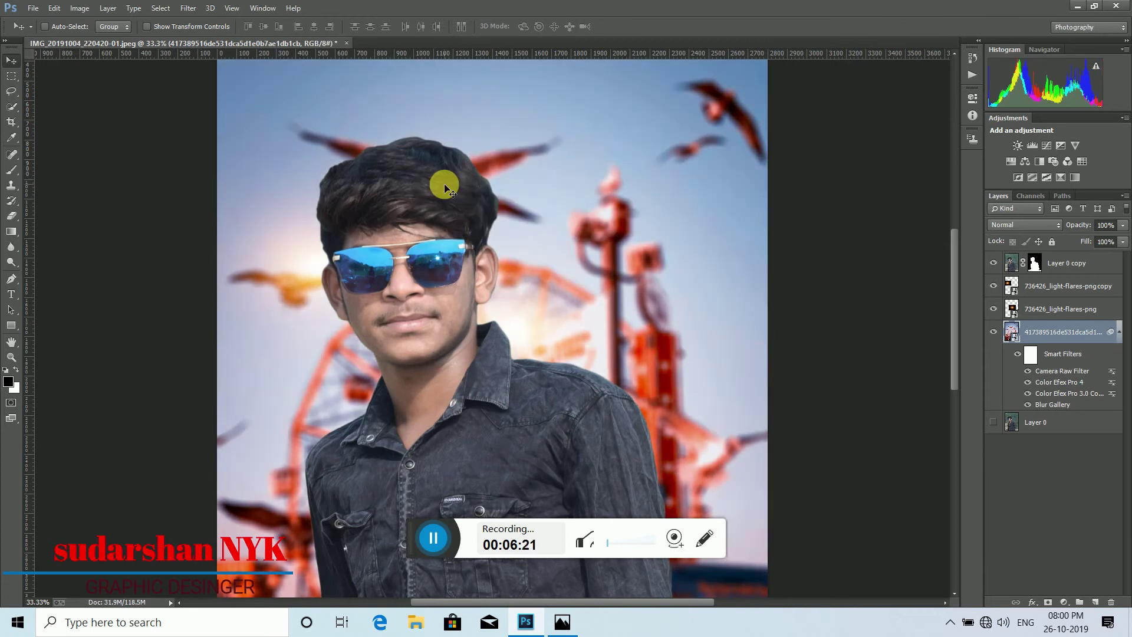
left_click(1075, 268)
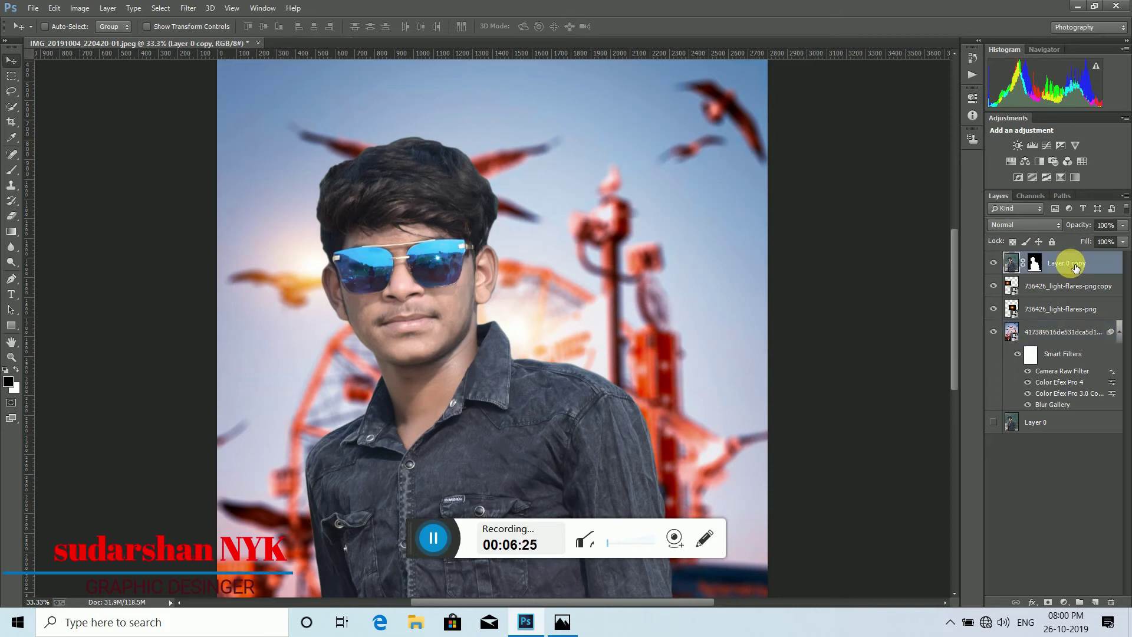
right_click(1074, 267)
left_click(718, 220)
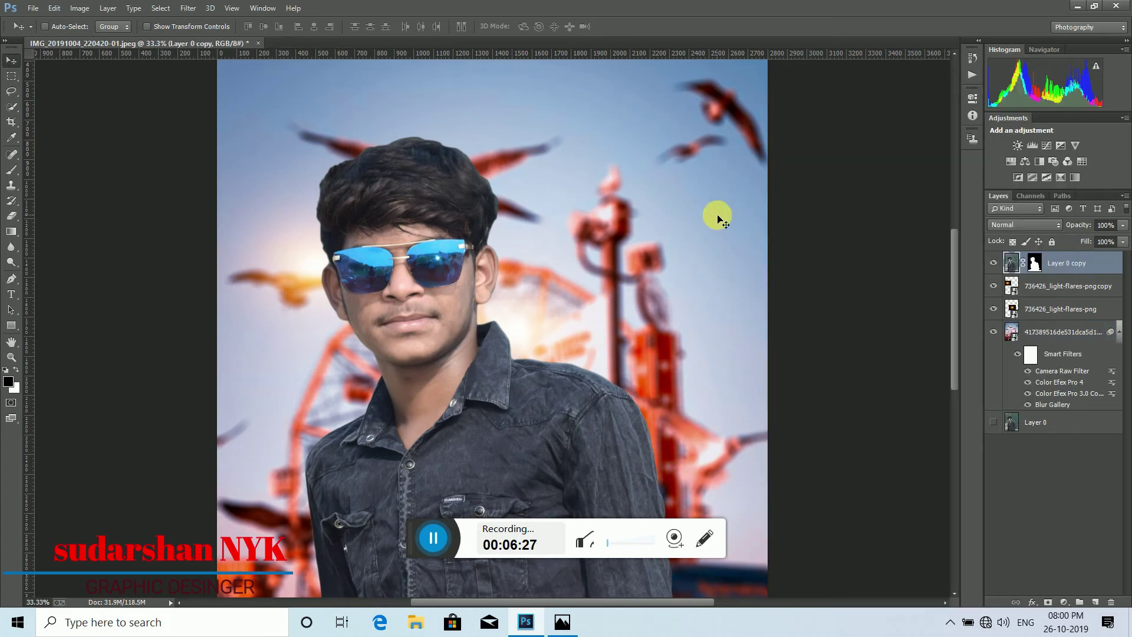
right_click(1077, 269)
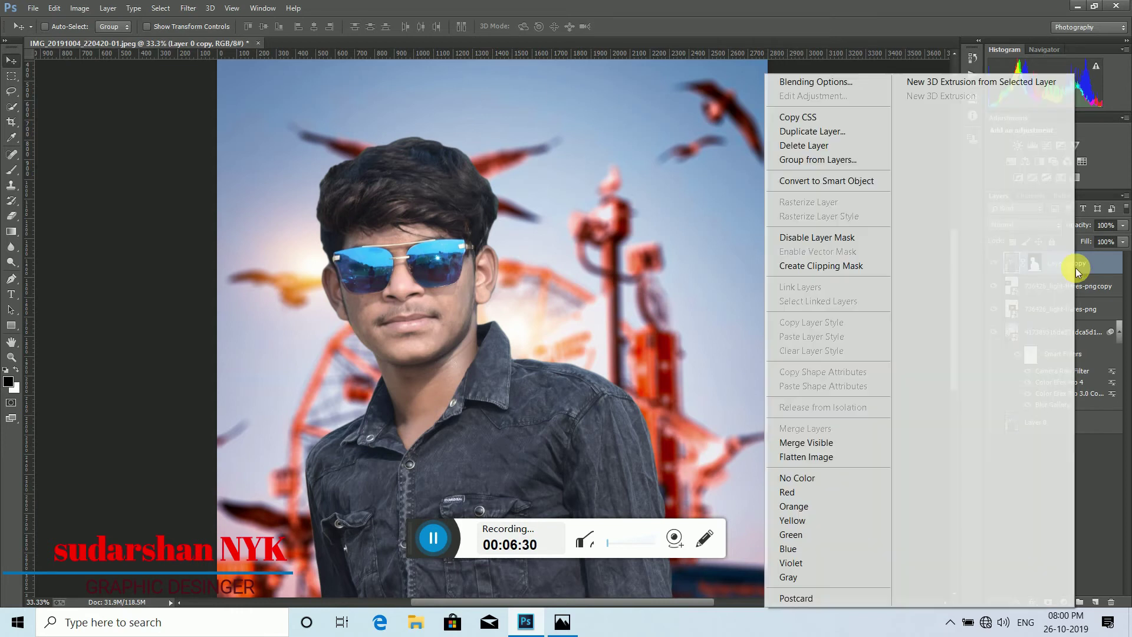
left_click(646, 253)
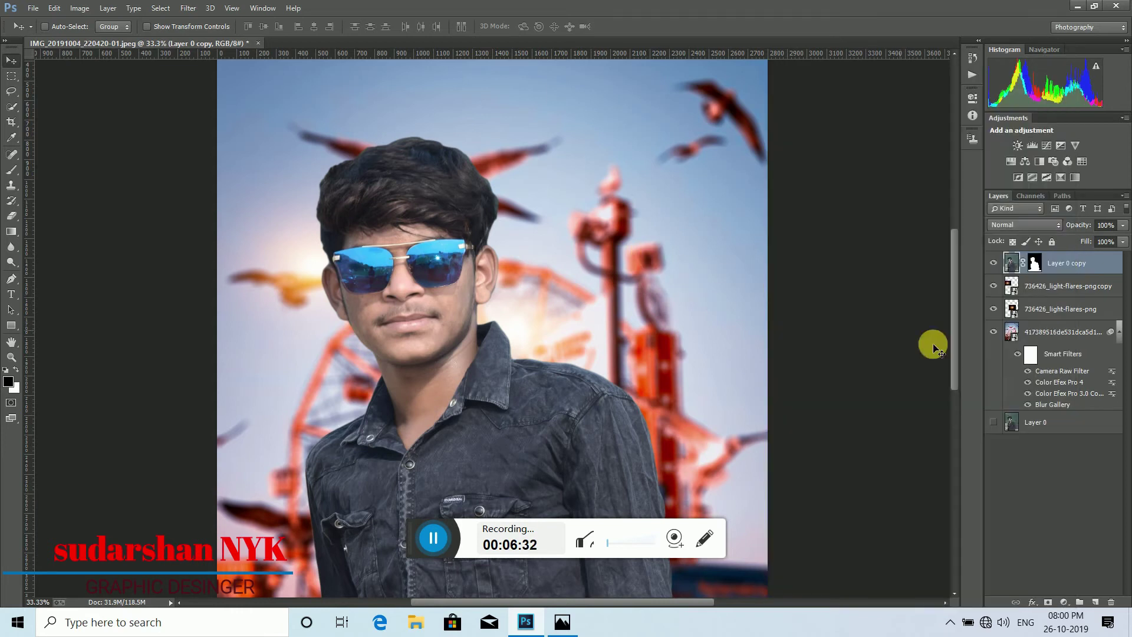
left_click(1069, 331)
left_click(1071, 287)
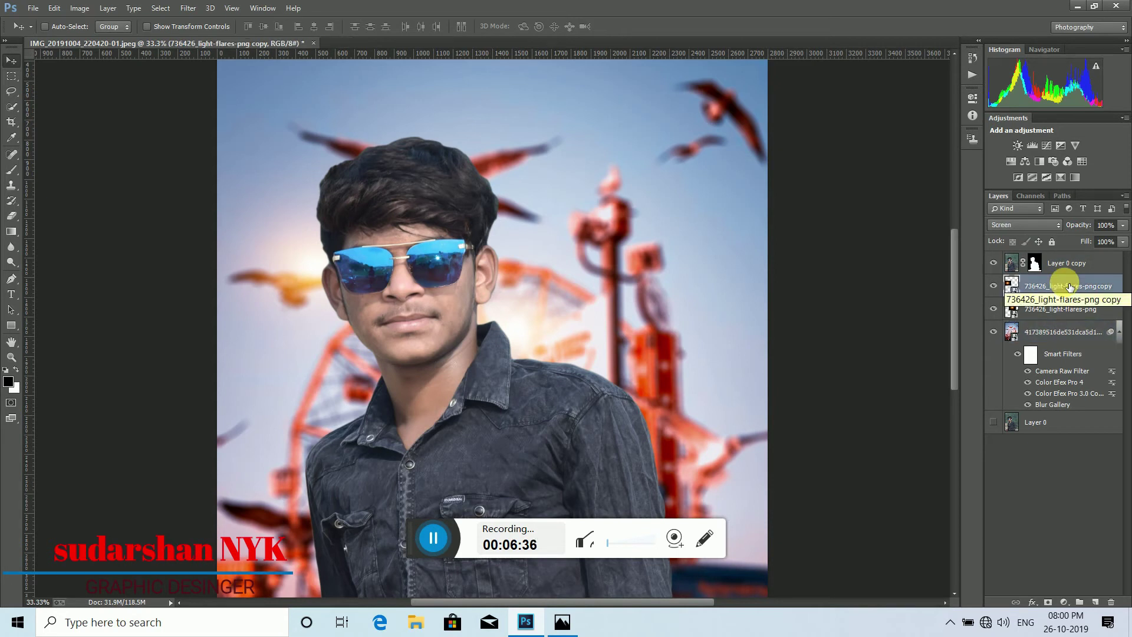
right_click(1067, 287)
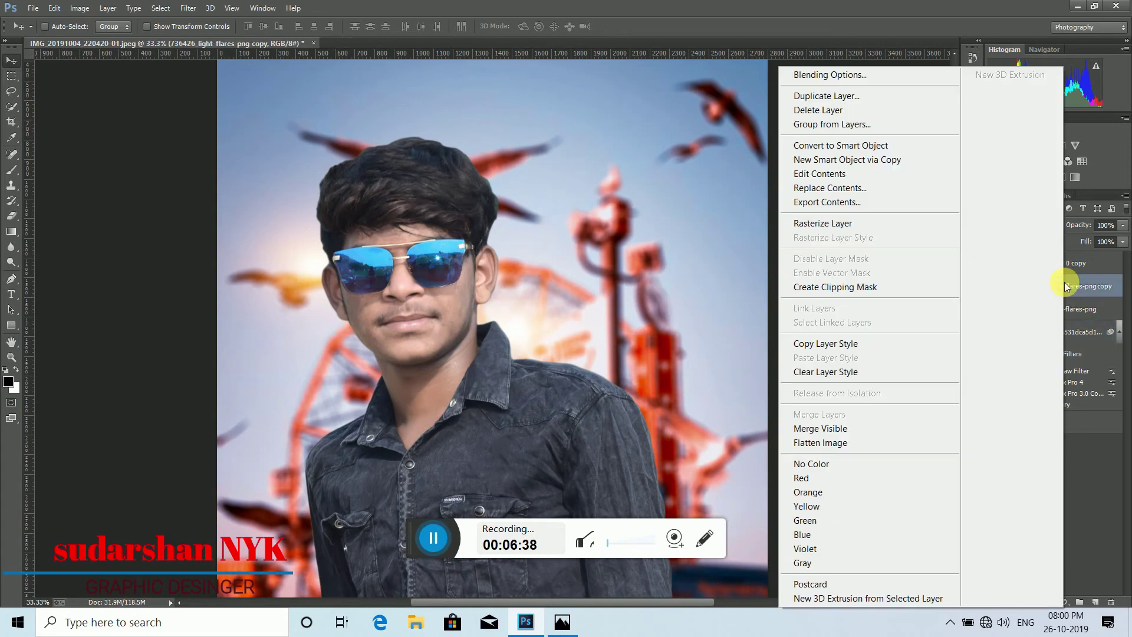
left_click(870, 344)
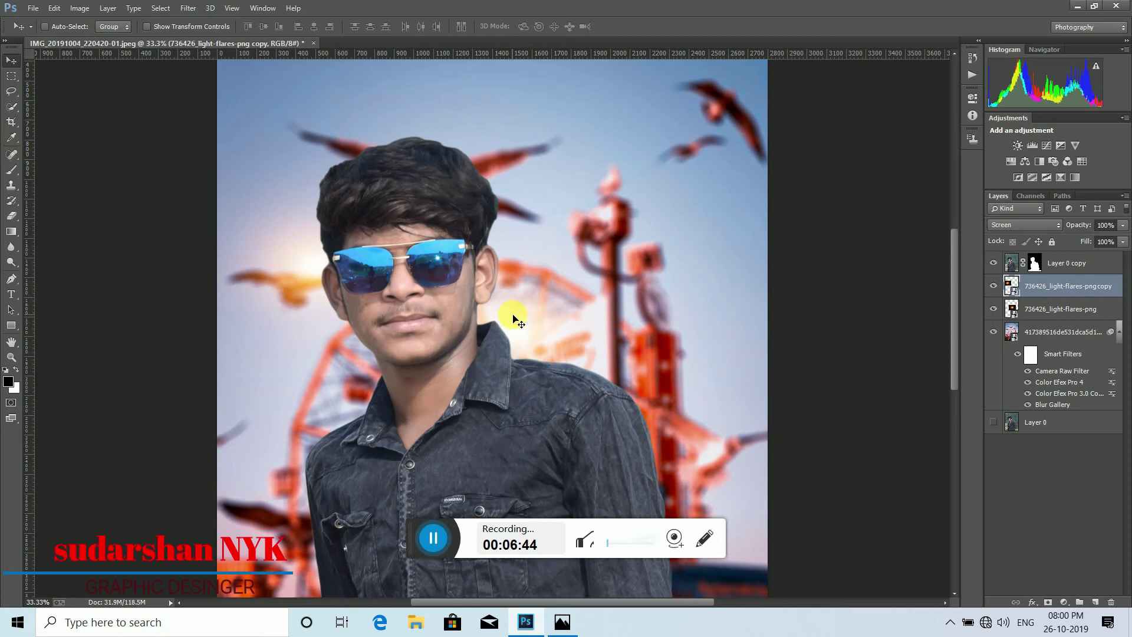
Step: Reposition the light flare copy beside the man's neck and merge all visible layers into one
mouse_move(519, 284)
left_mouse_down()
mouse_move(518, 264)
mouse_move(523, 297)
left_mouse_up()
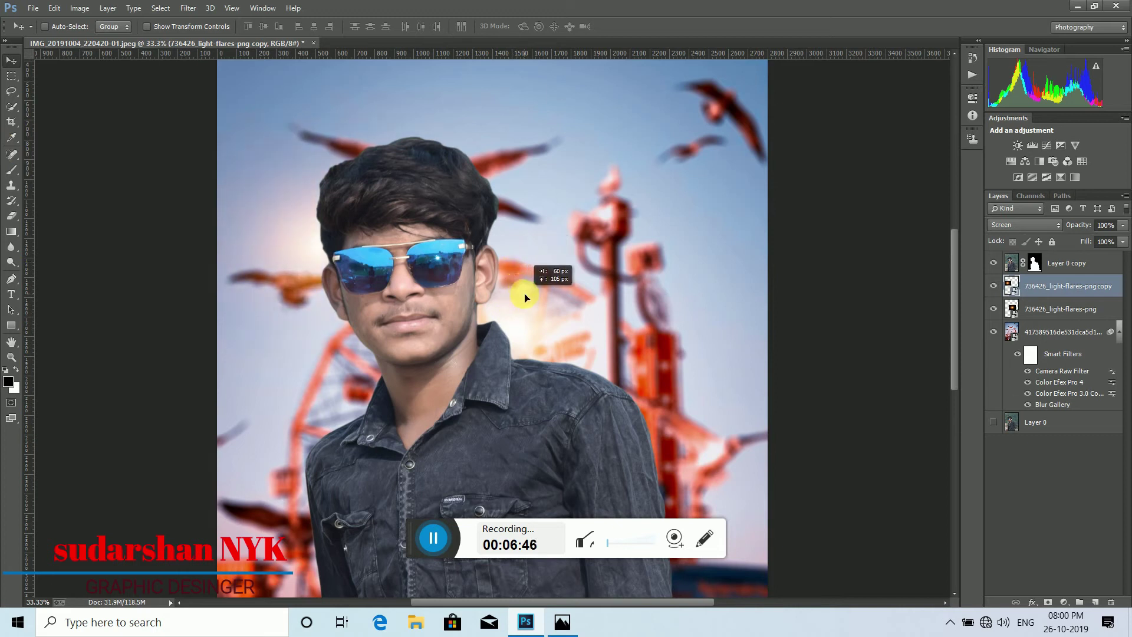
right_click(1052, 289)
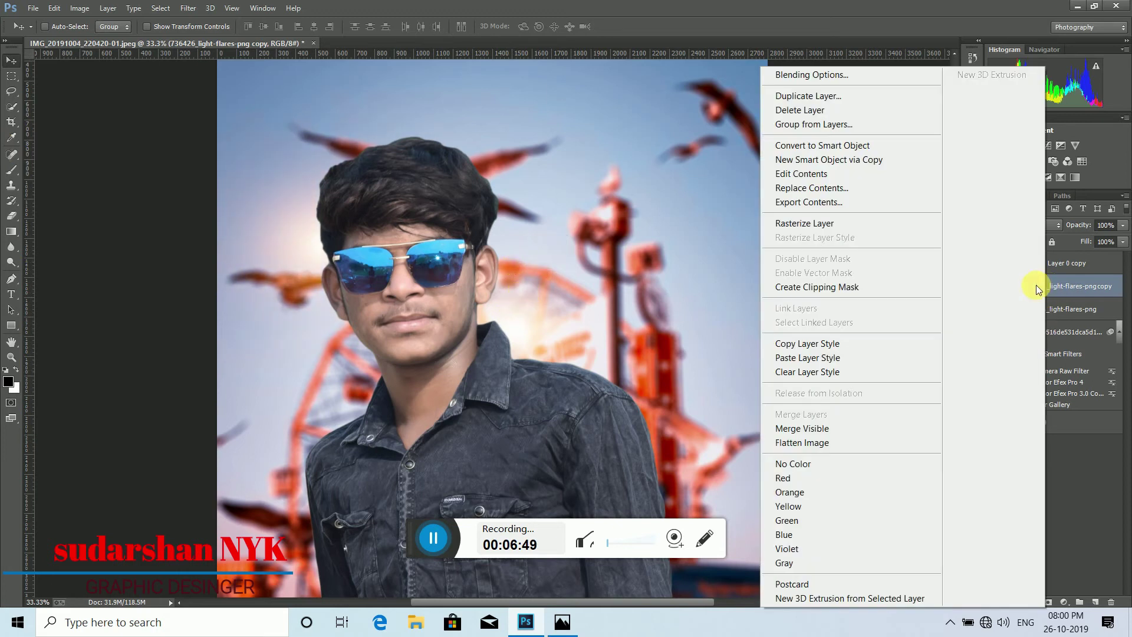
left_click(836, 430)
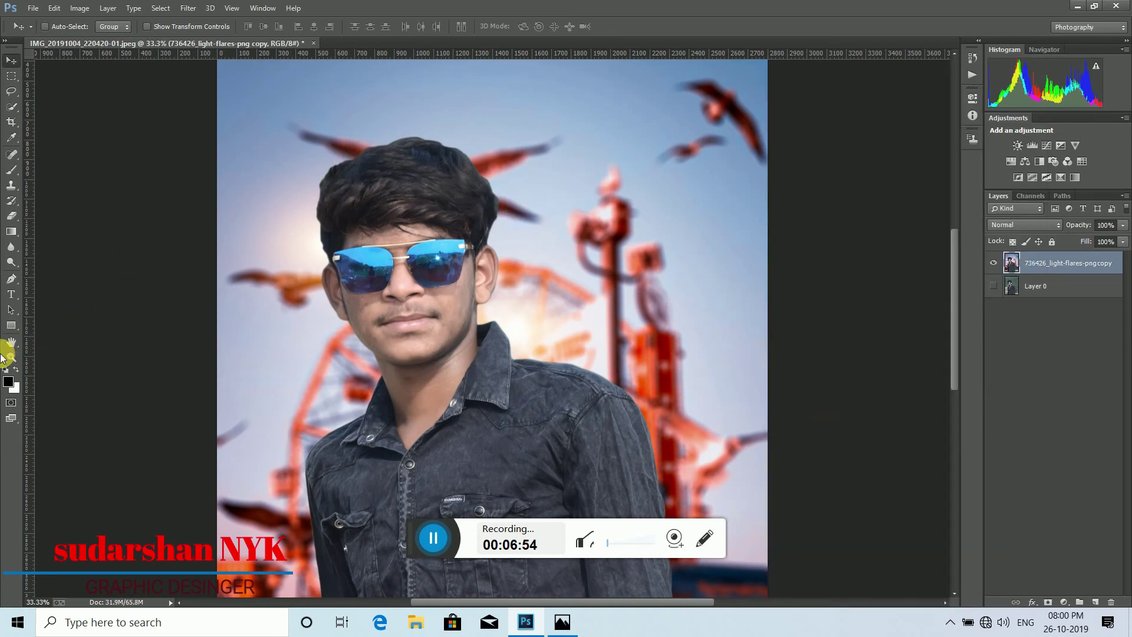
Step: Set up the Smudge tool at 50% strength with the textured 14 px brush tip resized to 79 px for the hair edges
left_click(12, 358)
left_click(319, 156)
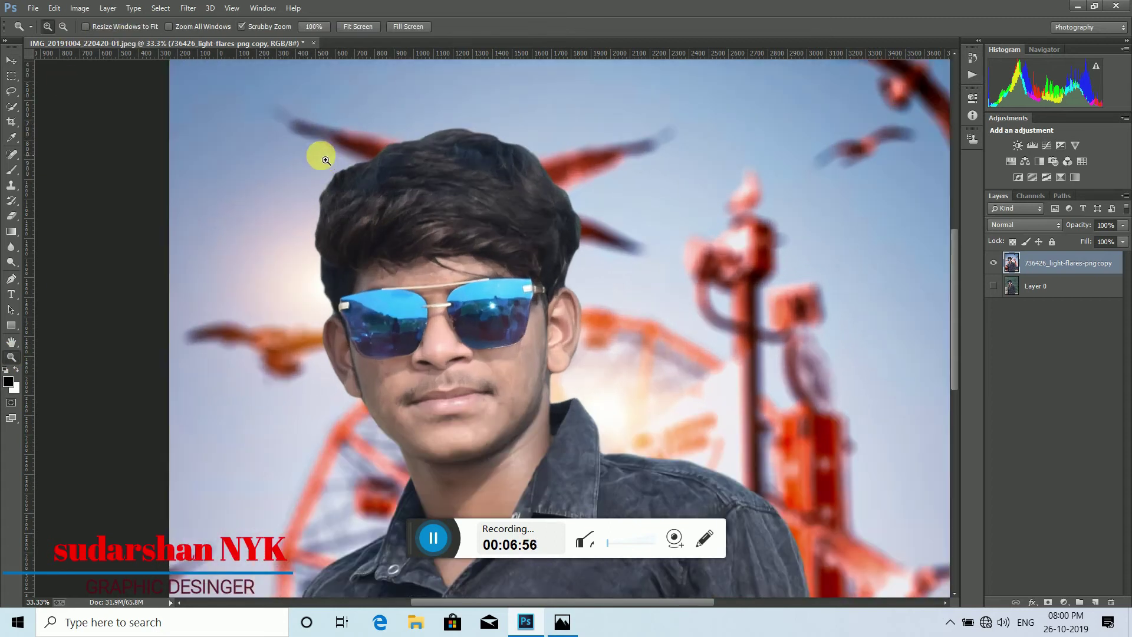
left_click(354, 163)
left_click(347, 160)
left_click(340, 156)
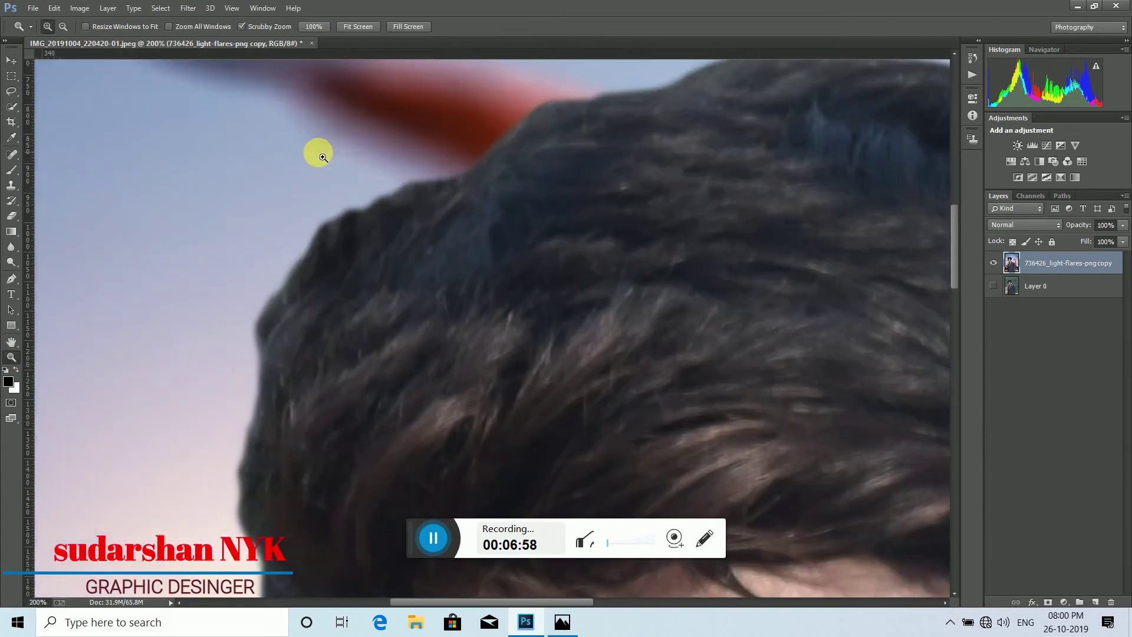
left_click(63, 27)
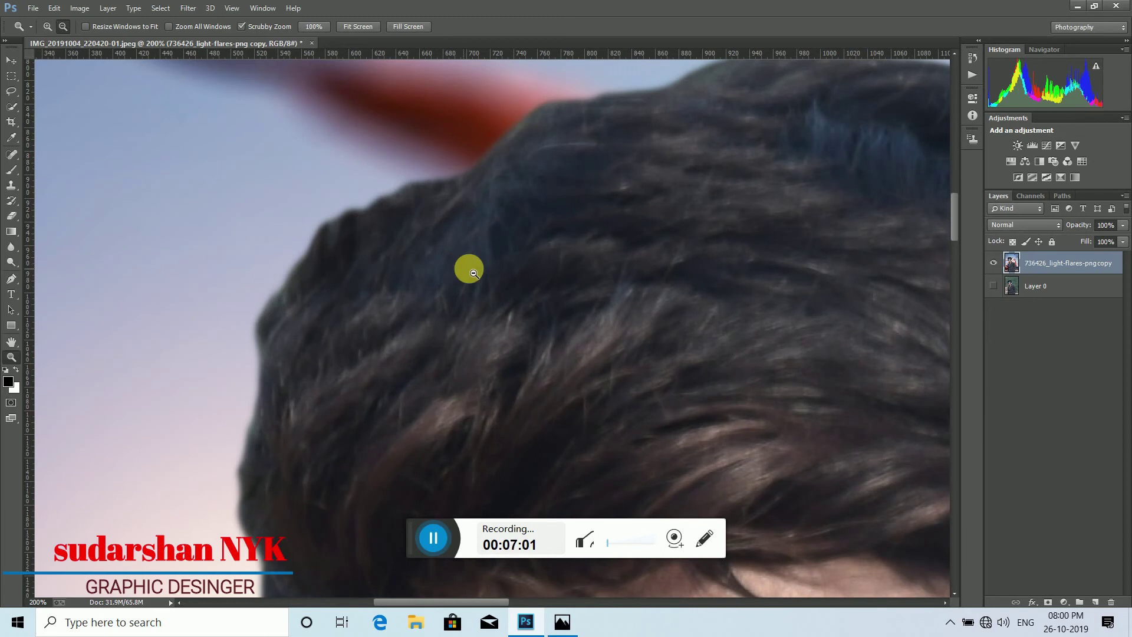
left_click(468, 265)
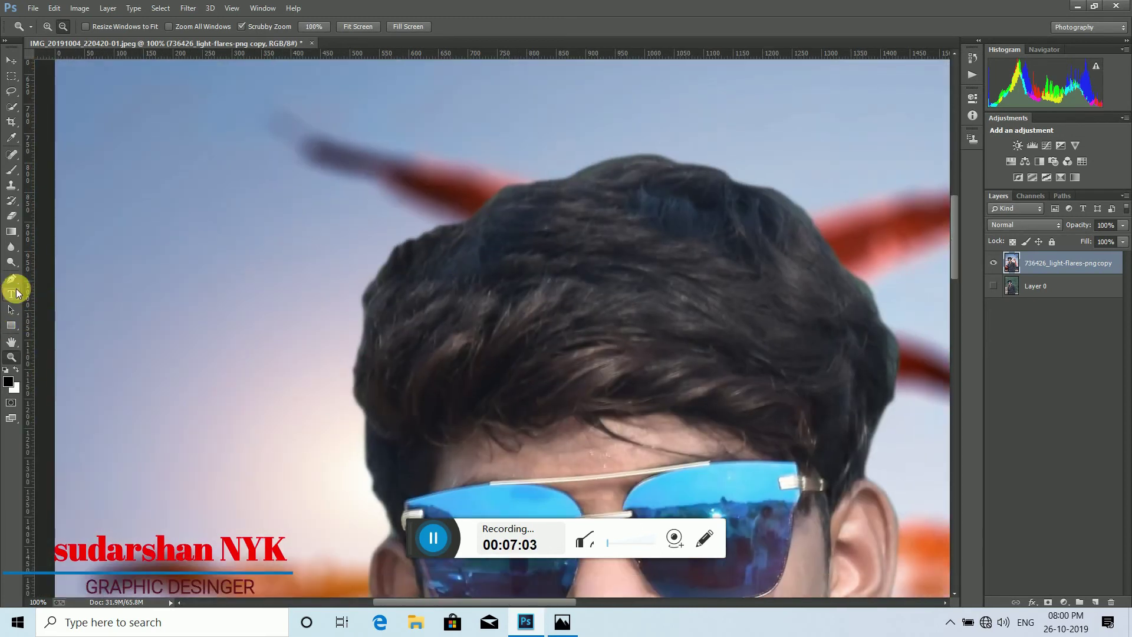
left_click(13, 284)
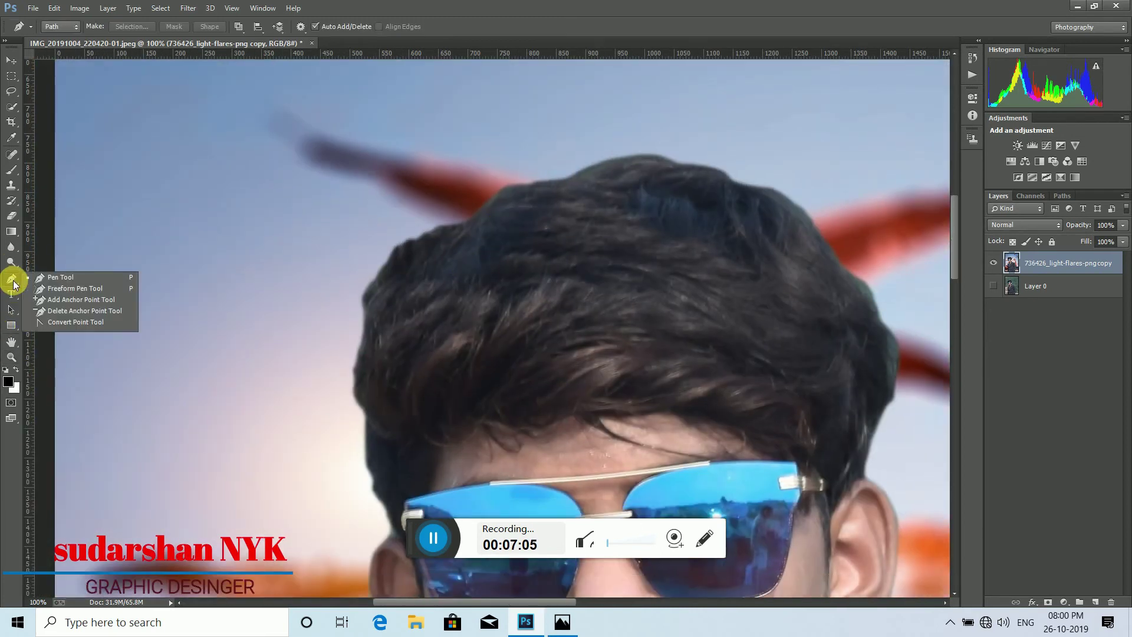
left_click(13, 253)
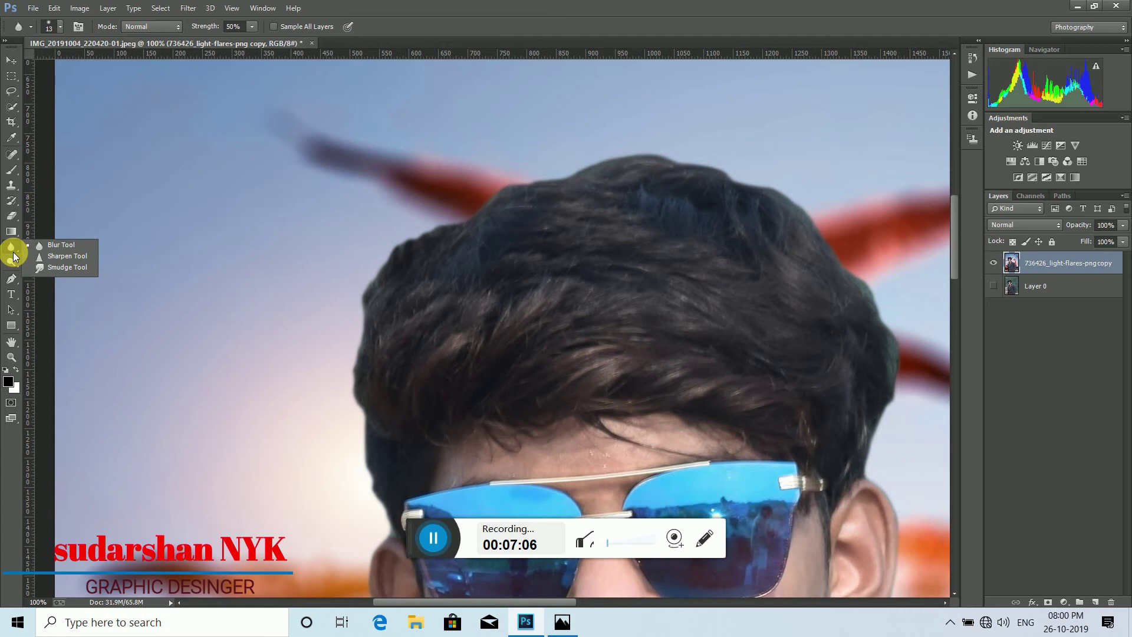
left_click(42, 268)
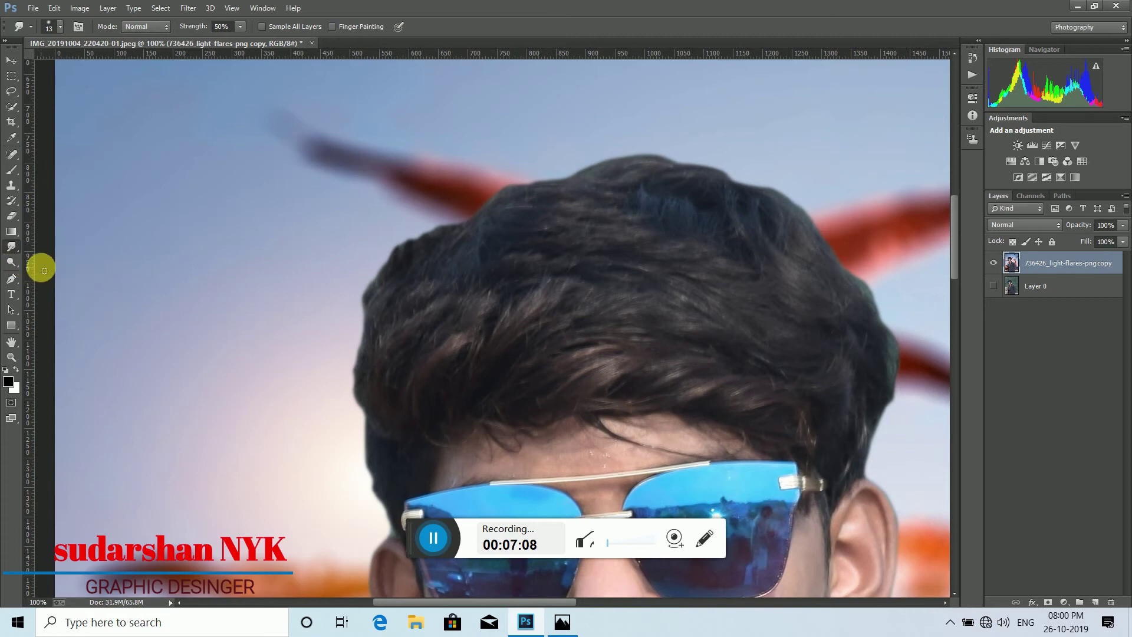
left_click(58, 28)
left_click_drag(142, 116, 141, 143)
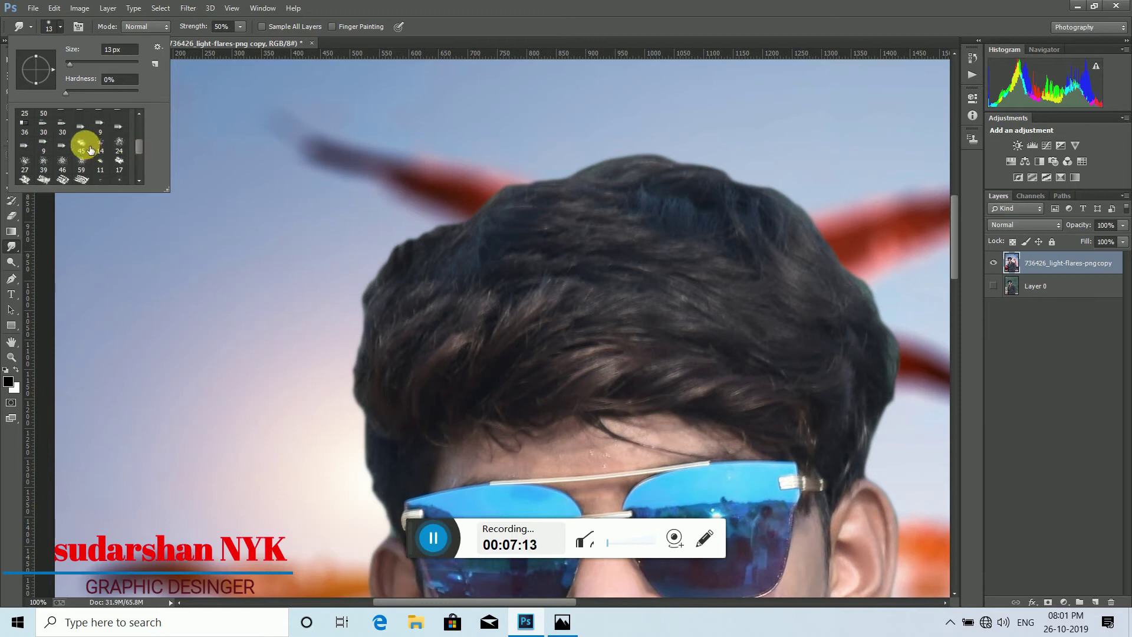
left_click(80, 63)
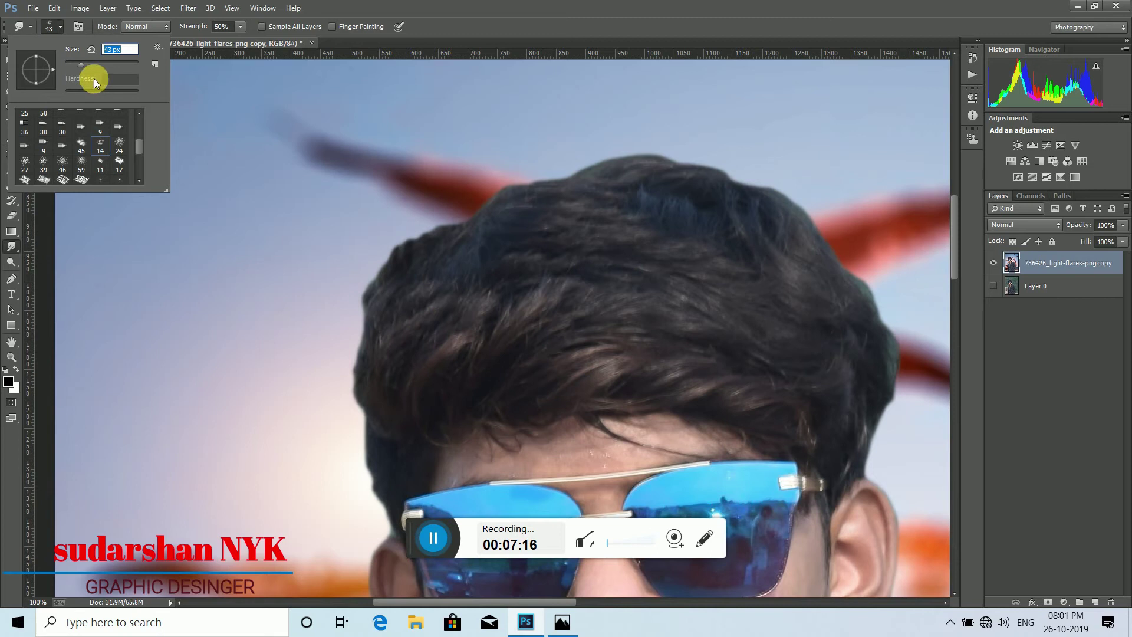
left_click_drag(82, 62, 111, 65)
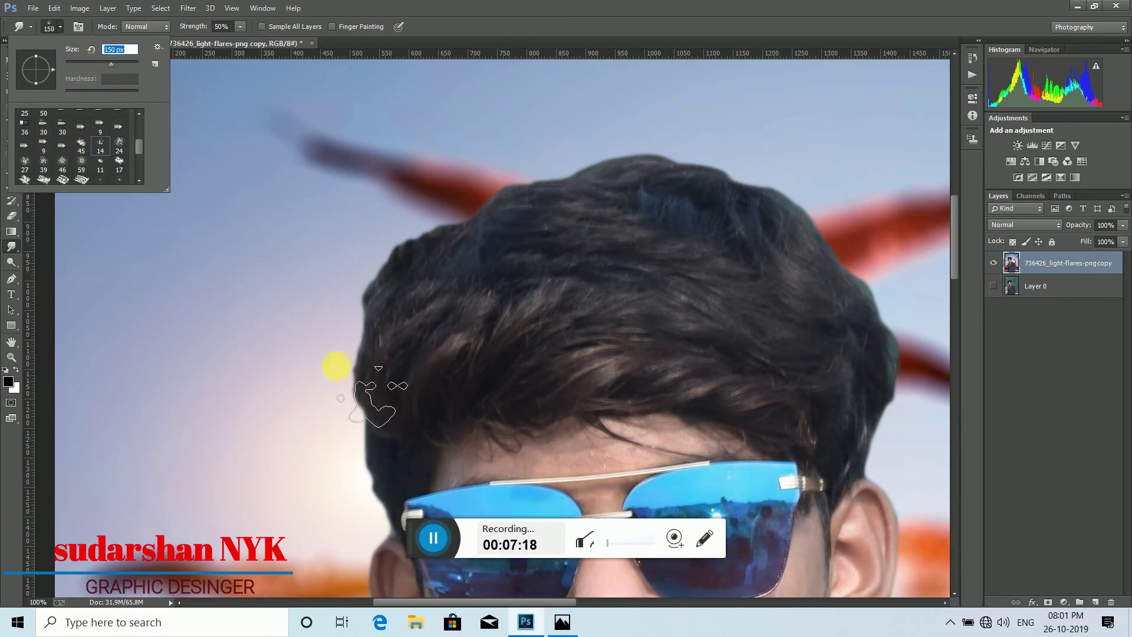
left_click_drag(98, 63, 94, 63)
Step: Smudge short strands outward along the left edge of the man's hair, from the temple up to the upper corner
mouse_move(387, 470)
left_mouse_down()
mouse_move(358, 455)
mouse_move(368, 540)
left_mouse_up()
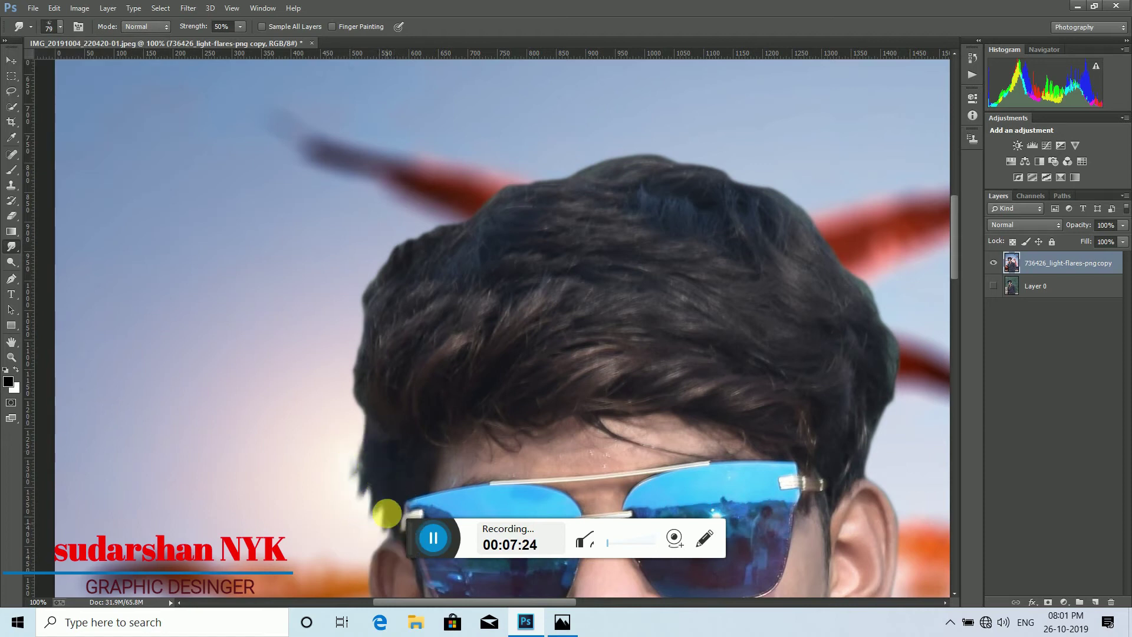
left_click_drag(373, 405, 318, 341)
left_click_drag(367, 408, 336, 329)
mouse_move(365, 376)
left_mouse_down()
mouse_move(343, 354)
mouse_move(363, 349)
mouse_move(319, 264)
left_mouse_up()
left_click_drag(366, 325, 329, 253)
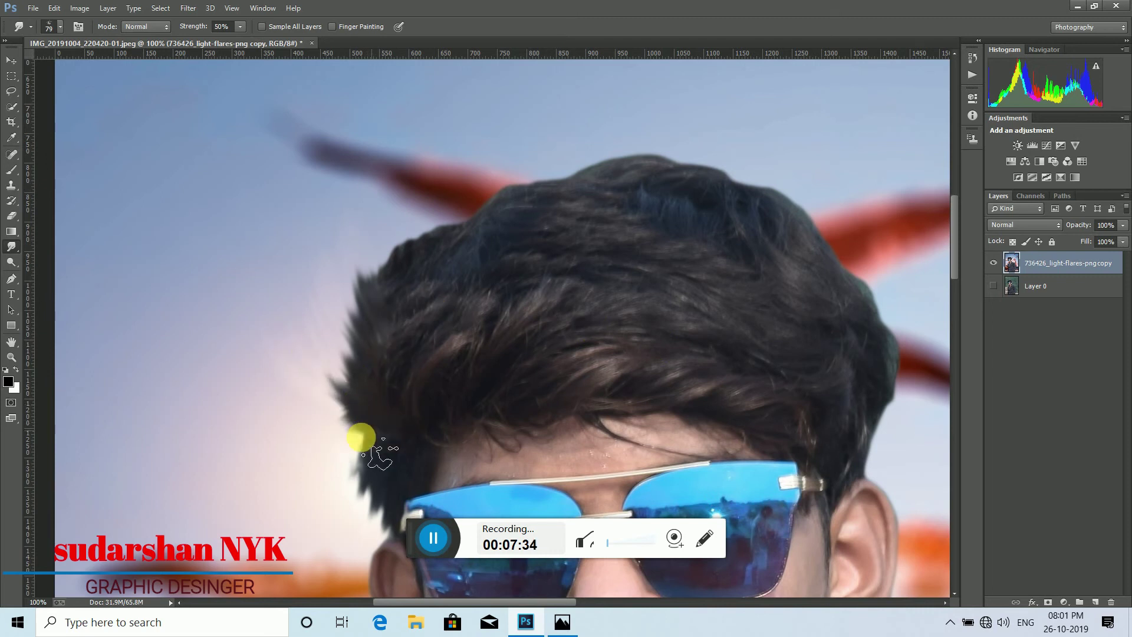
left_click_drag(364, 437, 263, 352)
left_click_drag(359, 395, 303, 299)
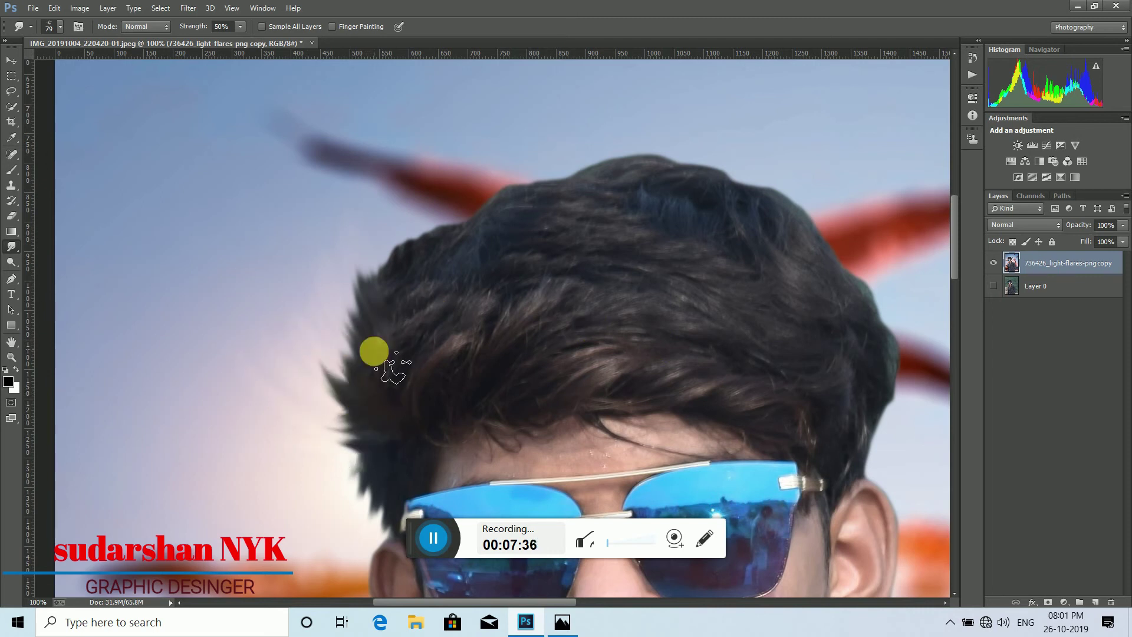
left_click_drag(373, 352, 324, 253)
left_click_drag(368, 299, 372, 192)
mouse_move(387, 284)
left_mouse_down()
mouse_move(383, 204)
mouse_move(413, 164)
left_mouse_up()
left_click_drag(389, 248, 409, 192)
left_click_drag(382, 284, 407, 198)
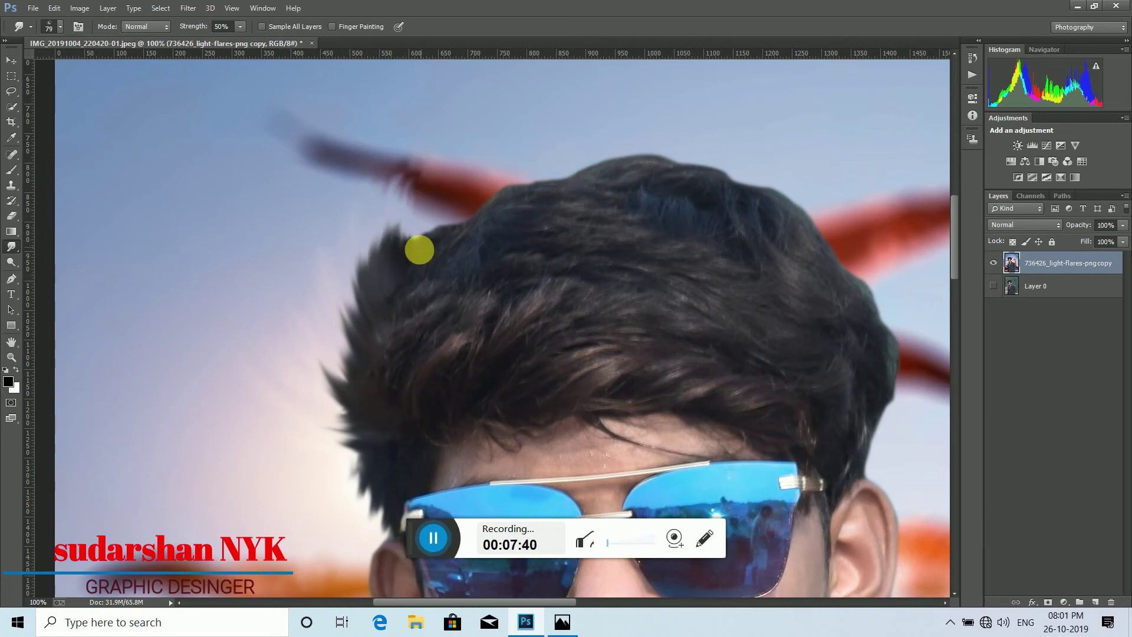
Step: Smudge hair strands outward across the crown and down the right edge of the man's hair
left_click_drag(419, 250, 455, 158)
left_click_drag(433, 230, 480, 169)
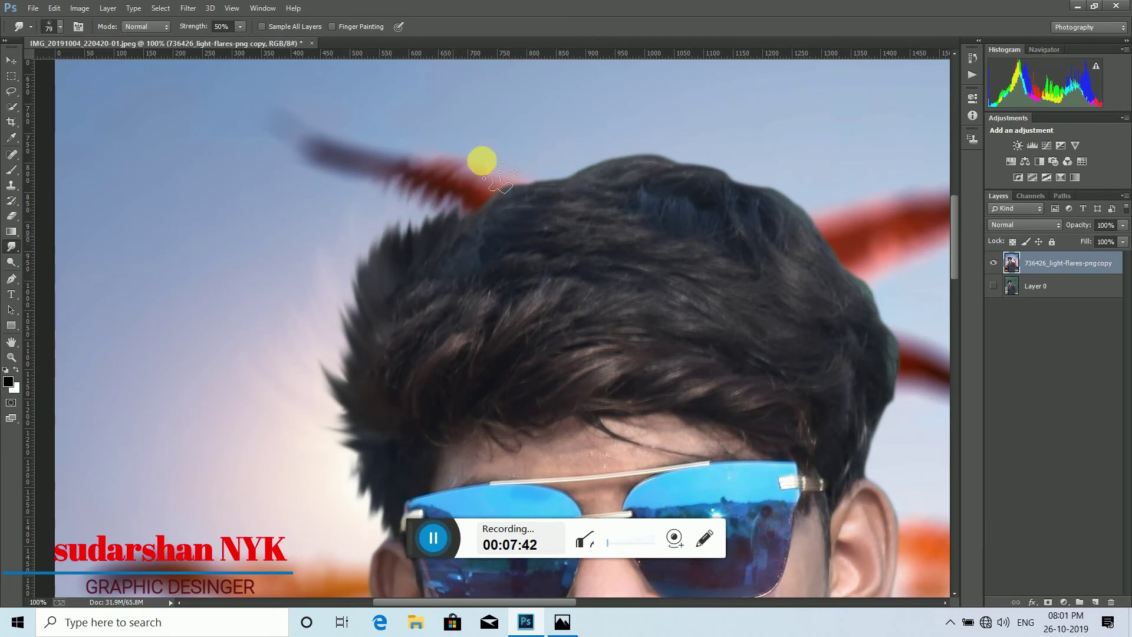
mouse_move(469, 228)
left_mouse_down()
mouse_move(499, 171)
mouse_move(481, 224)
mouse_move(508, 146)
mouse_move(475, 209)
mouse_move(521, 149)
mouse_move(496, 210)
mouse_move(536, 151)
mouse_move(521, 193)
mouse_move(534, 131)
mouse_move(470, 191)
mouse_move(460, 217)
mouse_move(468, 175)
left_mouse_up()
mouse_move(437, 230)
left_mouse_down()
mouse_move(441, 170)
mouse_move(522, 157)
left_mouse_up()
mouse_move(513, 198)
left_mouse_down()
mouse_move(549, 155)
mouse_move(569, 158)
left_mouse_up()
mouse_move(557, 201)
left_mouse_down()
mouse_move(591, 143)
mouse_move(587, 165)
mouse_move(627, 130)
left_mouse_up()
mouse_move(624, 170)
left_mouse_down()
mouse_move(647, 146)
mouse_move(626, 146)
mouse_move(734, 124)
mouse_move(622, 153)
mouse_move(653, 135)
left_mouse_up()
left_click_drag(584, 162, 646, 115)
mouse_move(652, 156)
left_mouse_down()
mouse_move(735, 141)
mouse_move(692, 163)
mouse_move(790, 155)
mouse_move(706, 168)
mouse_move(824, 171)
left_mouse_up()
mouse_move(716, 187)
left_mouse_down()
mouse_move(809, 181)
mouse_move(851, 218)
left_mouse_up()
mouse_move(773, 209)
left_mouse_down()
mouse_move(955, 270)
mouse_move(845, 250)
mouse_move(902, 273)
left_mouse_up()
left_click_drag(831, 270, 922, 295)
mouse_move(802, 250)
left_mouse_down()
mouse_move(910, 250)
mouse_move(882, 250)
mouse_move(936, 281)
left_mouse_up()
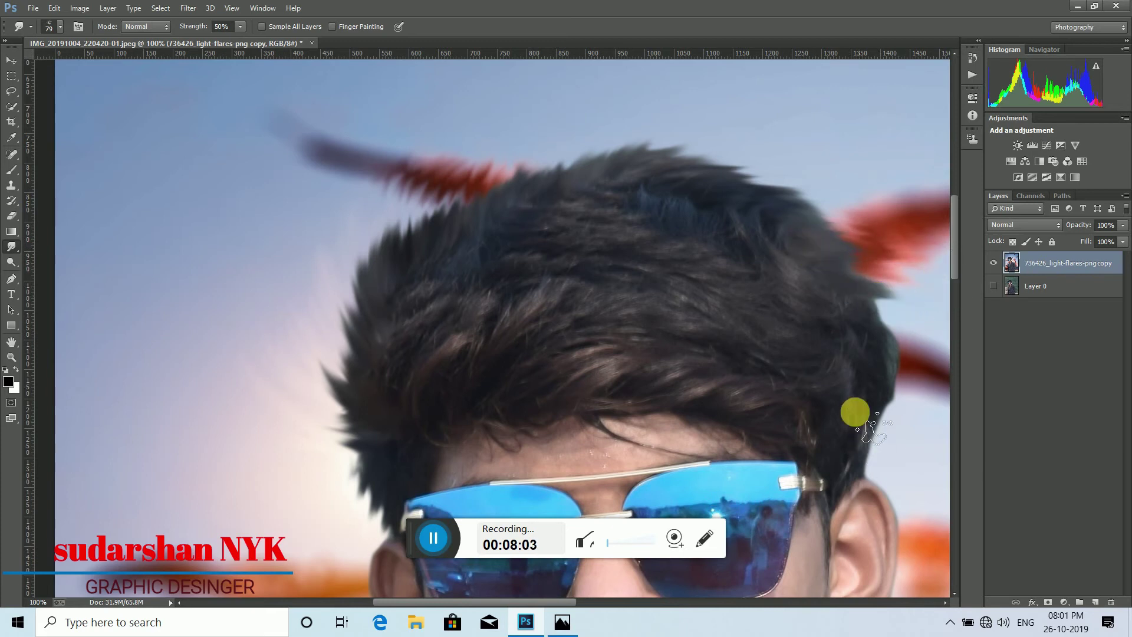
mouse_move(873, 307)
left_mouse_down()
mouse_move(912, 344)
mouse_move(956, 354)
left_mouse_up()
left_click_drag(886, 334, 918, 388)
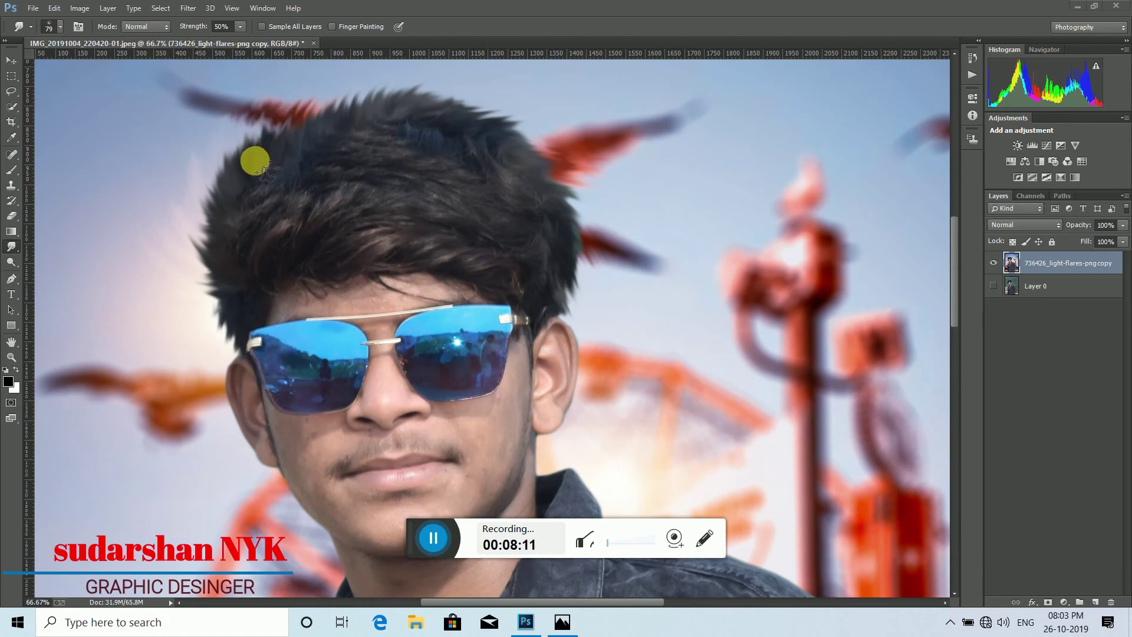
Step: Touch up the upper-left and left hair edges with a few more smudge strokes
mouse_move(254, 160)
left_mouse_down()
mouse_move(257, 118)
mouse_move(277, 135)
mouse_move(305, 85)
mouse_move(302, 137)
mouse_move(335, 87)
left_mouse_up()
left_click_drag(314, 135, 325, 107)
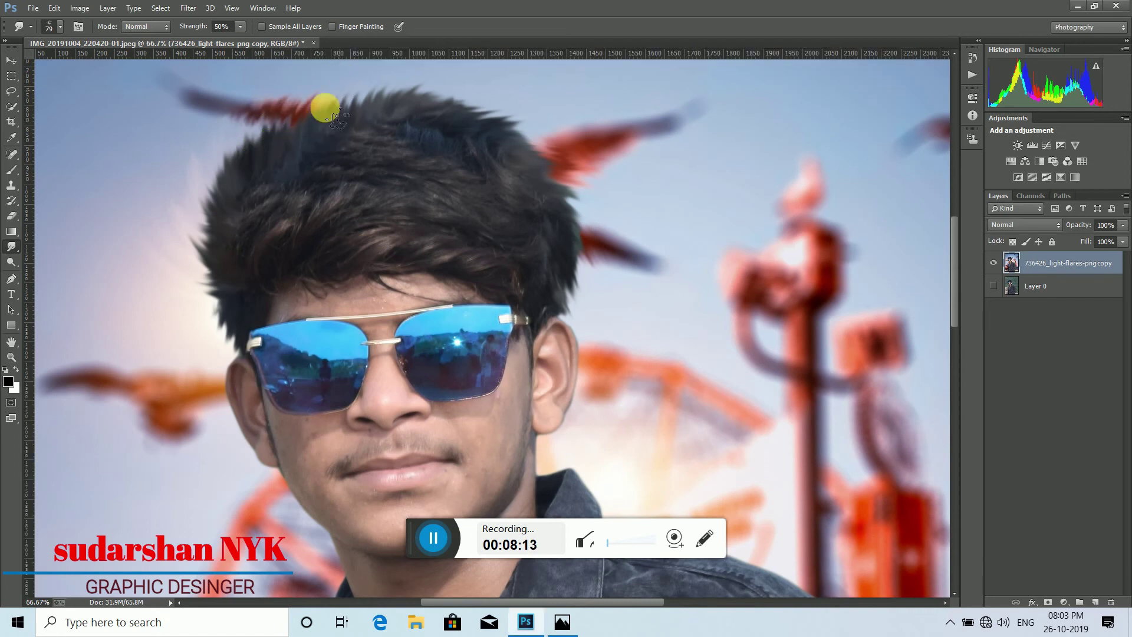
mouse_move(237, 314)
left_mouse_down()
mouse_move(222, 295)
mouse_move(224, 343)
mouse_move(230, 312)
mouse_move(228, 330)
mouse_move(219, 278)
mouse_move(175, 196)
left_mouse_up()
left_click_drag(236, 259, 229, 305)
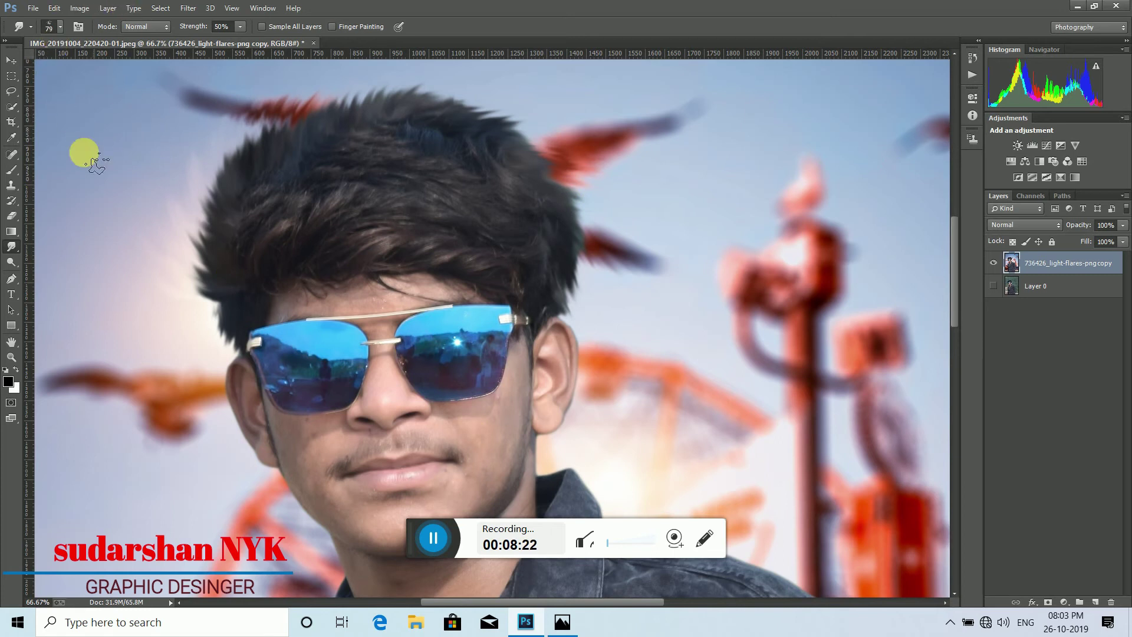
Step: Place the embedded 736426_light-flares-png image, enlarge it to about 407% by 346%, and set its blending mode to Screen
left_click(11, 357)
left_click(63, 27)
left_click(313, 251)
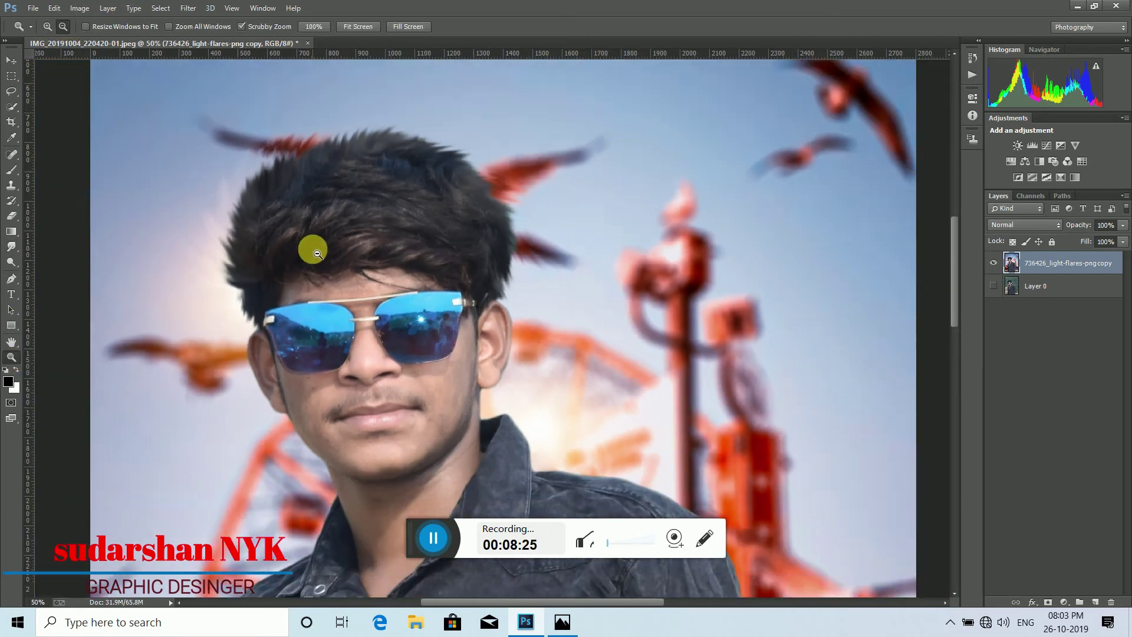
left_click(313, 250)
left_click(312, 251)
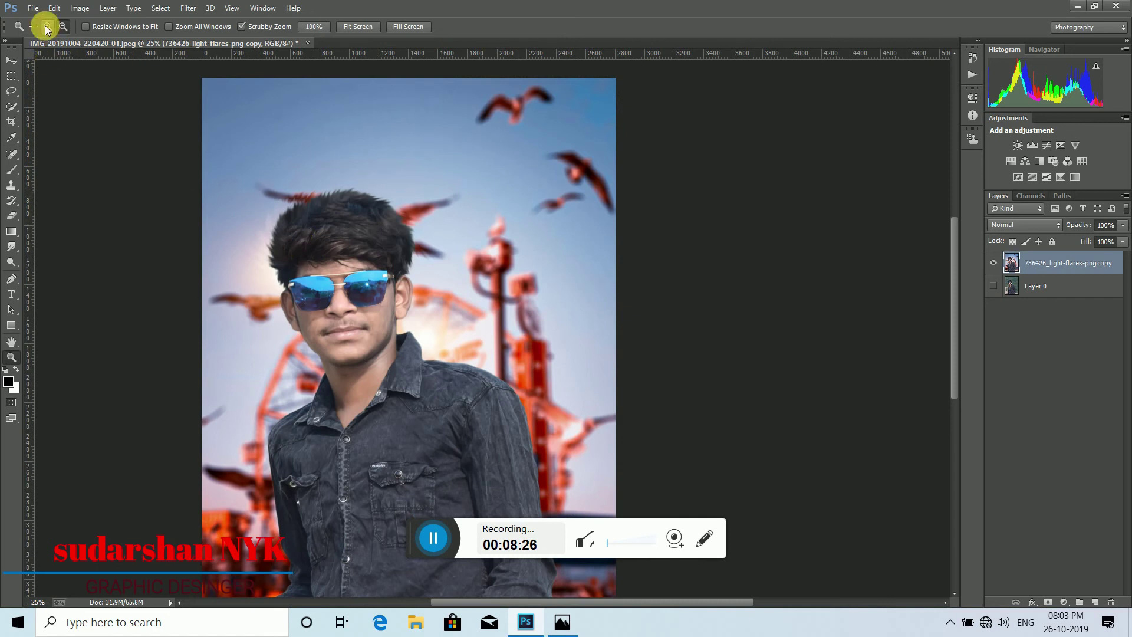
left_click(33, 8)
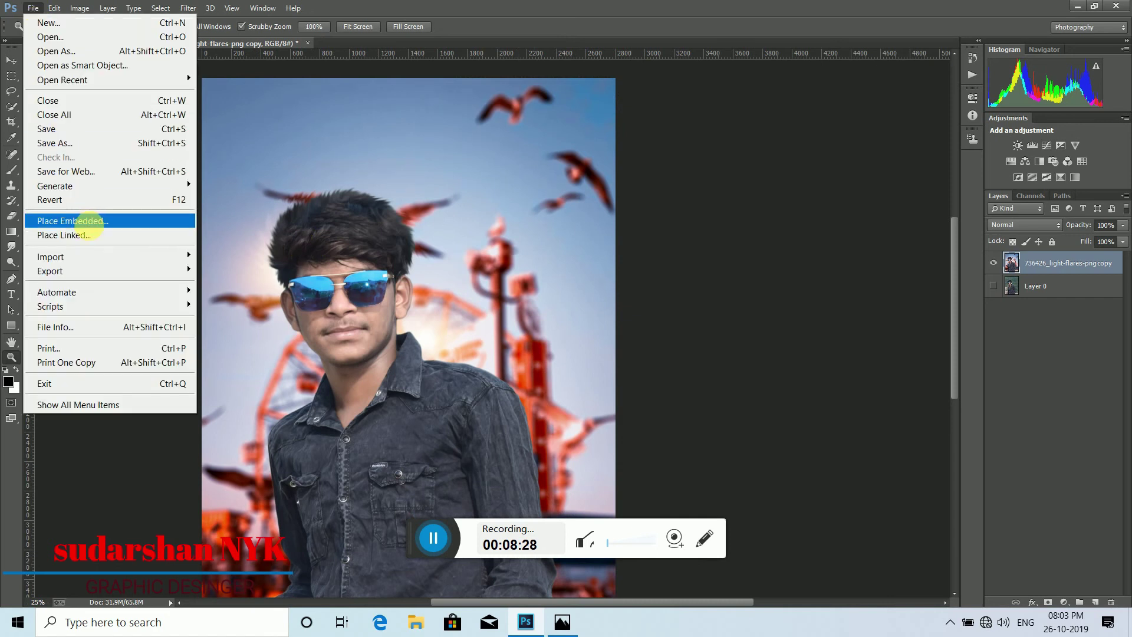
left_click(87, 221)
double_click(270, 118)
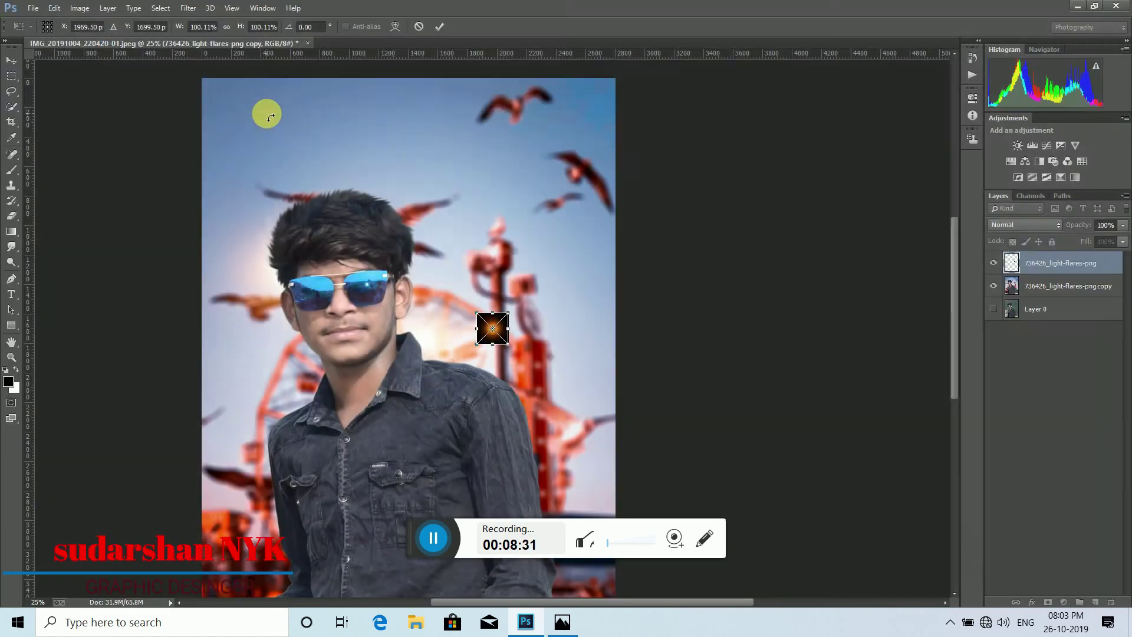
left_click_drag(512, 352, 607, 423)
left_click(1033, 225)
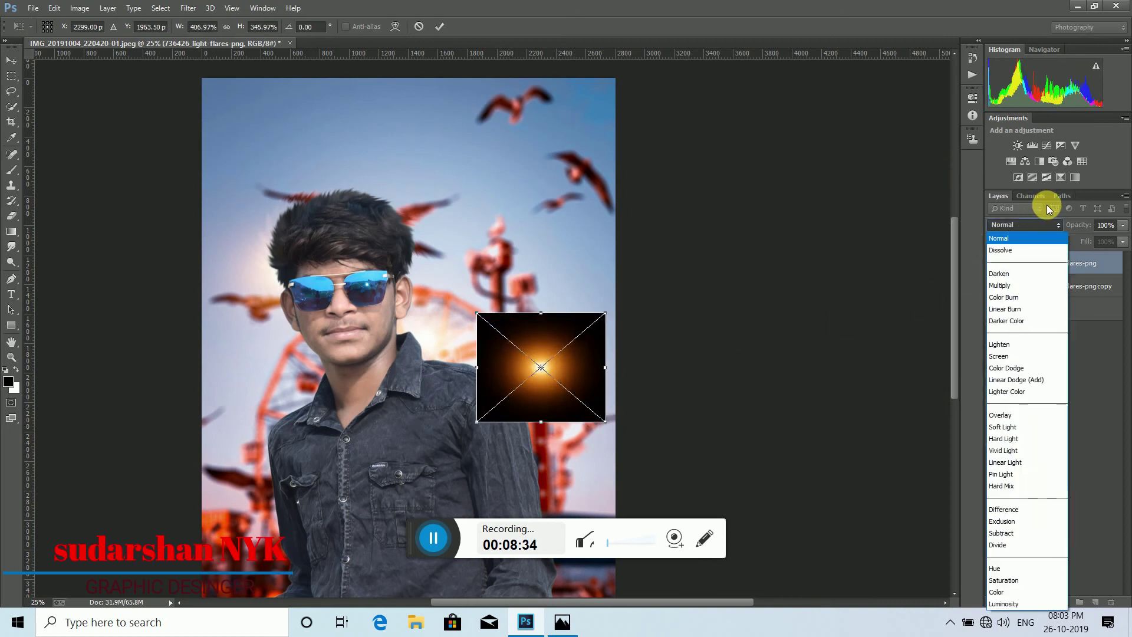
left_click(1023, 355)
Step: Position the flare over the hair's left edge at 51% opacity, scale it to about 478% by 482%, and commit the placement
left_click_drag(571, 367, 283, 260)
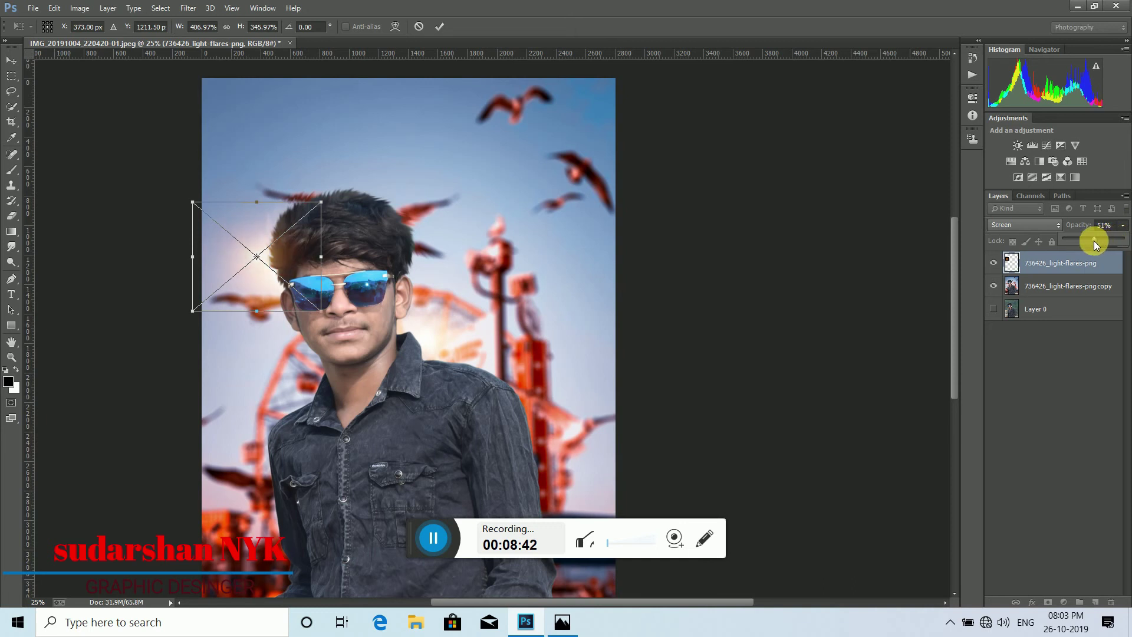
left_click_drag(321, 202, 342, 161)
left_click_drag(318, 223, 311, 240)
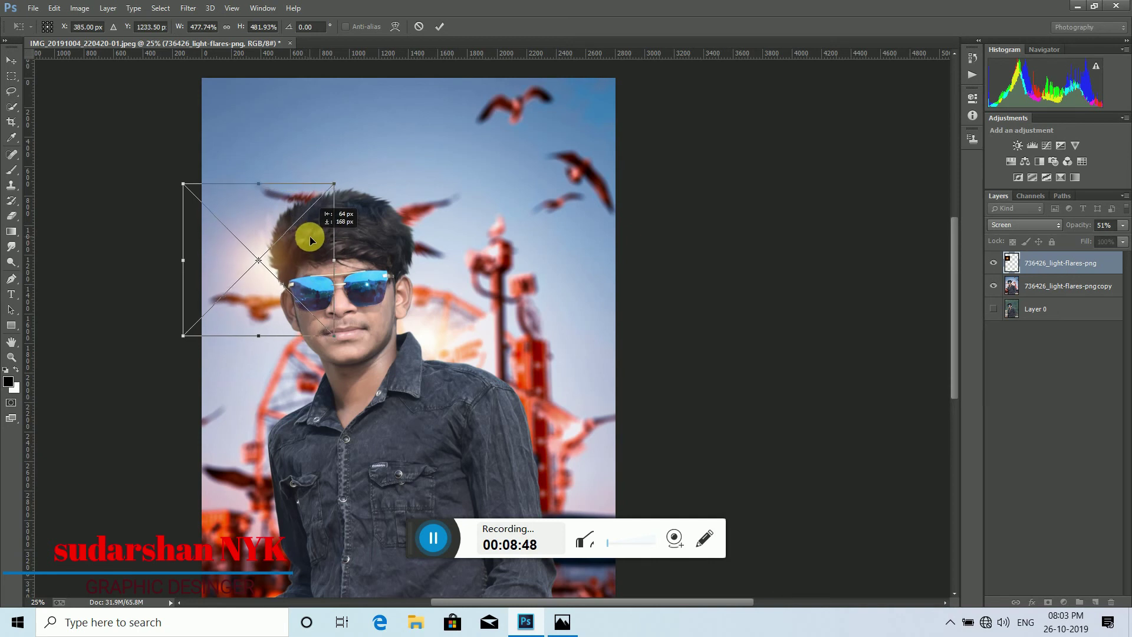
left_click(441, 25)
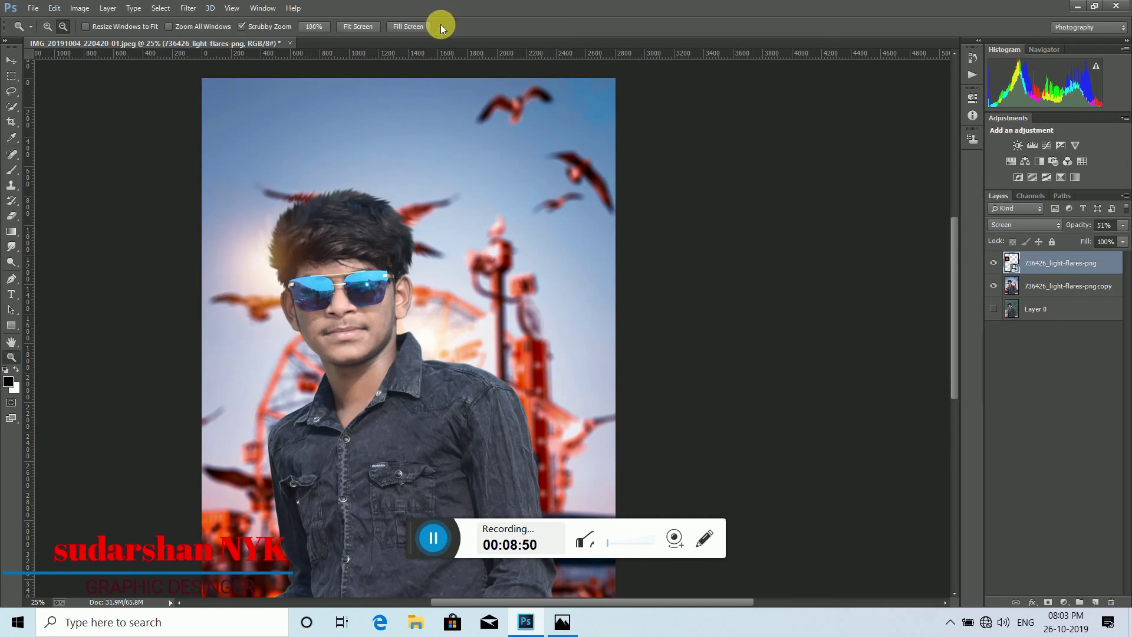
key("z")
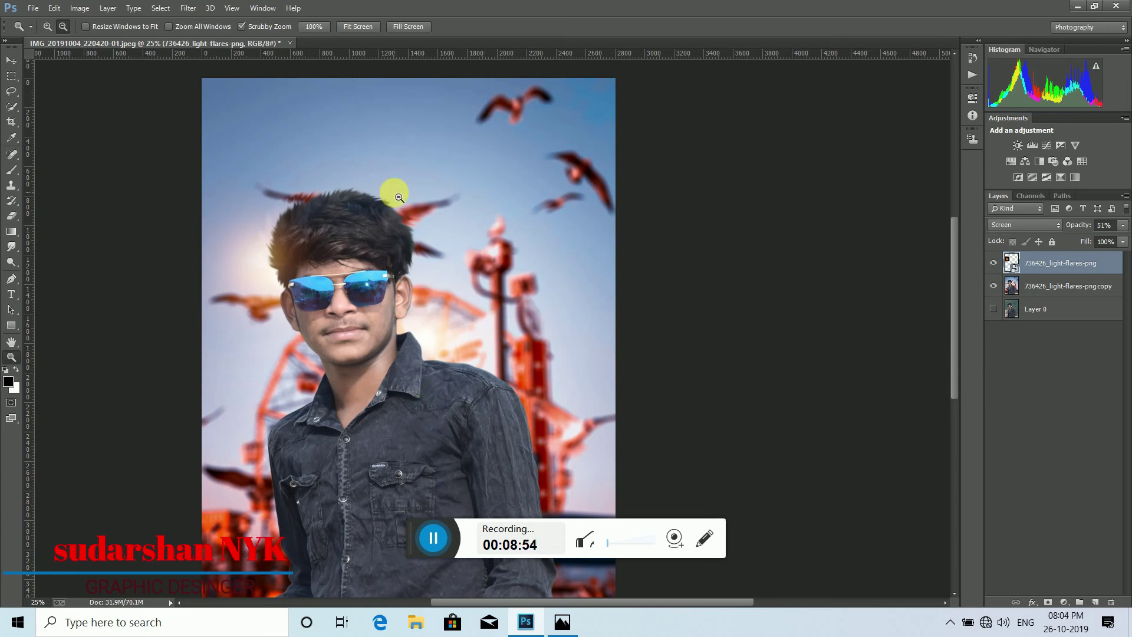
scroll(394, 193, "down", 1)
left_click(188, 8)
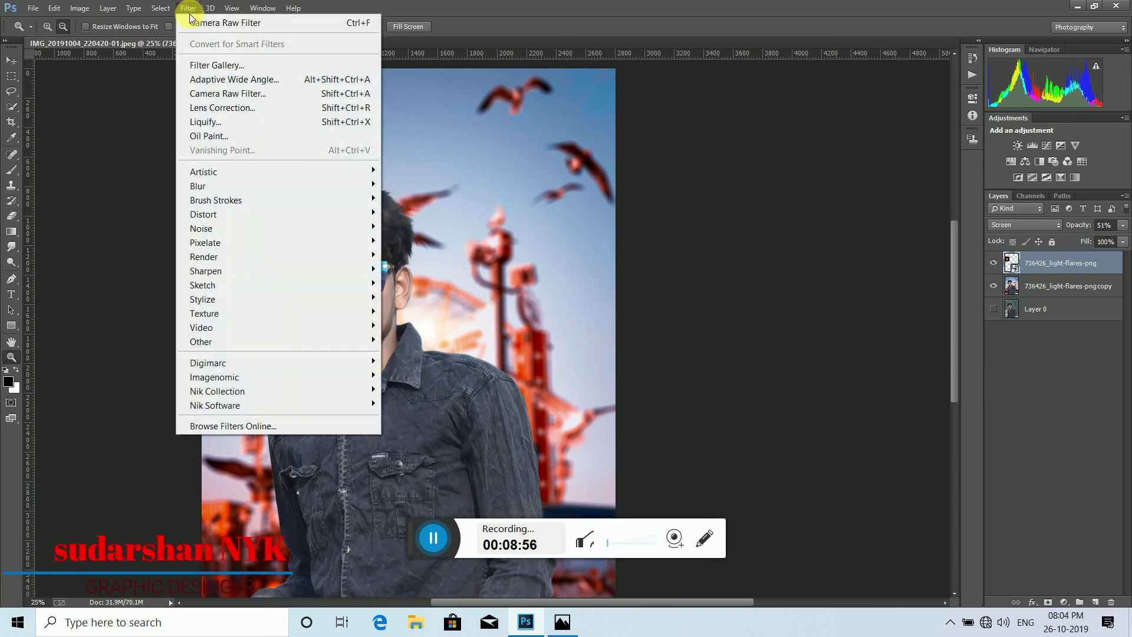
left_click(236, 92)
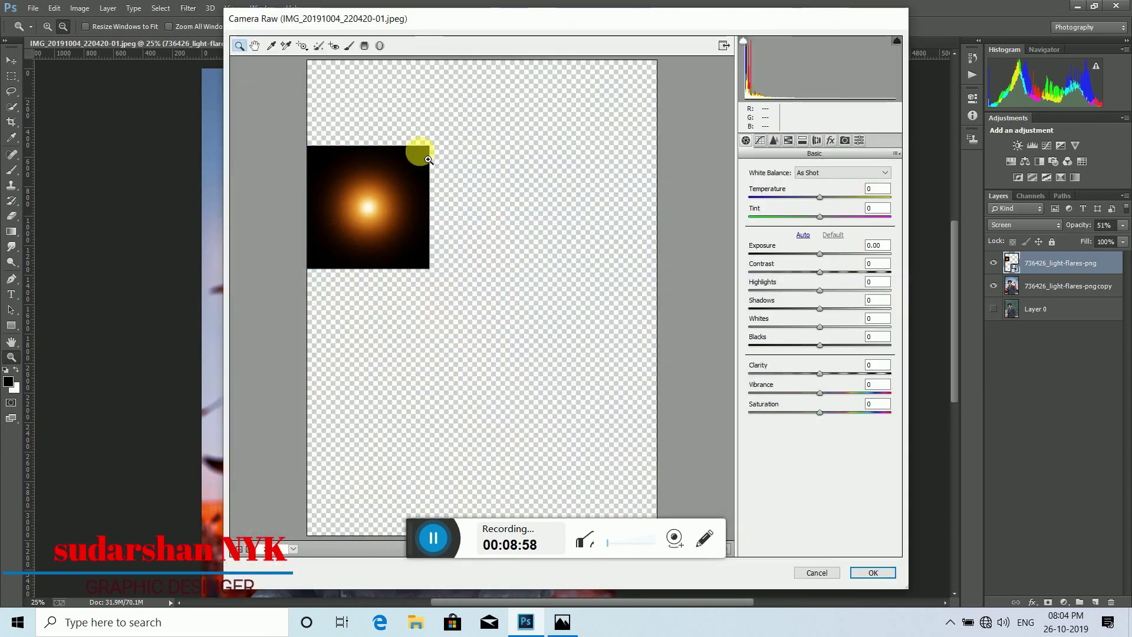
left_click(818, 573)
Step: Merge the flare into the composite and grade it in Camera Raw: exposure -0.15, contrast -13, highlights +26, shadows -11, whites +14, blacks -10, clarity +8
right_click(1049, 272)
left_click(858, 428)
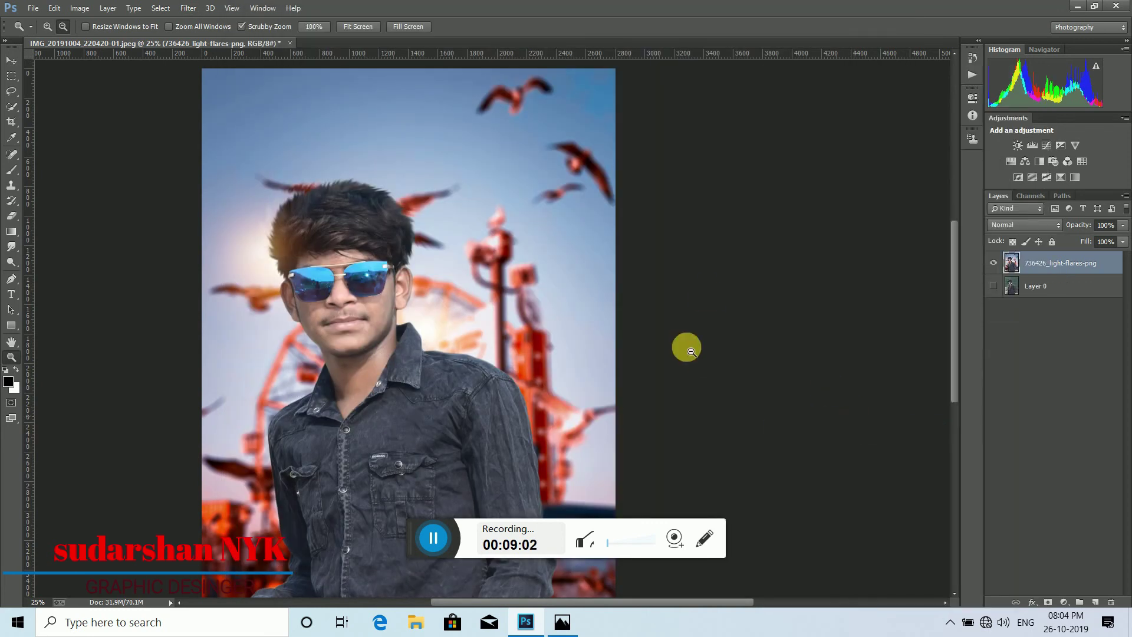
left_click(187, 8)
left_click(233, 97)
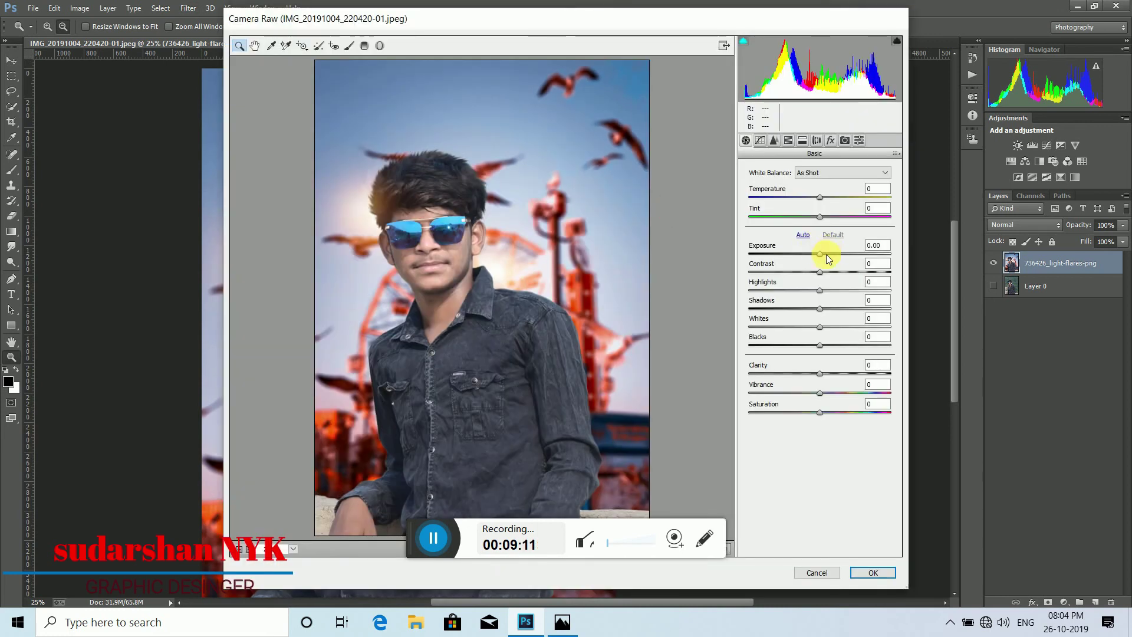
left_click_drag(820, 254, 812, 309)
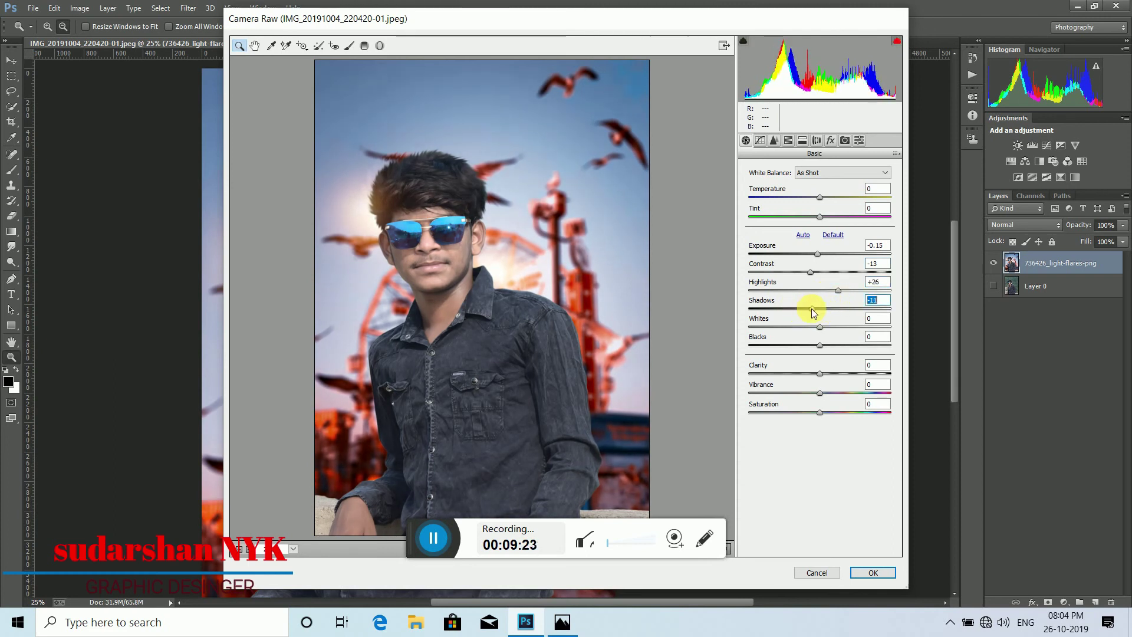
left_click_drag(830, 327, 830, 372)
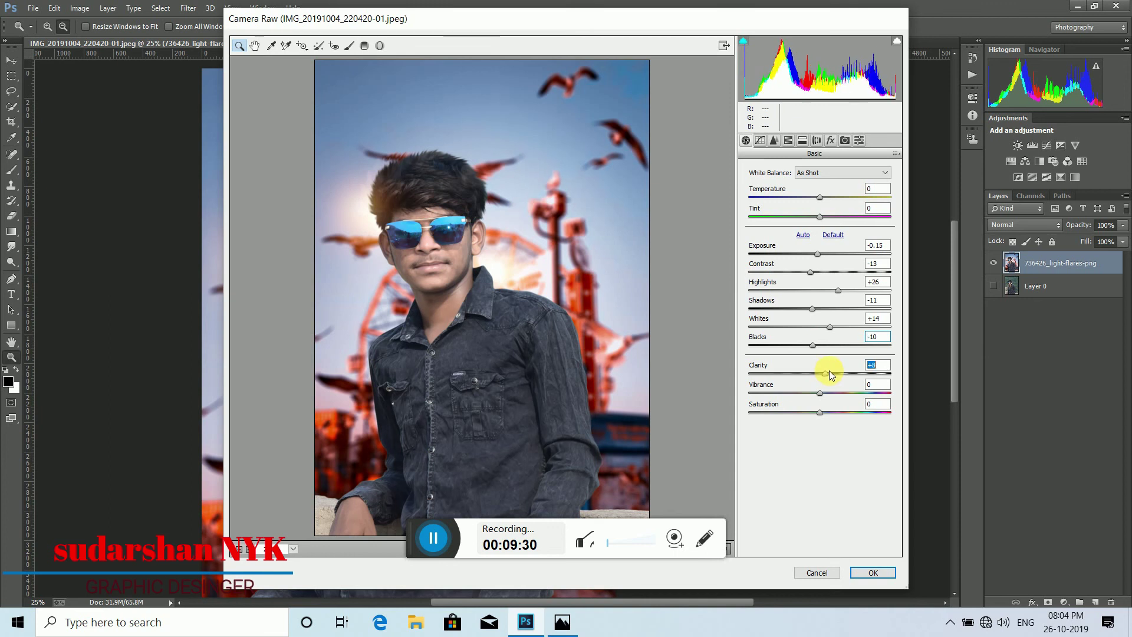
left_click(872, 572)
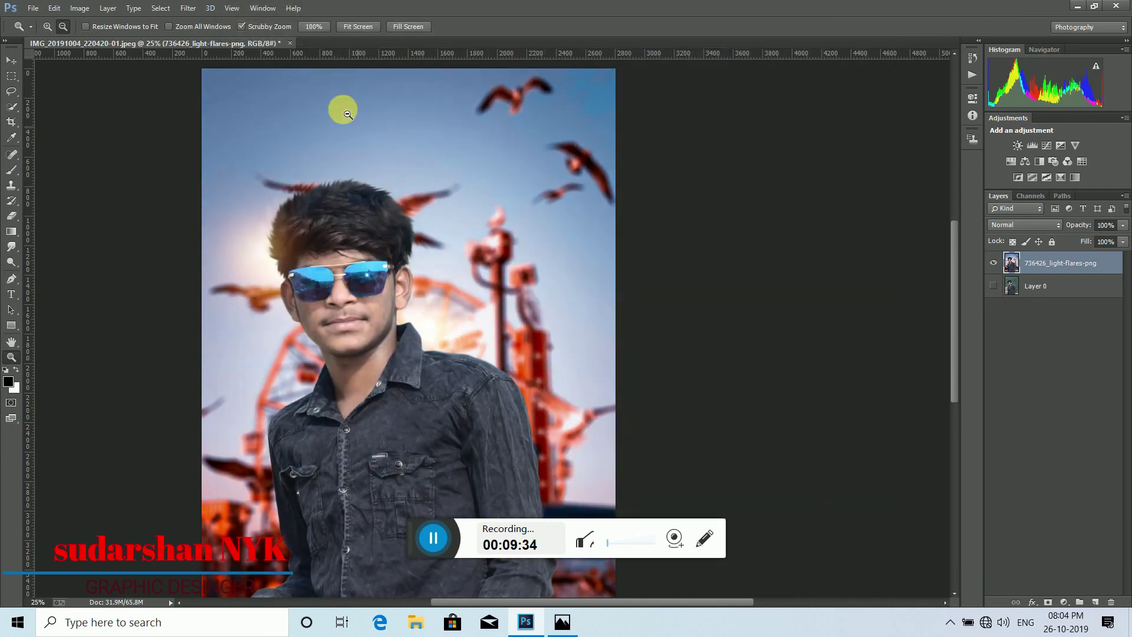
Step: Apply a Camera Raw post-crop vignette to the merged layer with amount -24, midpoint 24 and feather 100
left_click(189, 8)
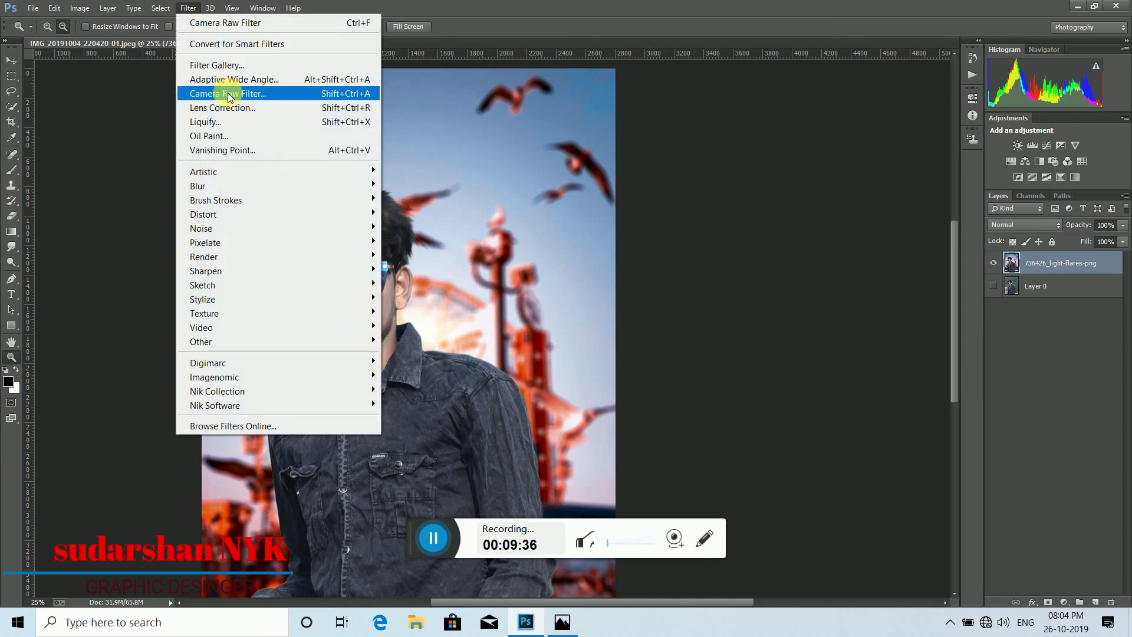
left_click(230, 97)
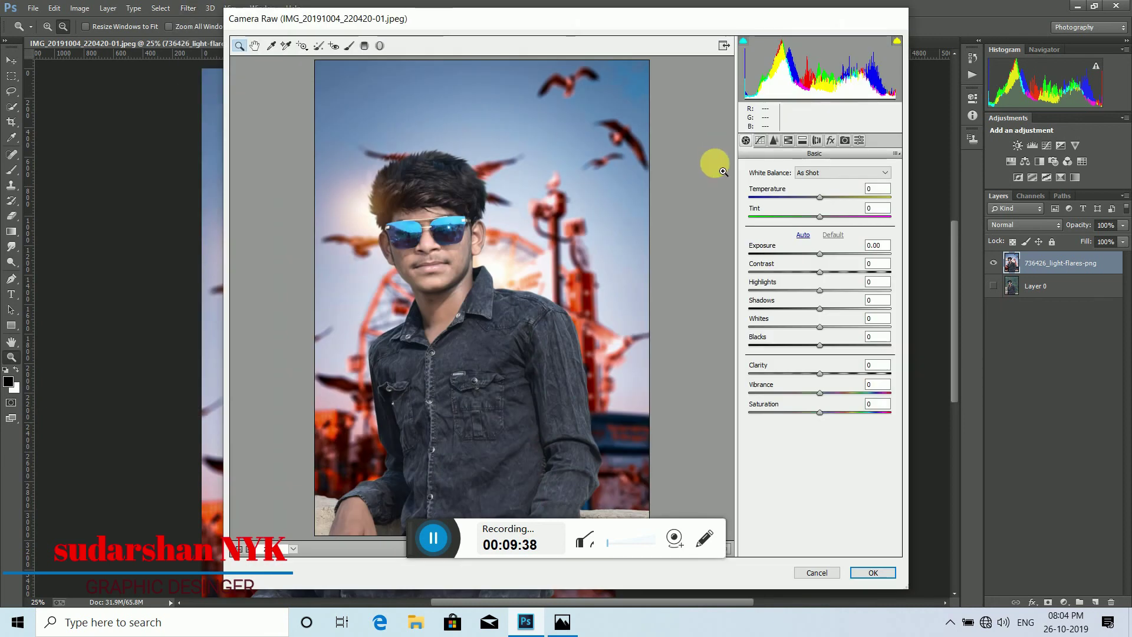
left_click(832, 141)
left_click_drag(822, 292, 776, 293)
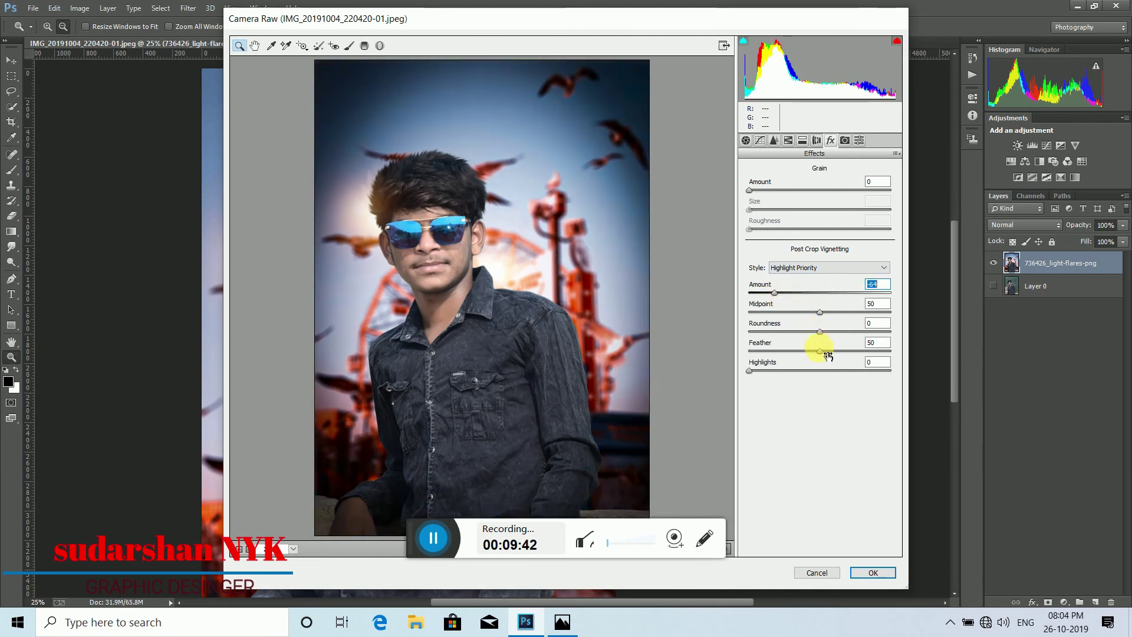
left_click_drag(821, 352, 898, 352)
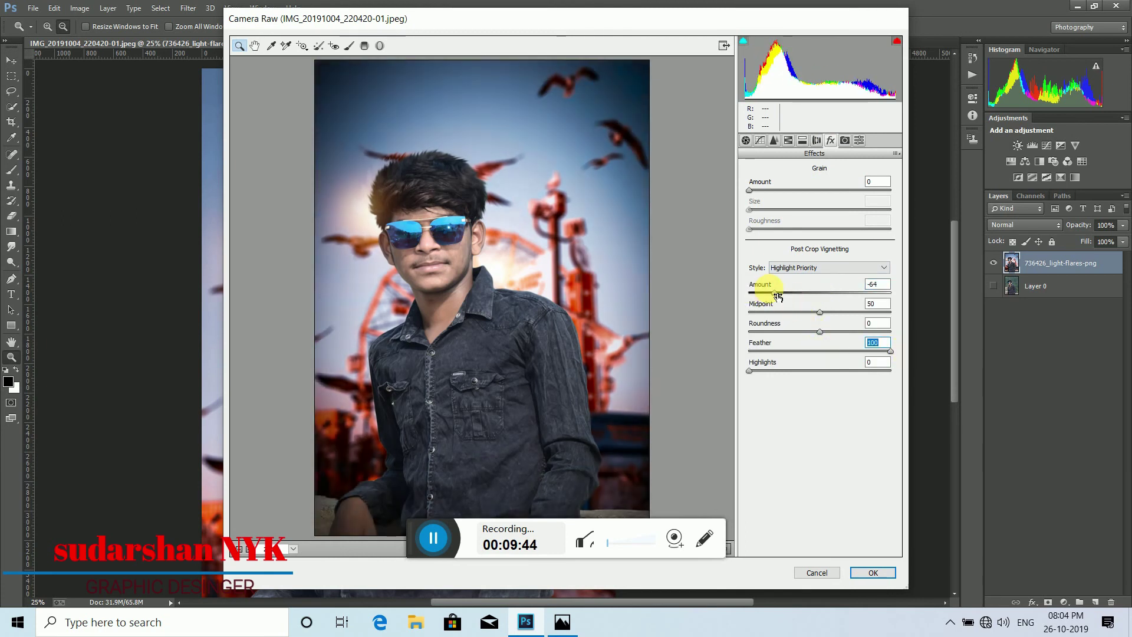
left_click_drag(775, 294, 784, 321)
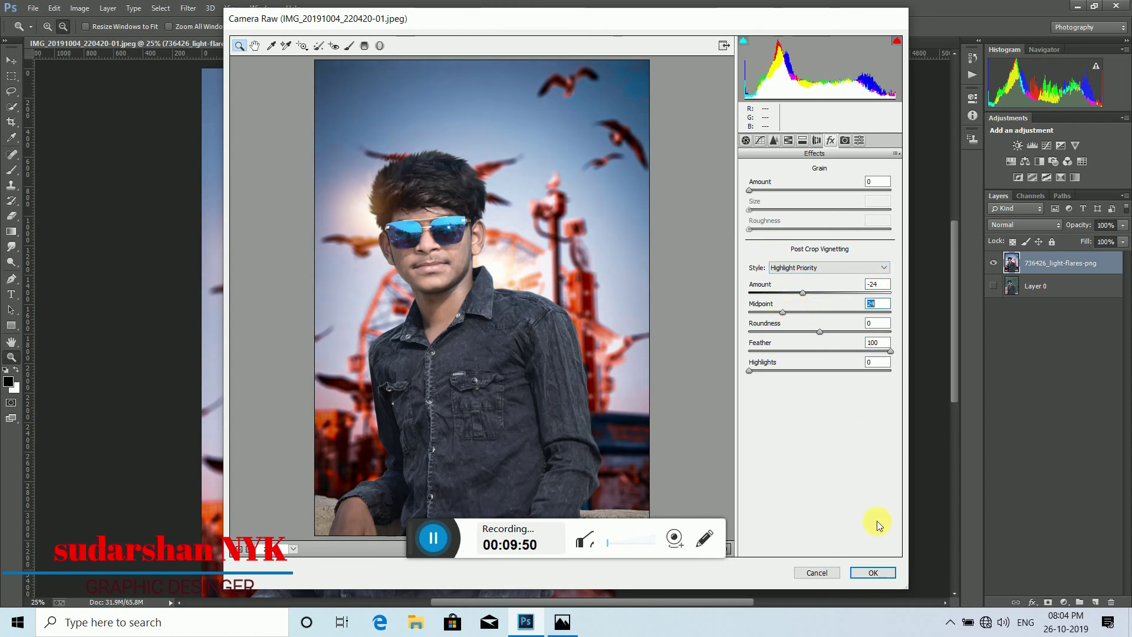
left_click(875, 572)
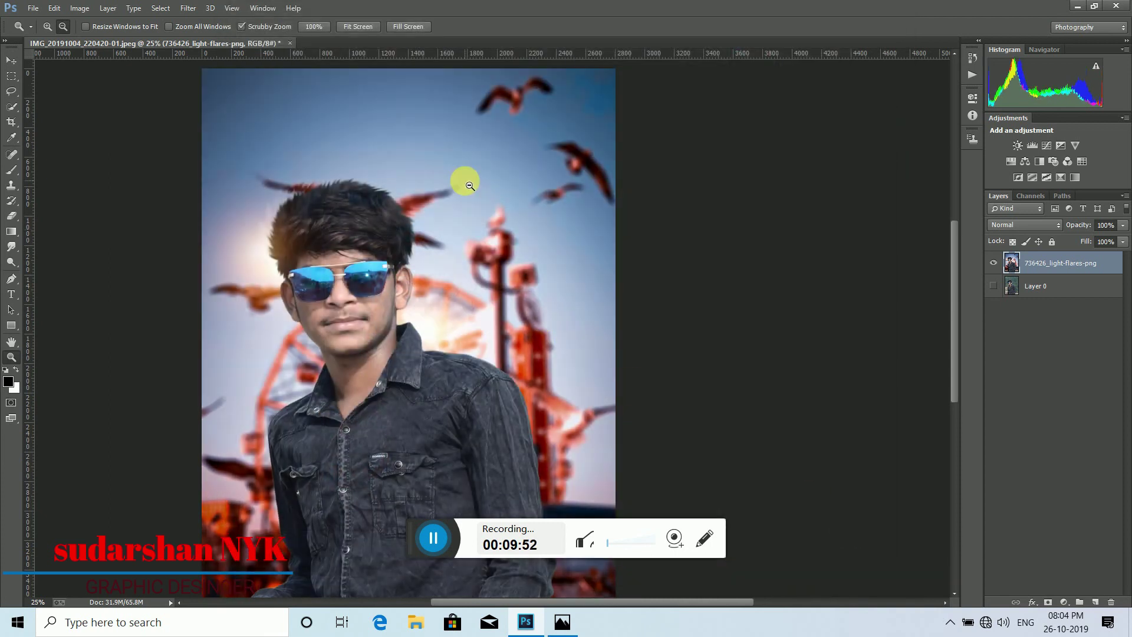
Step: Save the image to the desktop as a JPEG named 458265 at maximum quality
left_click(23, 7)
left_click(119, 145)
left_click(263, 461)
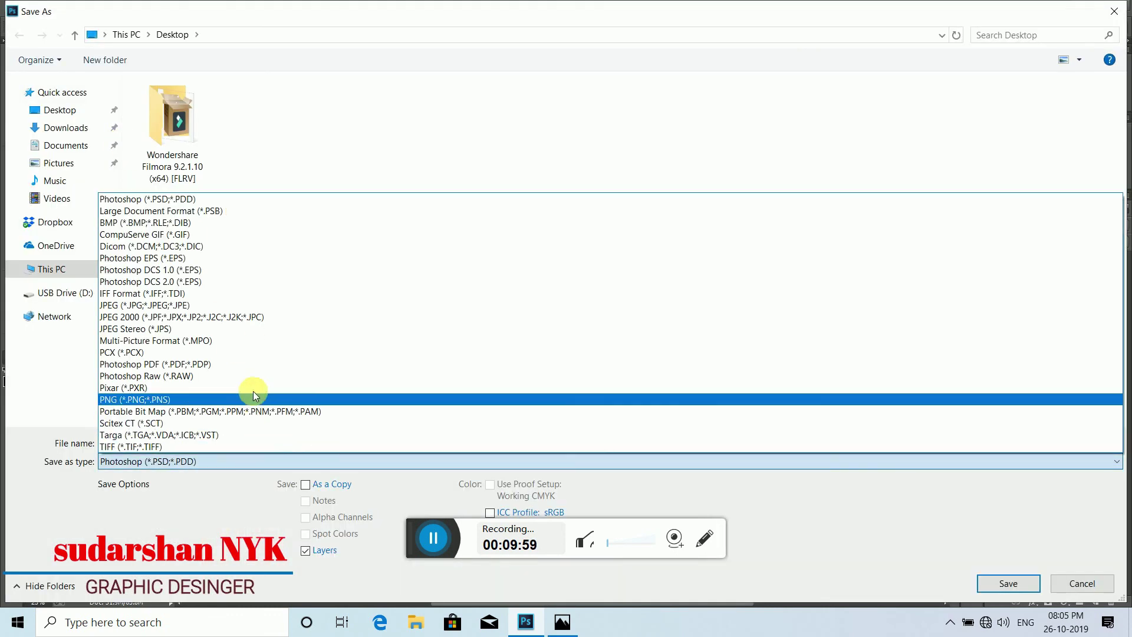
left_click(245, 305)
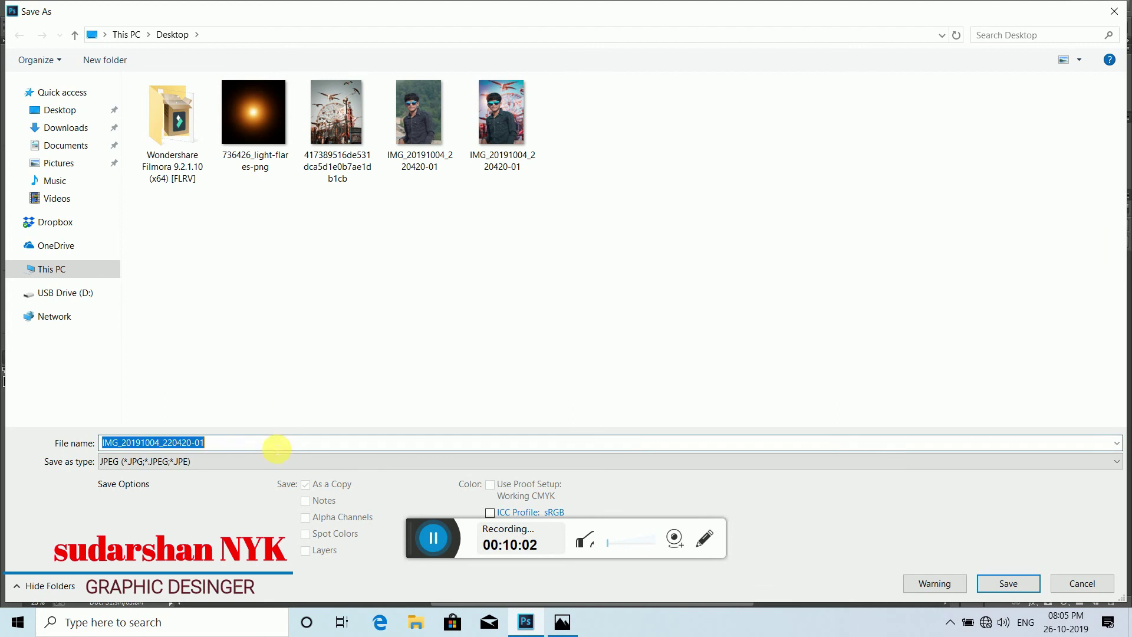
key("BackSpace")
type("458265")
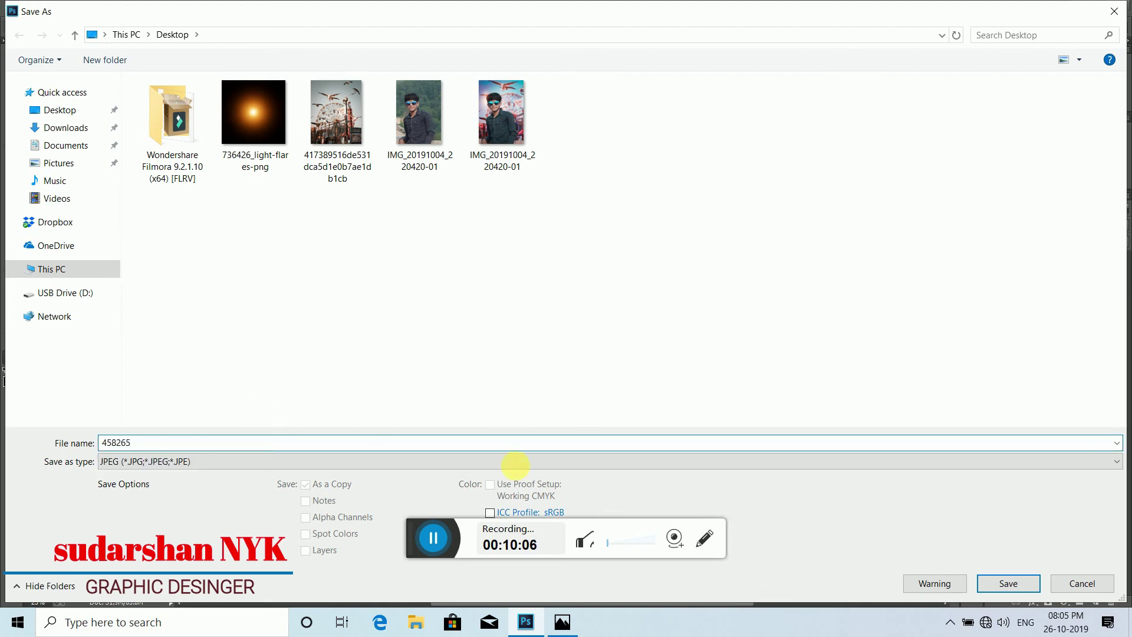
left_click(1000, 585)
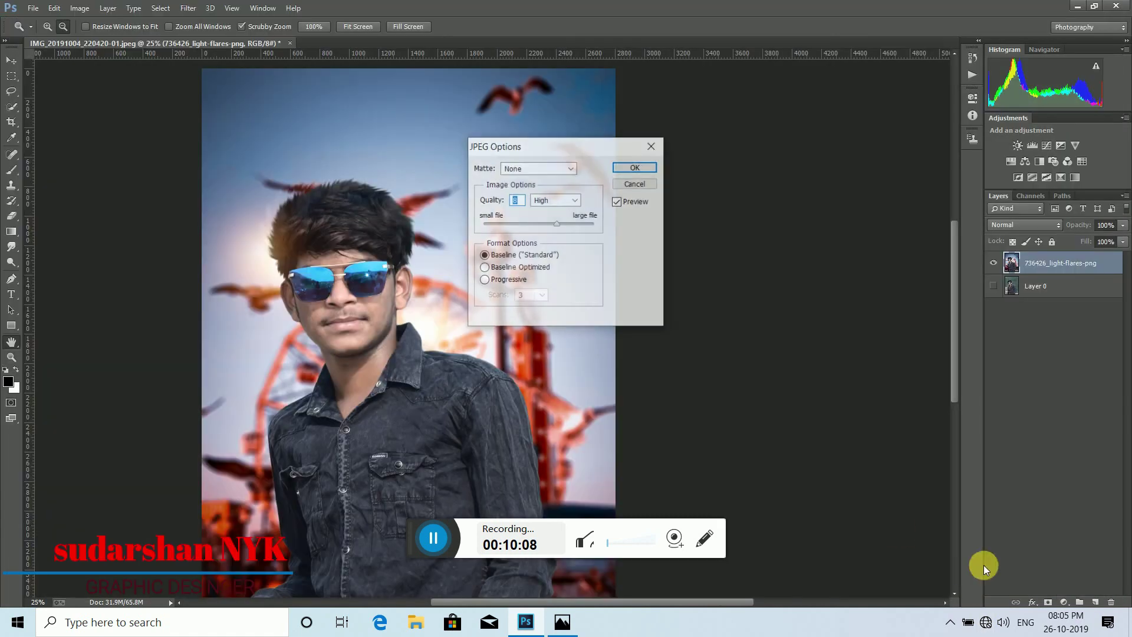
left_click_drag(558, 222, 626, 229)
left_click(651, 170)
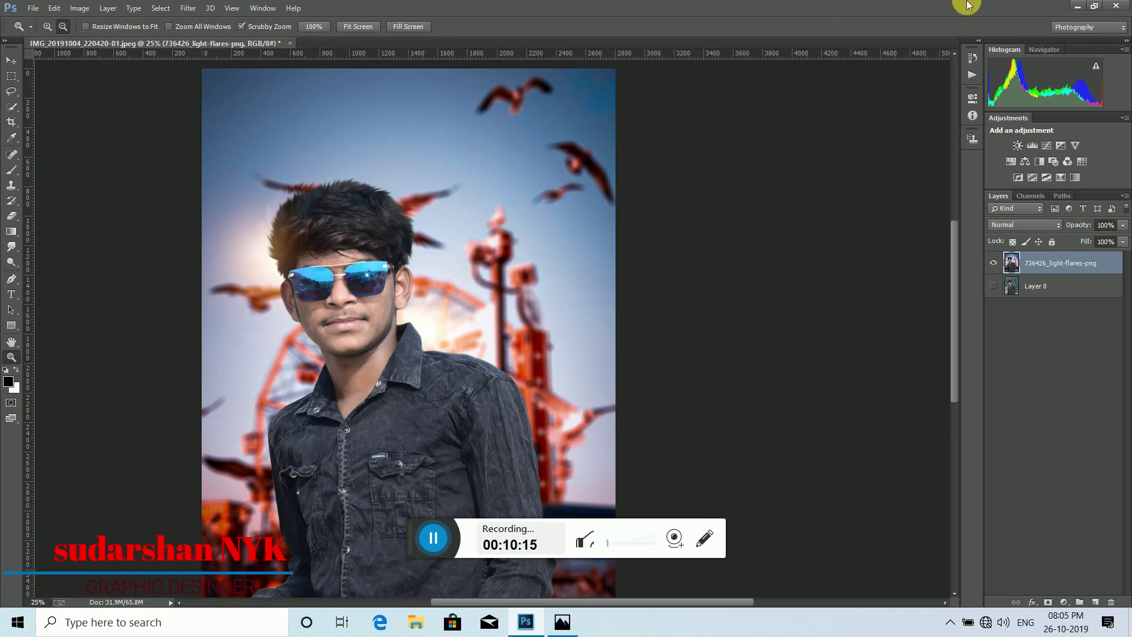
Step: Switch to the desktop, open the exported 458265 image in Photos to inspect it in a maximized window, and close the viewer
left_click(1078, 6)
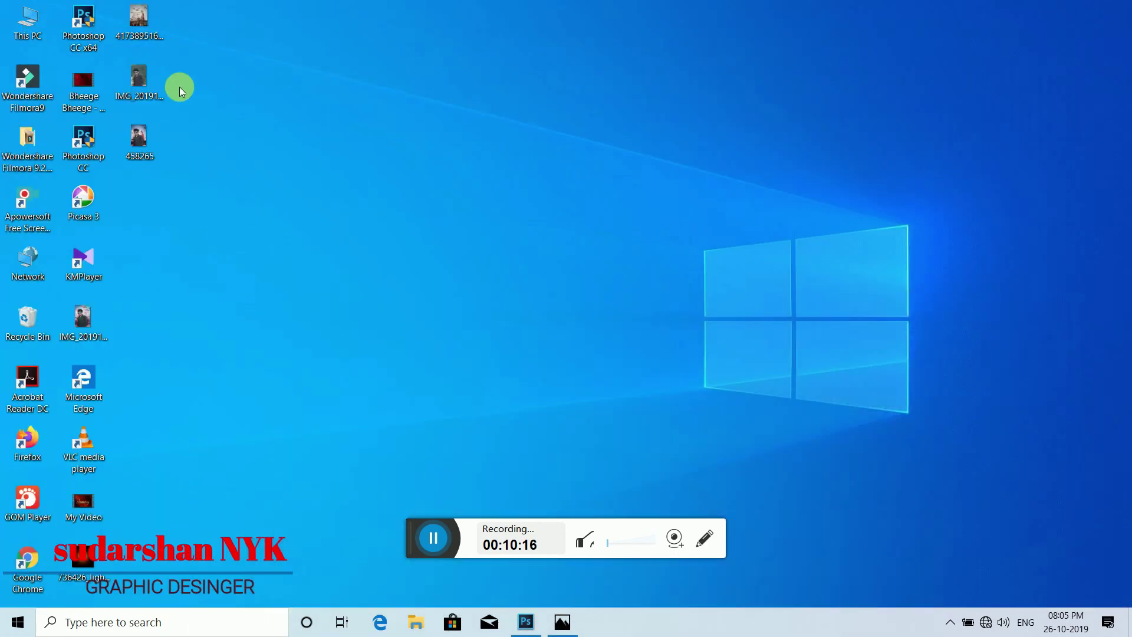
double_click(148, 144)
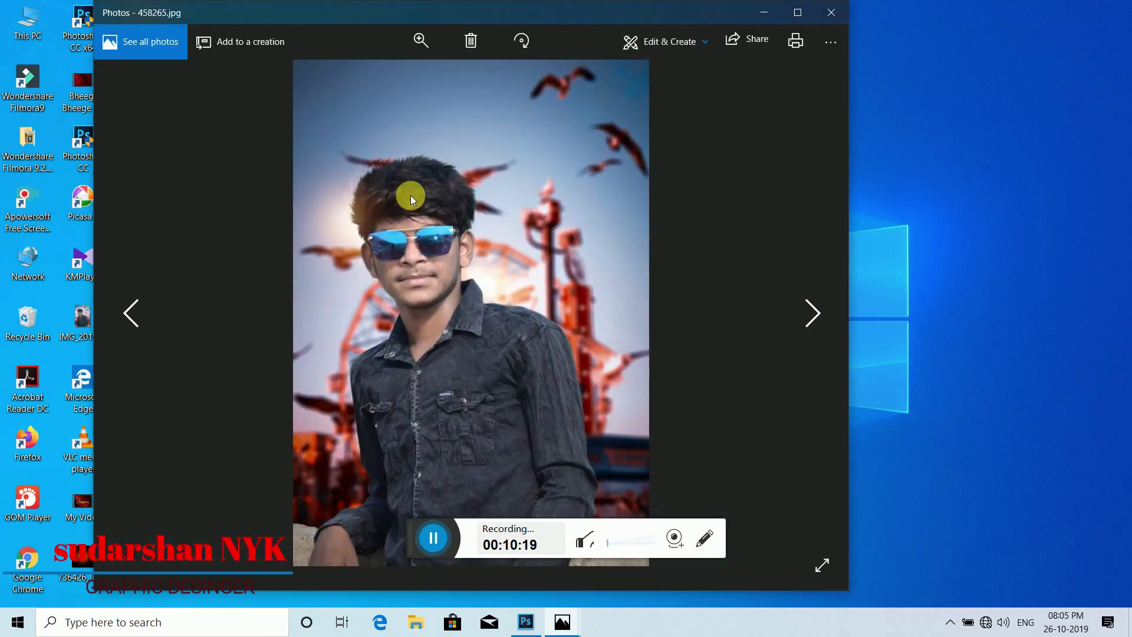
left_click(793, 21)
scroll(473, 302, "down", 1)
scroll(473, 302, "up", 1)
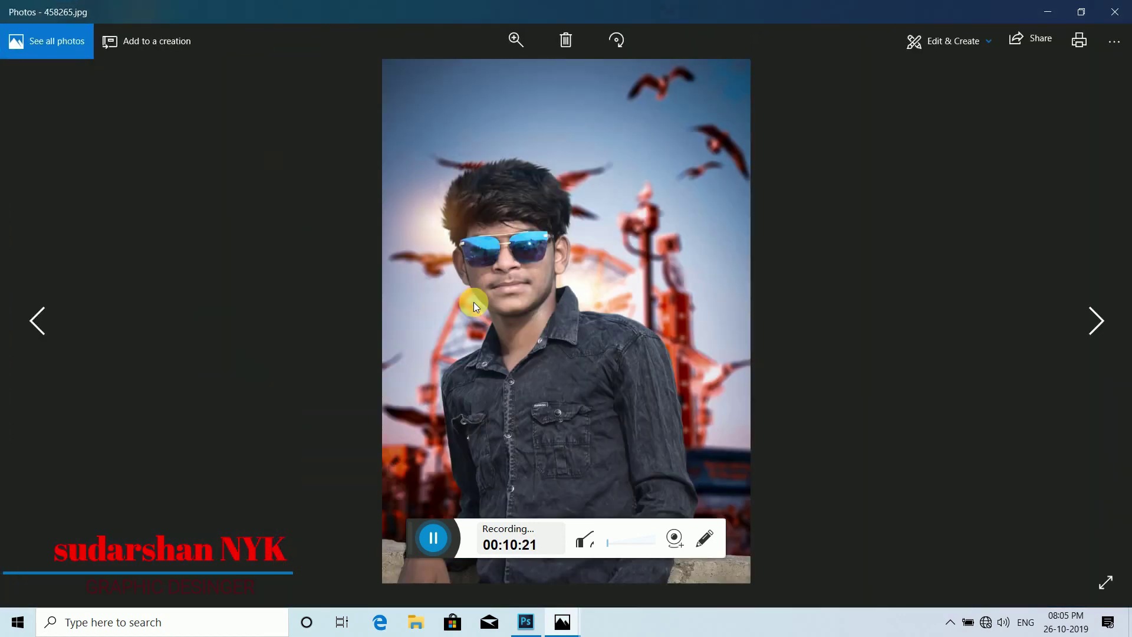
left_click(512, 42)
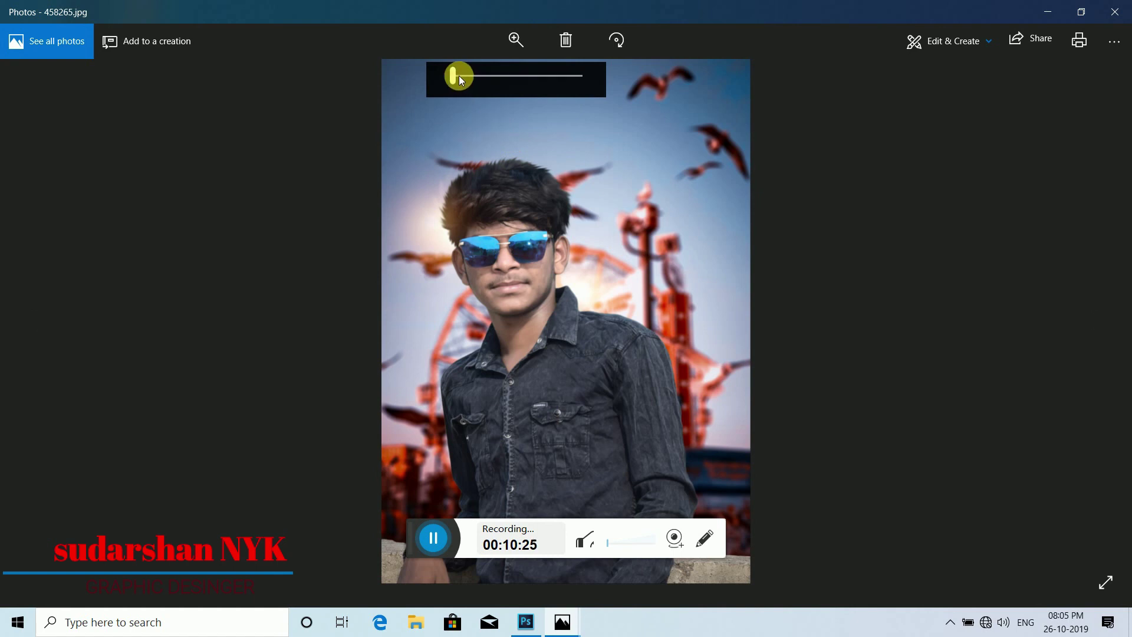
mouse_move(449, 73)
left_mouse_down()
mouse_move(473, 78)
mouse_move(444, 80)
left_mouse_up()
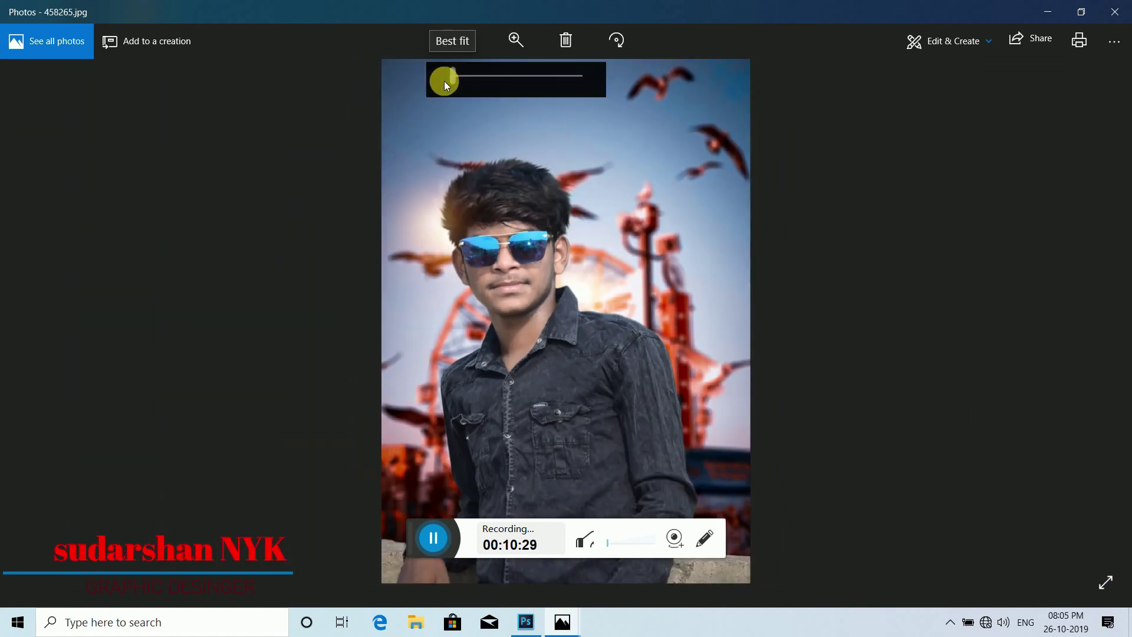
left_click(1115, 11)
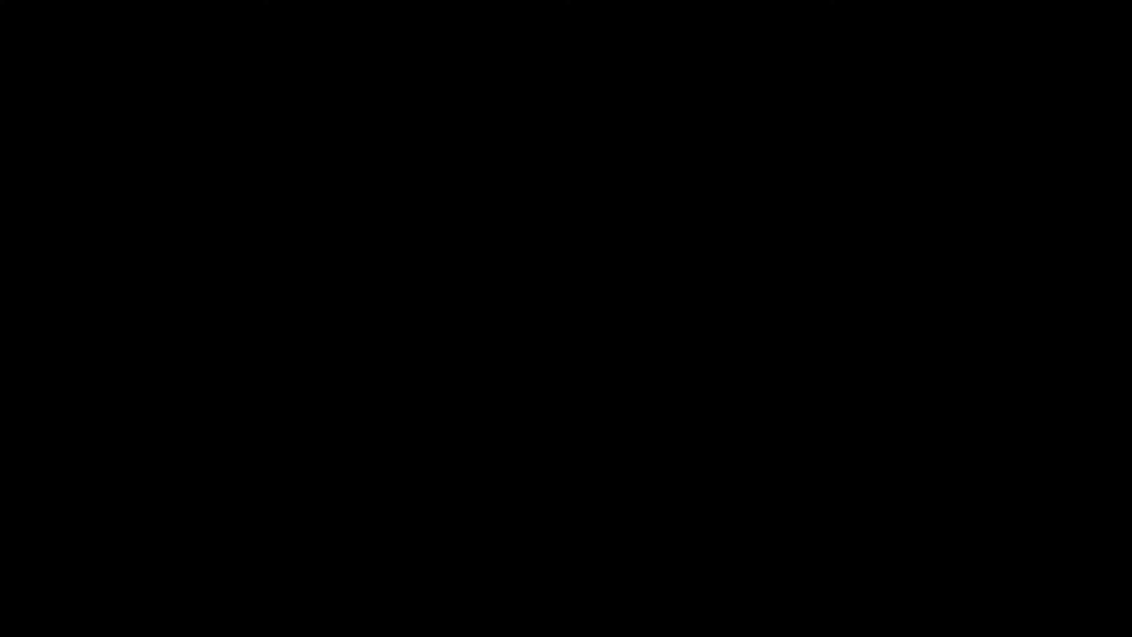